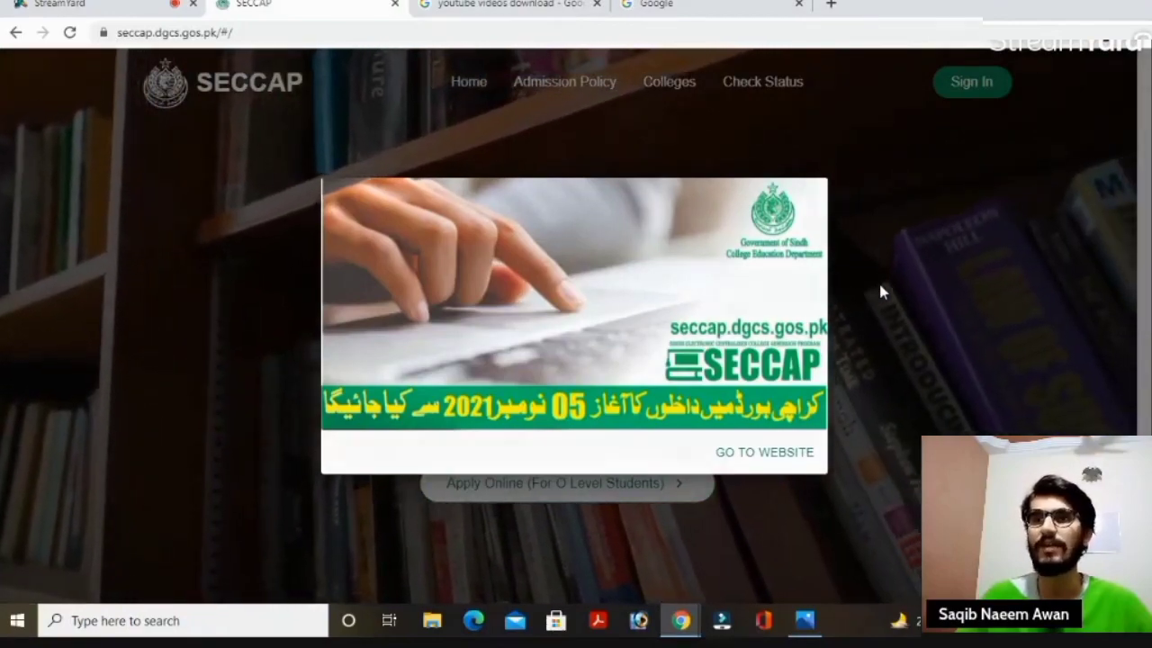
Dismiss the announcement banner and reach the Apply Online page with How to Apply options.
click(878, 286)
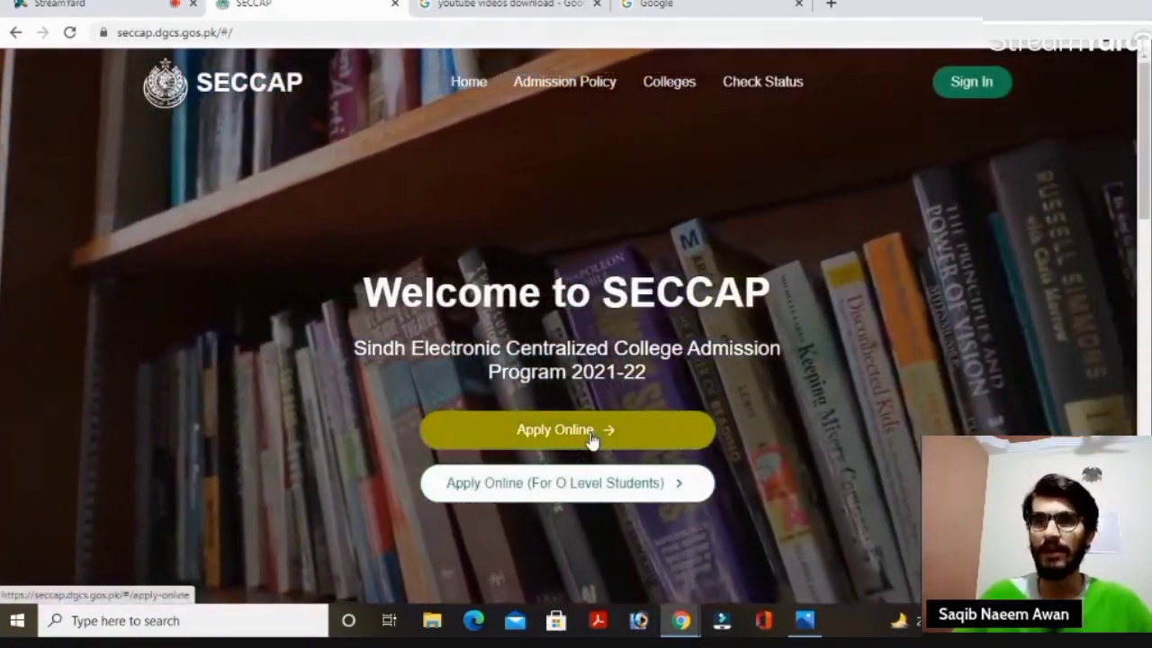
click(593, 436)
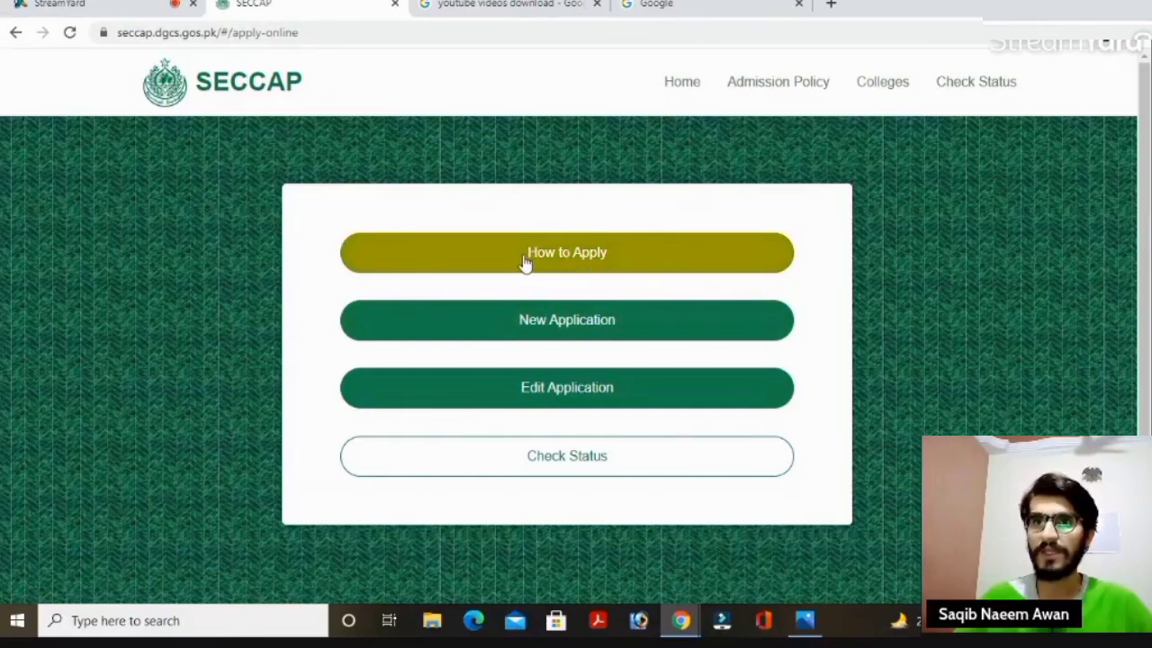
click(603, 278)
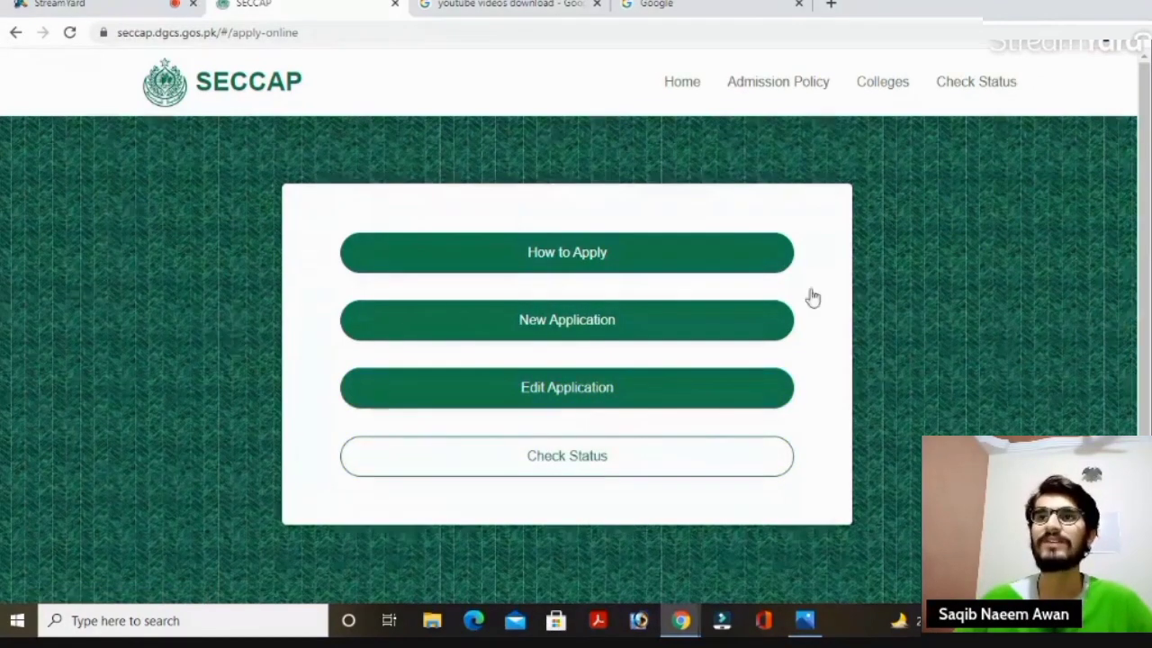
Open the Colleges list and expand row KQ2172, Adamjee Govt. Science College Karachi, showing seats and applicants.
click(881, 93)
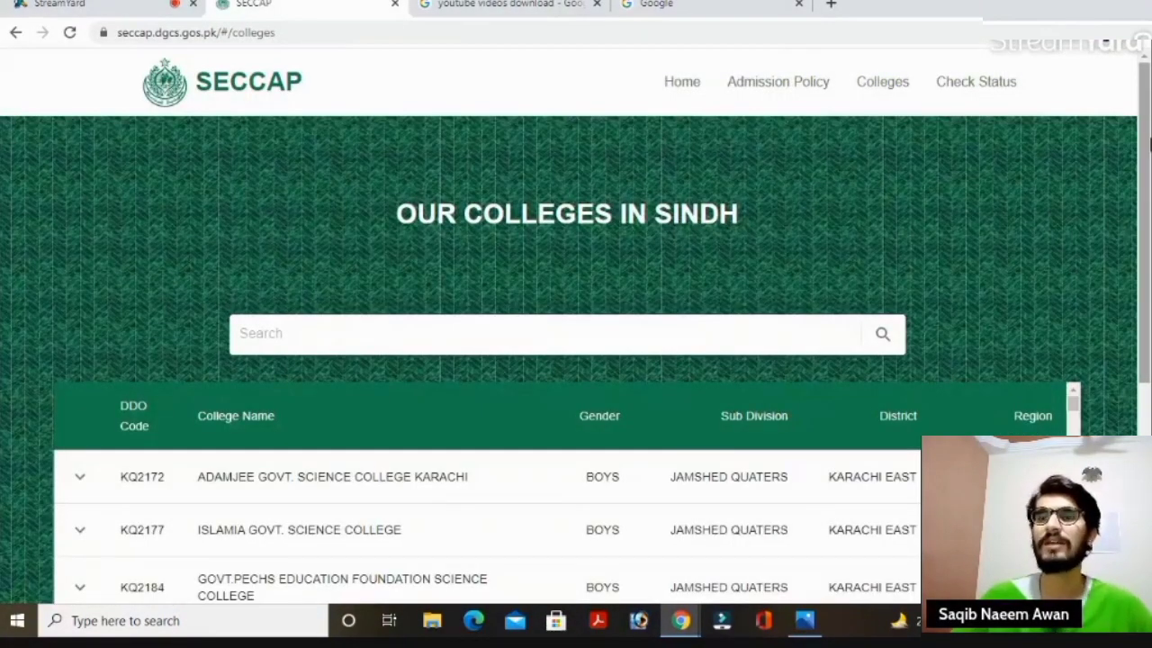
drag(1147, 144, 1148, 280)
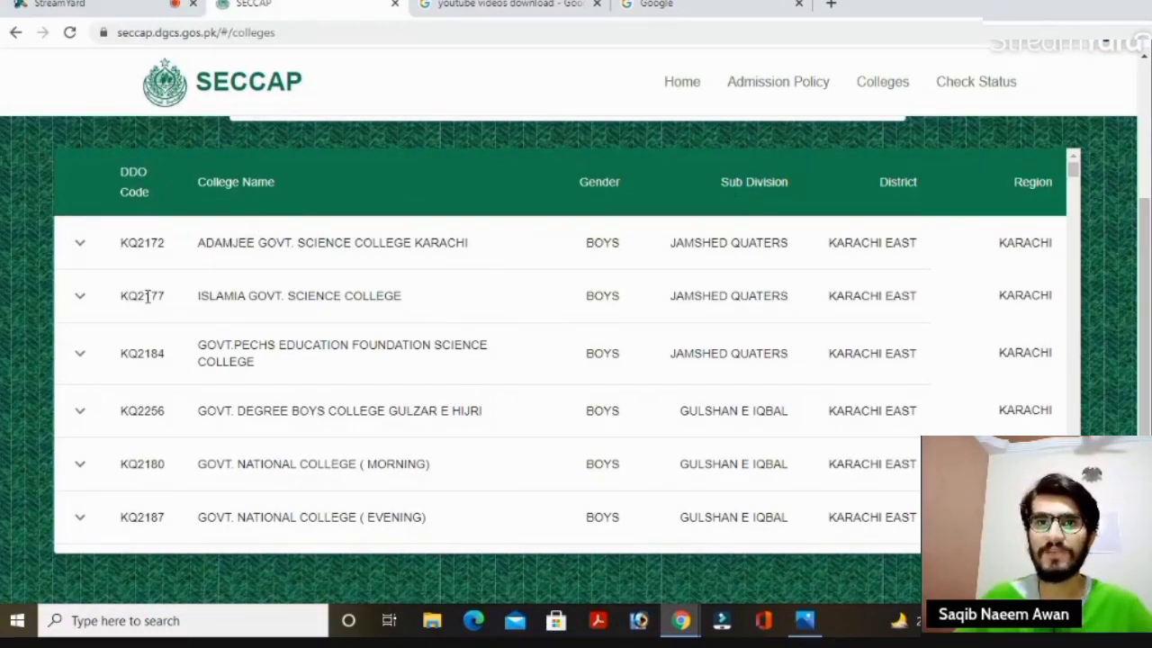
click(87, 254)
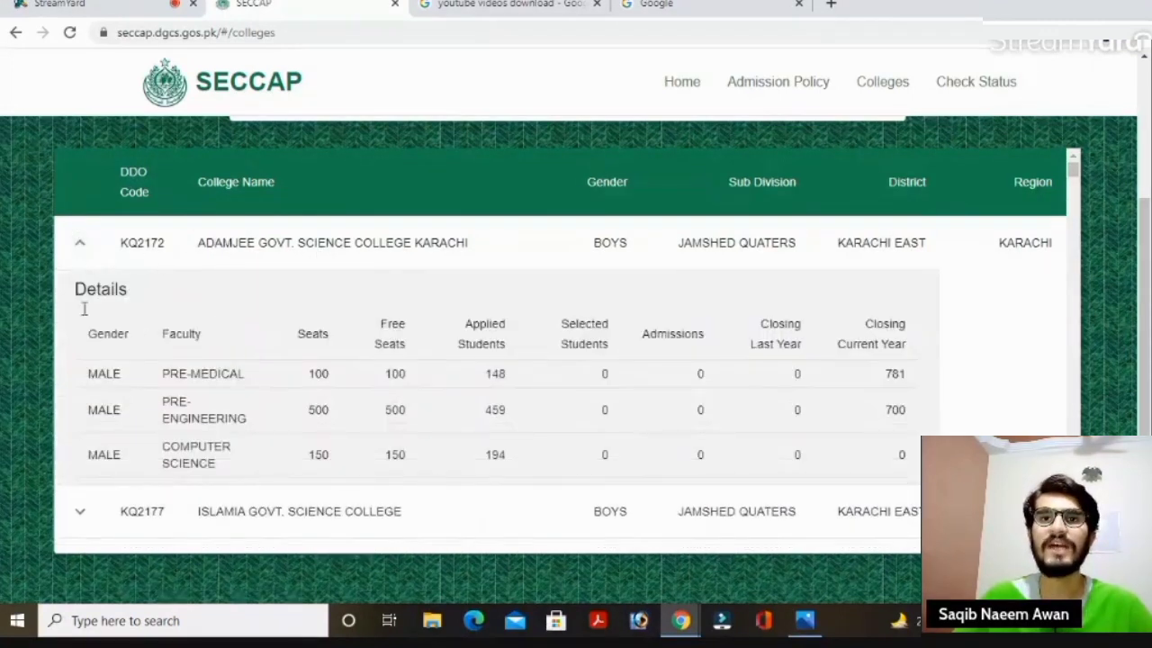
scroll(1073, 169, down, 1)
scroll(1073, 167, down, 1)
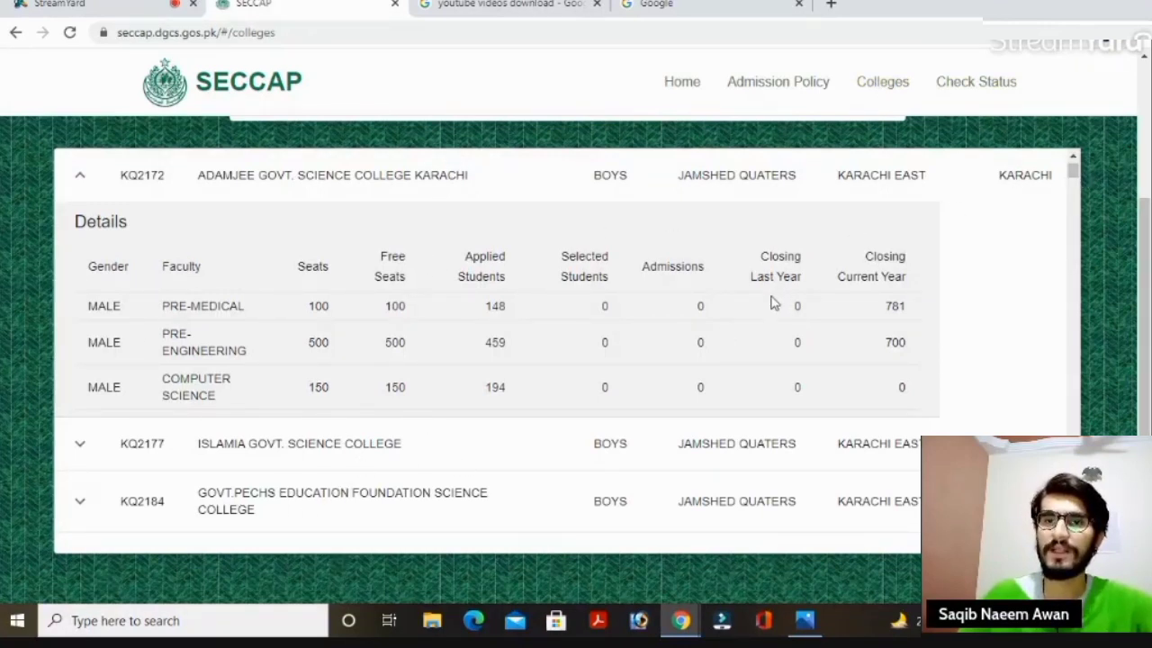
Expand row KQ2194, D.J Sindh Govt Science College, then return to the top of the table.
drag(1072, 171, 1076, 201)
scroll(1078, 179, down, 3)
scroll(1078, 179, up, 3)
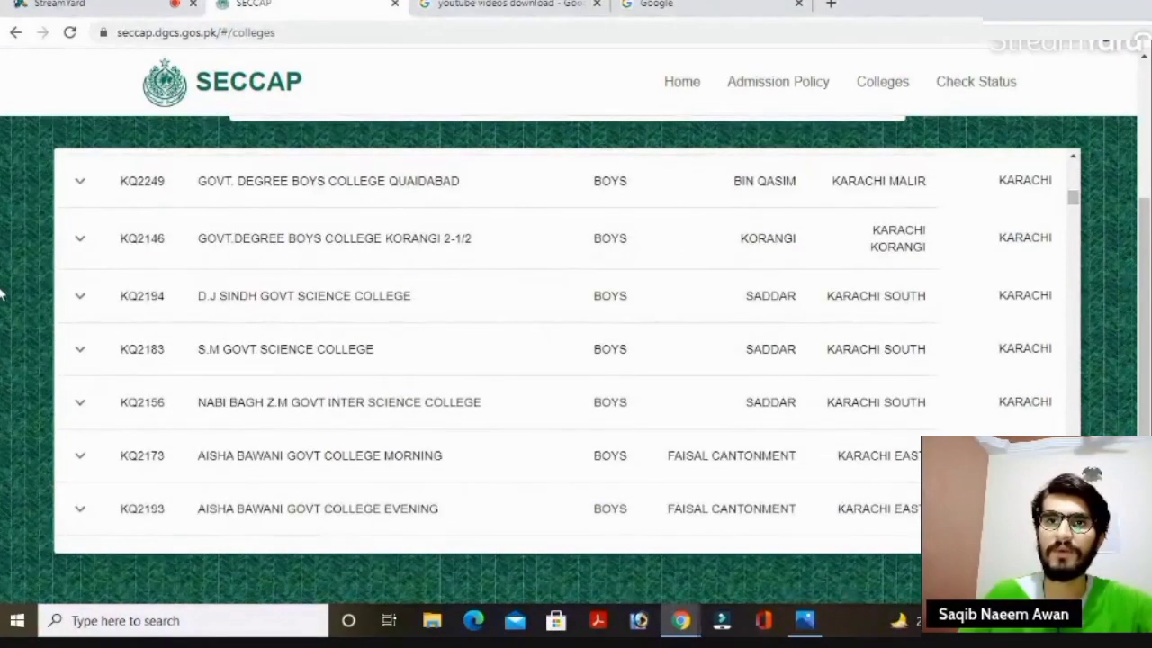
click(82, 299)
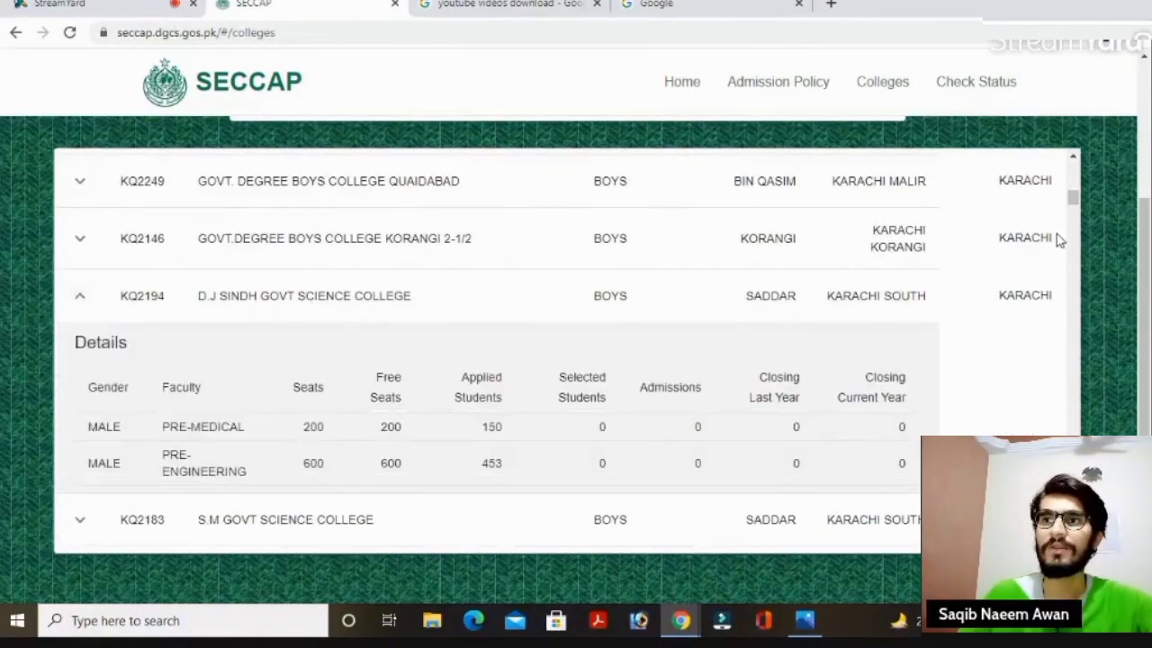
scroll(1075, 206, down, 2)
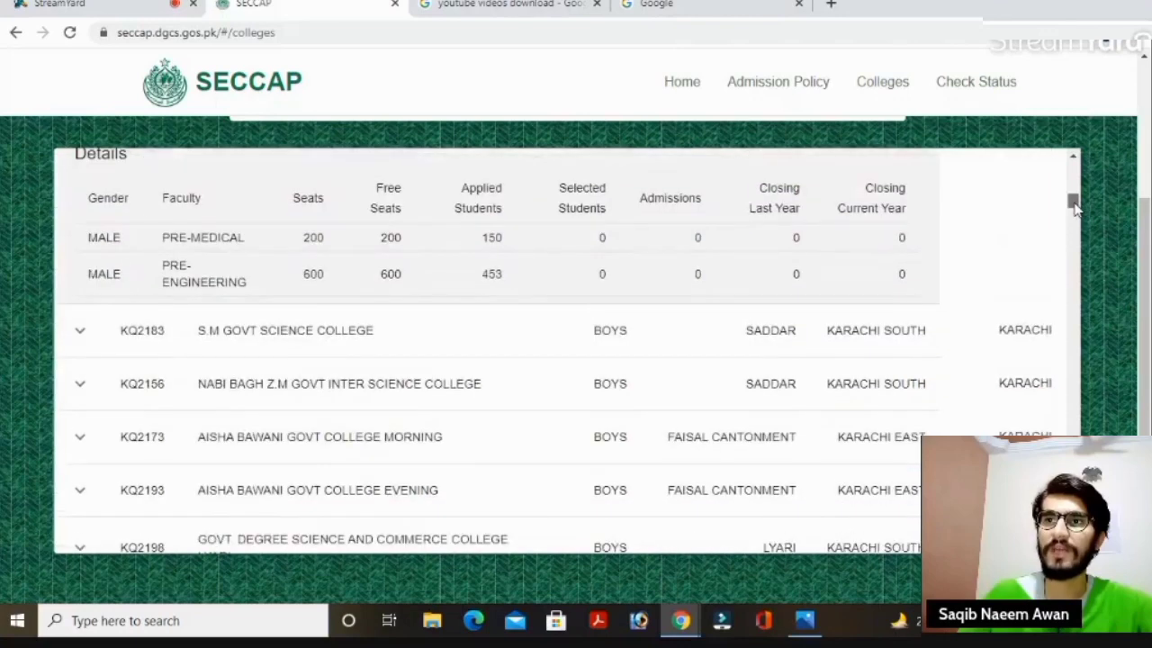
scroll(1076, 206, up, 1)
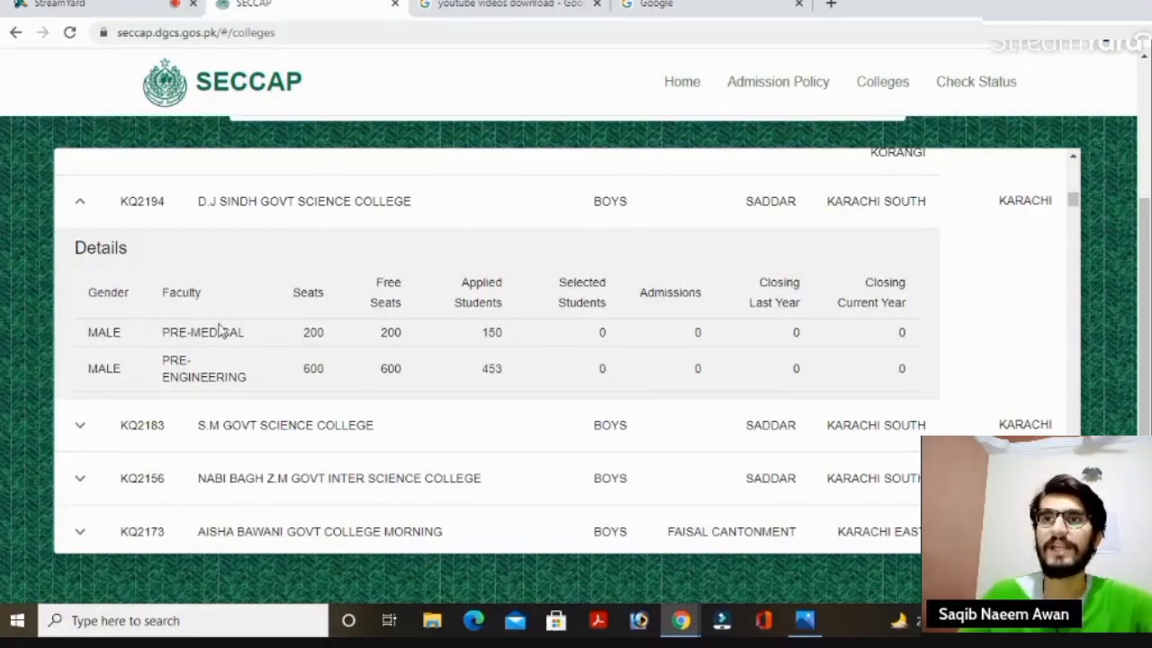
drag(1073, 207, 1073, 171)
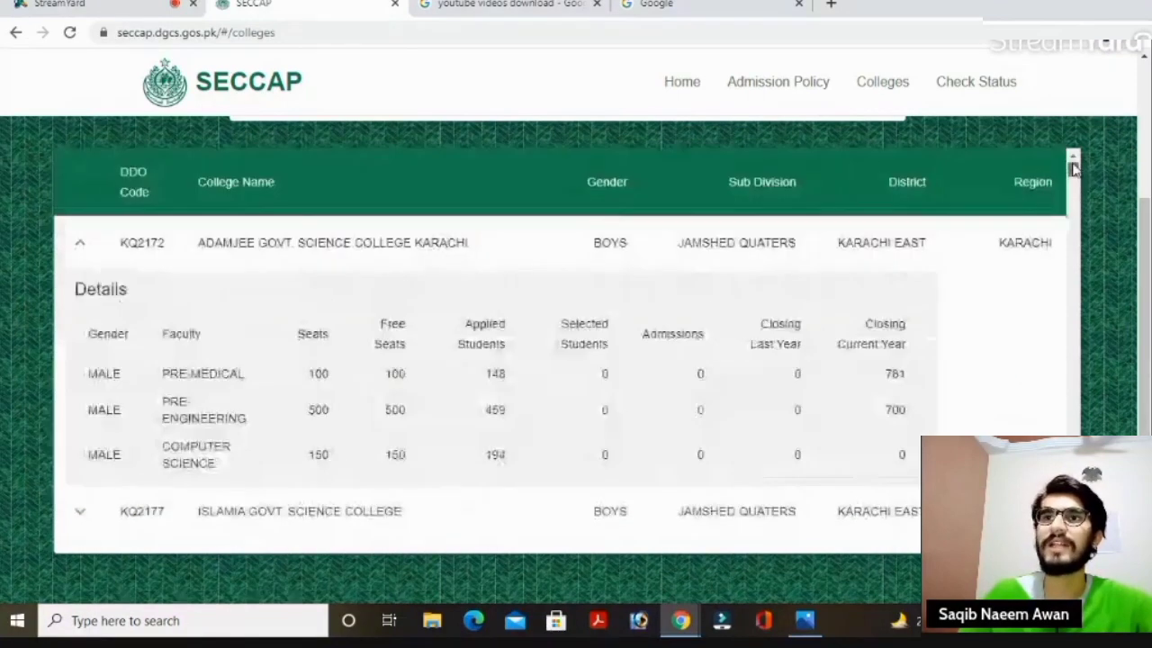
Start a new application with Sindh as matric province and BISE Karachi as the board.
click(15, 36)
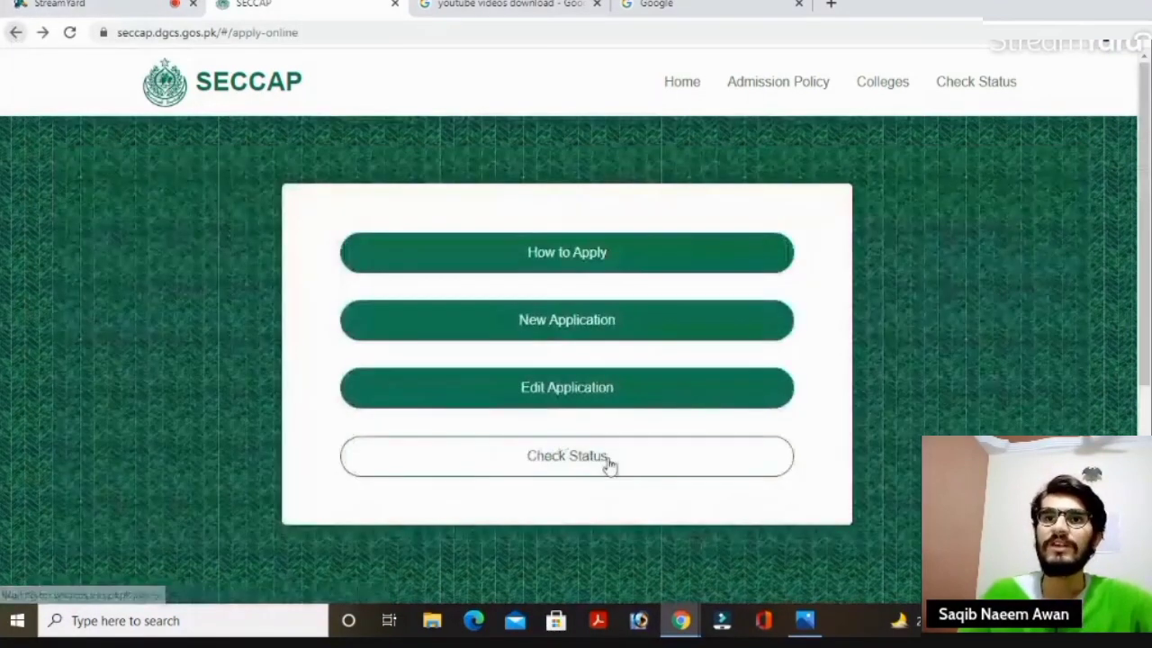
click(625, 321)
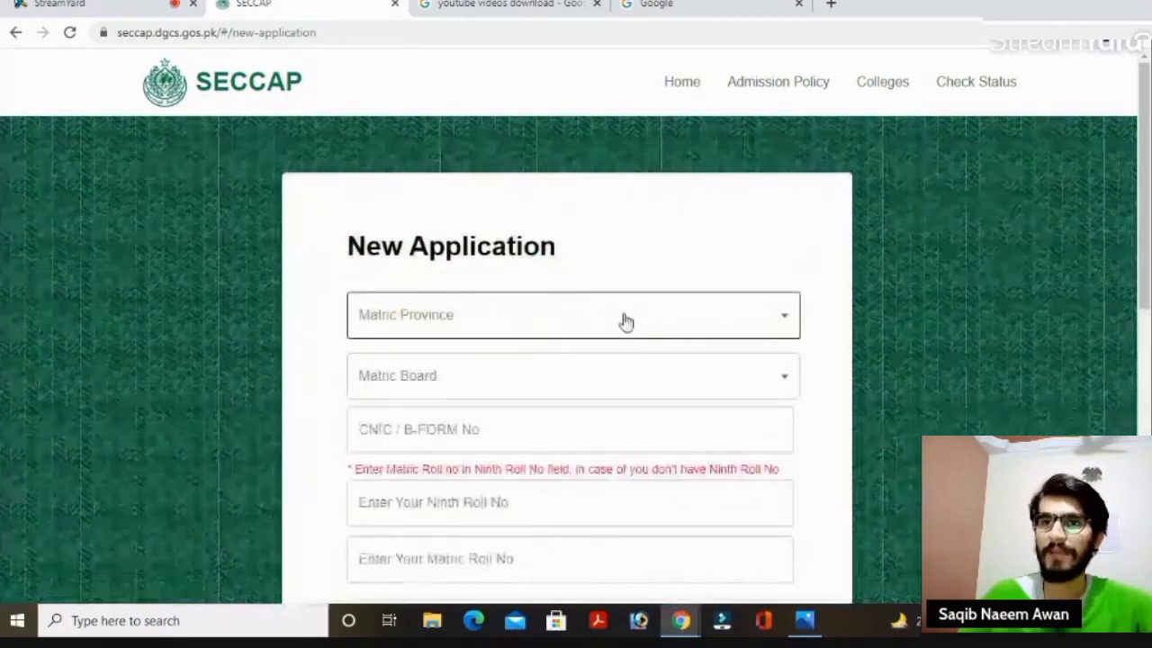
click(702, 324)
click(427, 365)
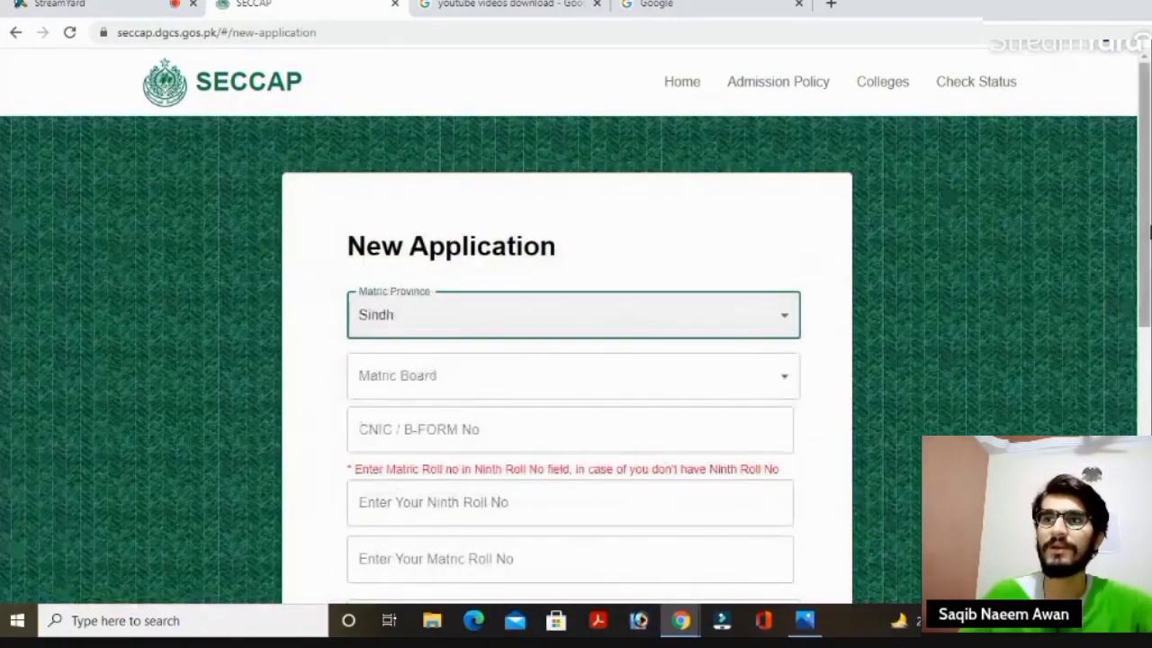
scroll(1143, 264, down, 1)
scroll(1143, 264, down, 1)
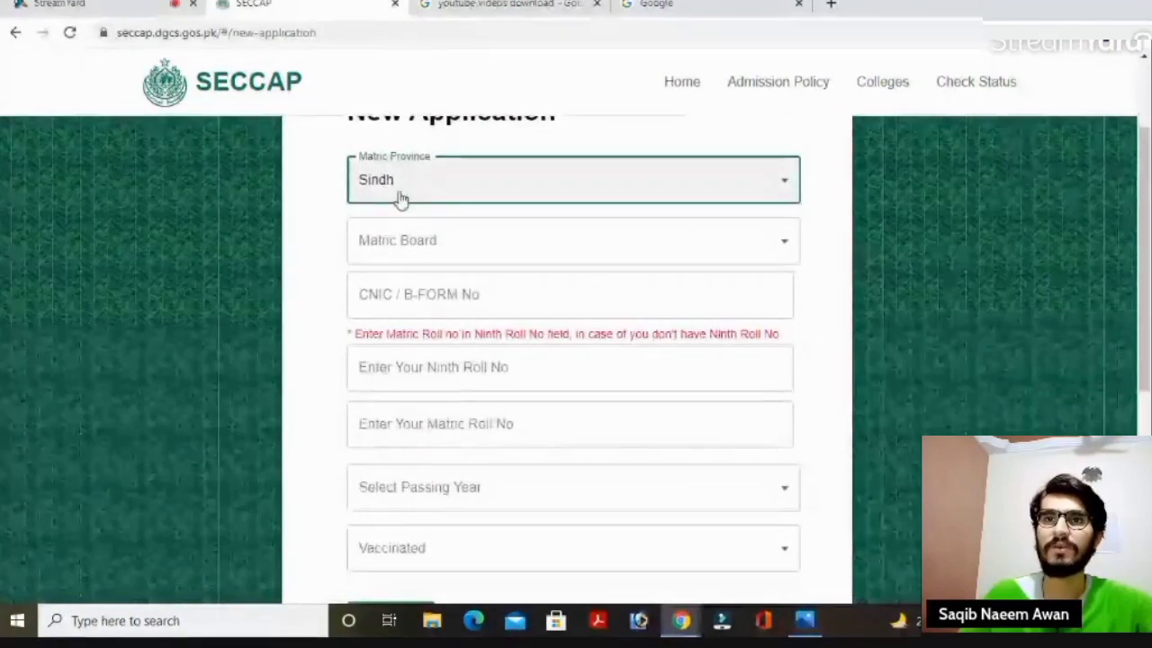
click(700, 246)
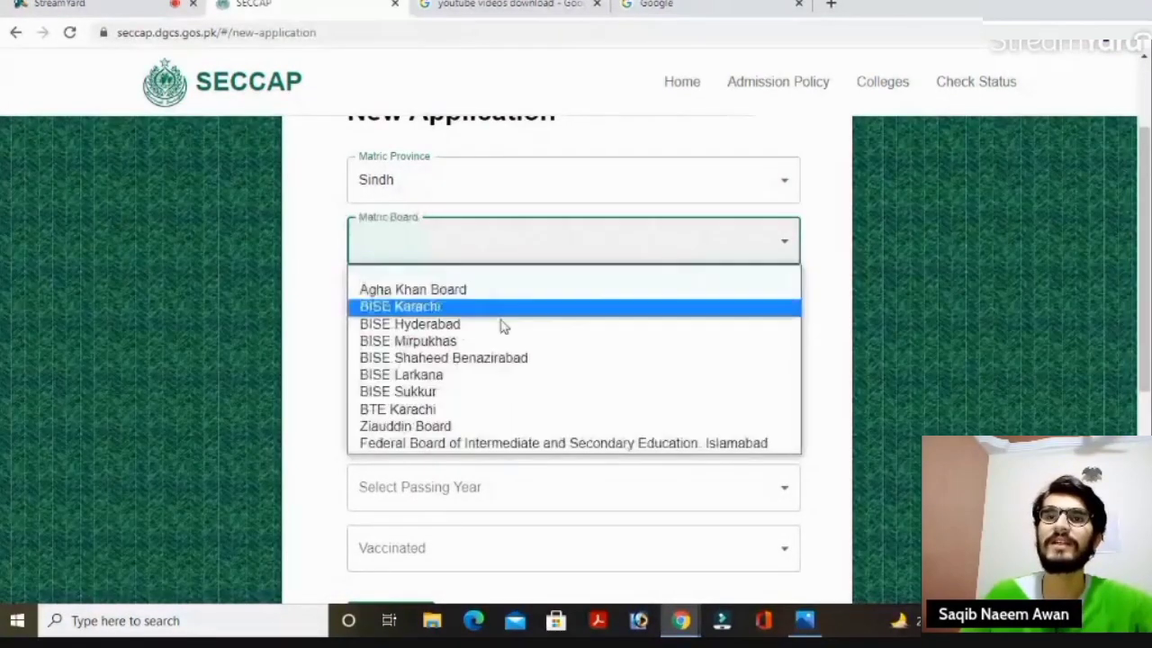
click(430, 306)
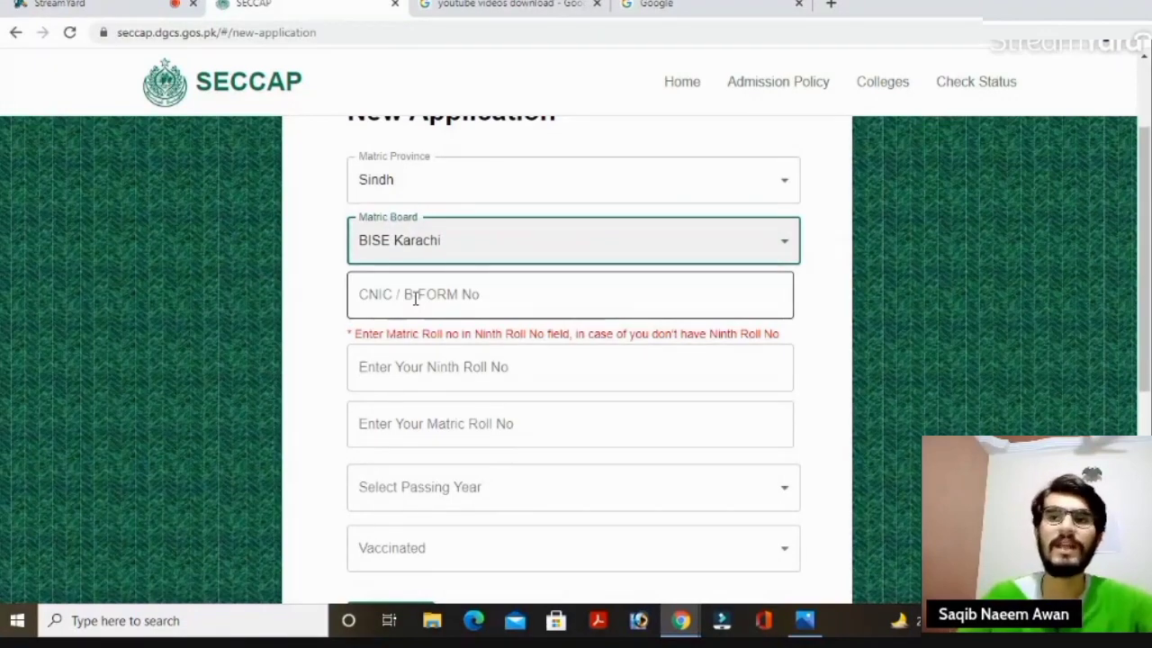
Enter the applicant's CNIC number, ninth-class roll number and matric roll number.
click(417, 305)
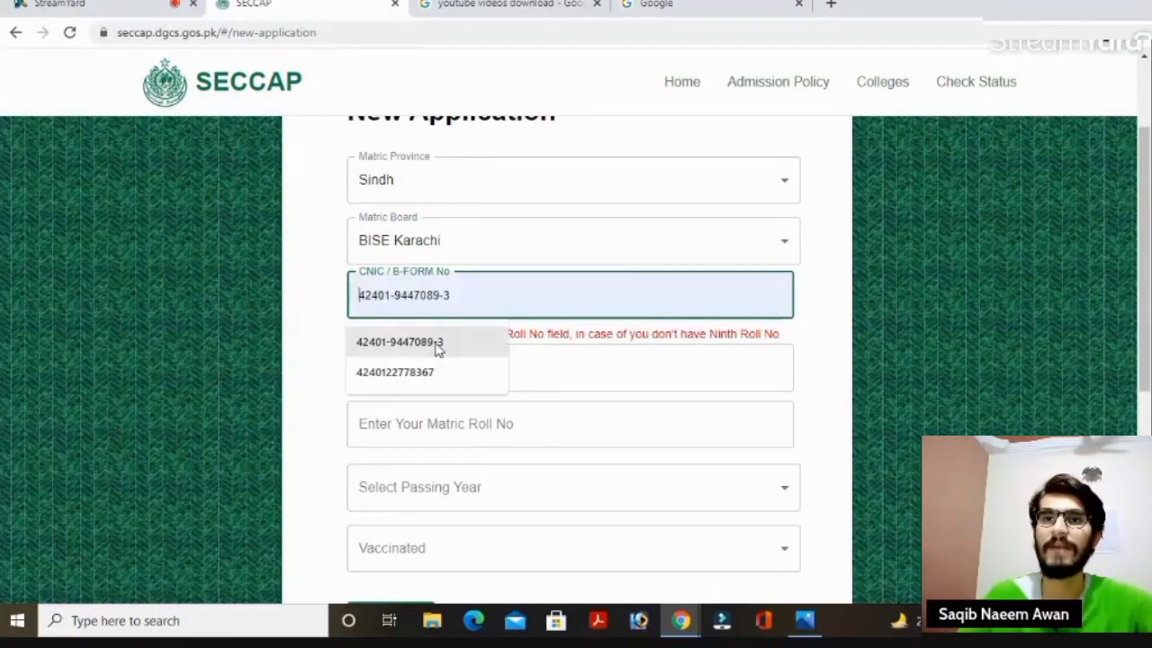
click(435, 347)
key(ctrl+a)
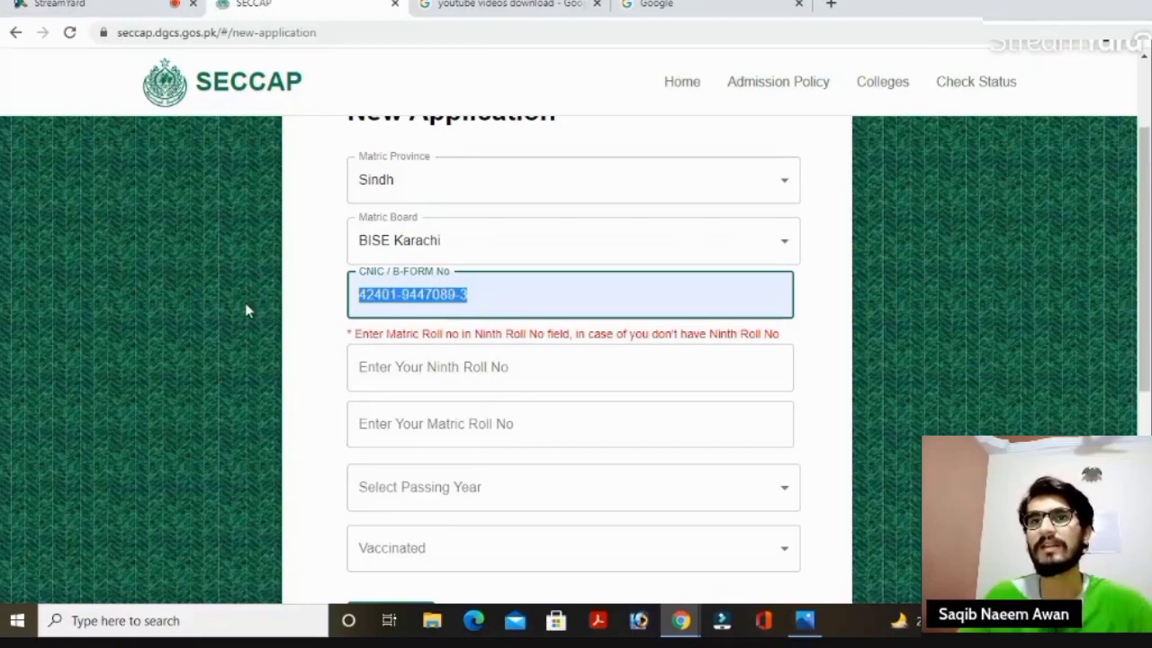
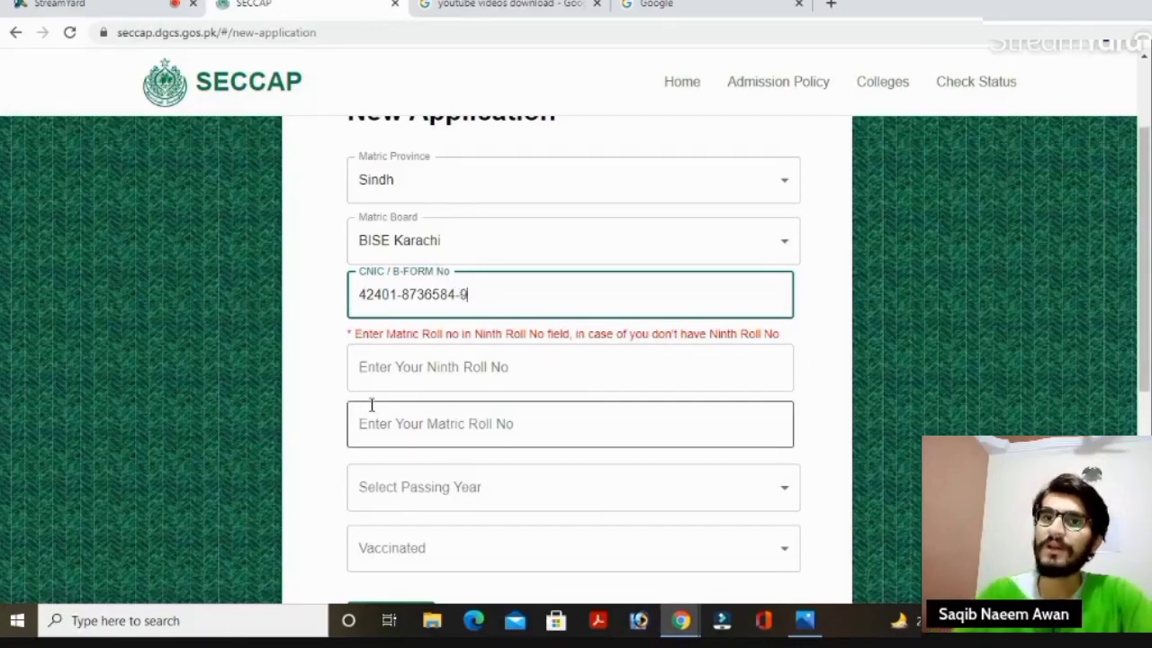
click(392, 380)
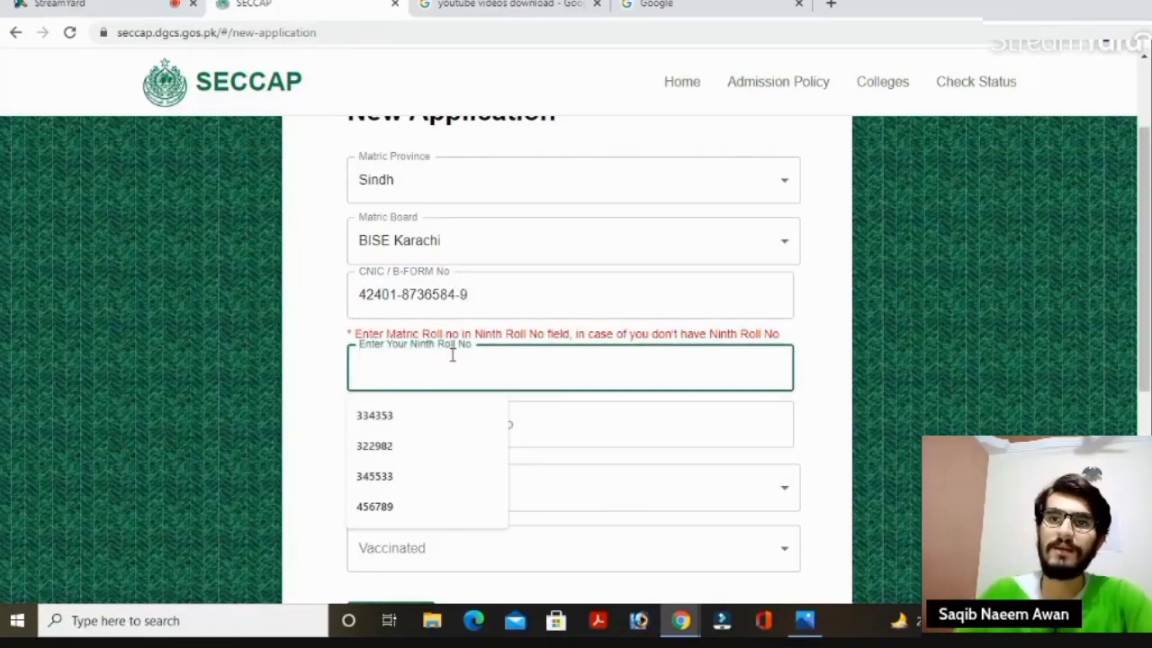
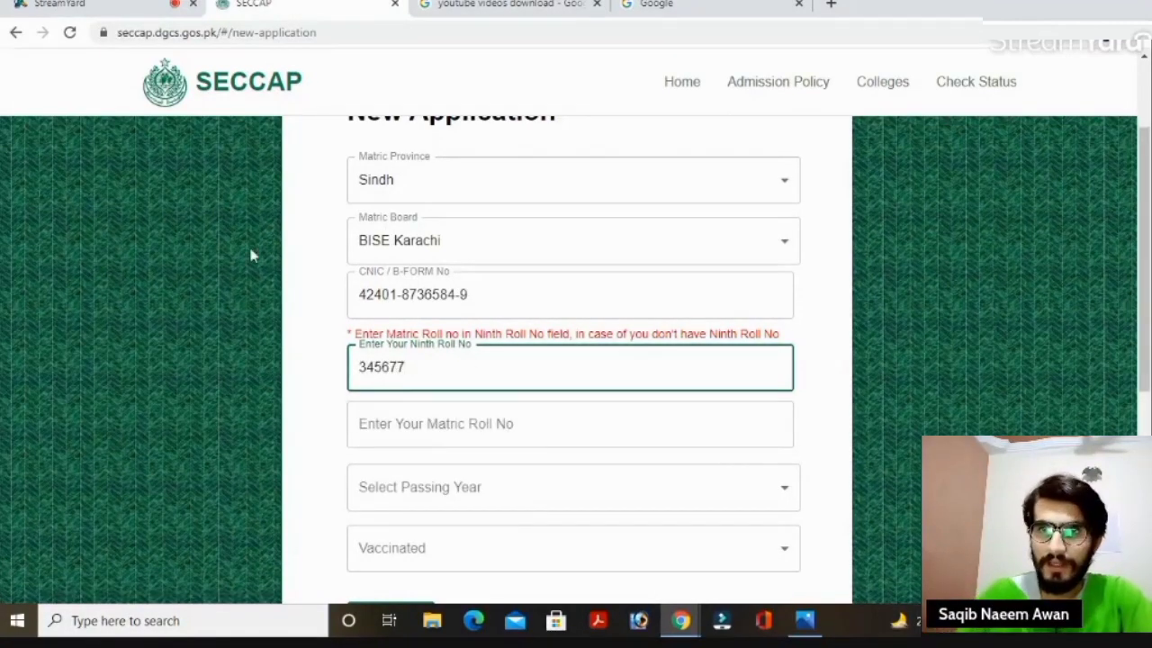
click(416, 424)
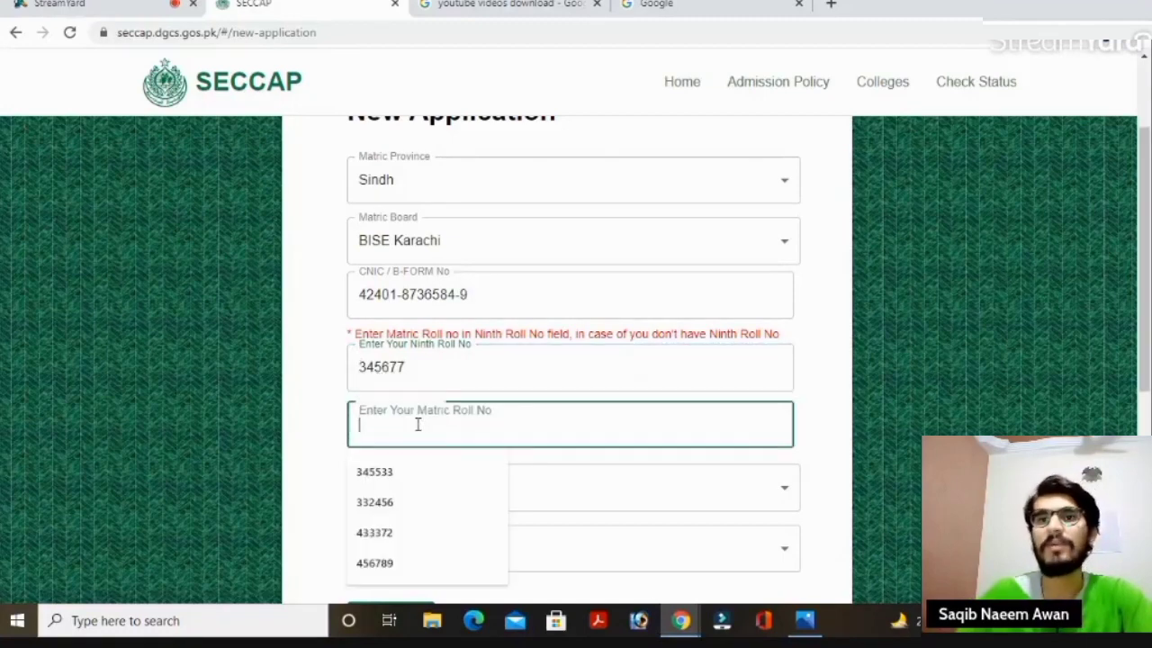
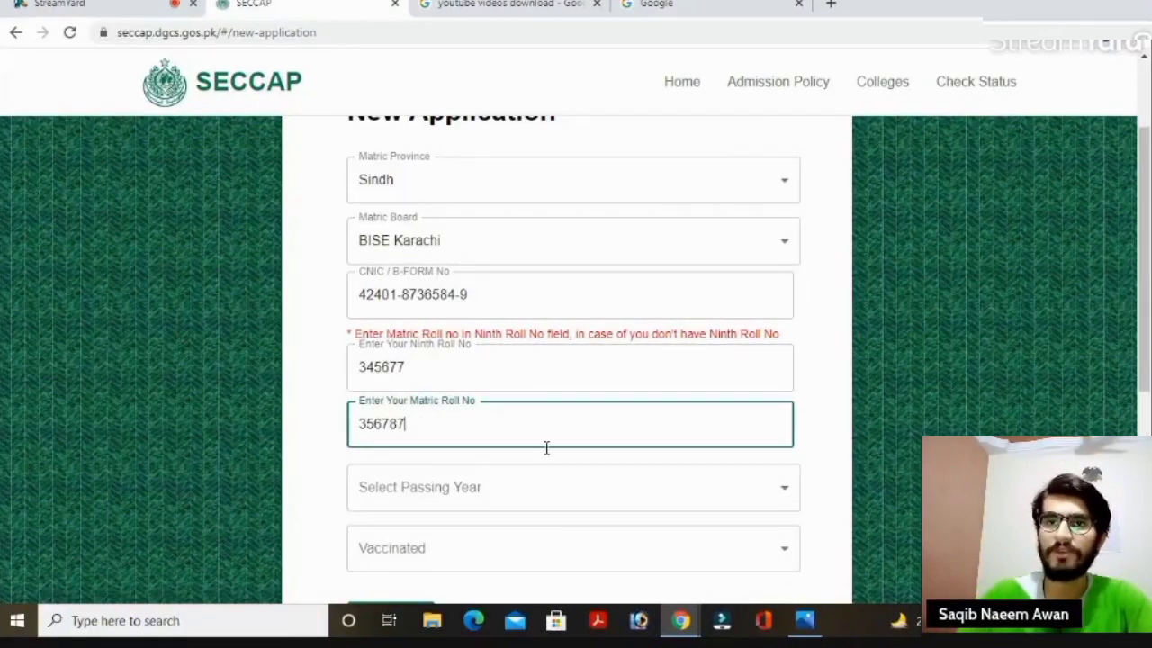
scroll(1150, 333, down, 2)
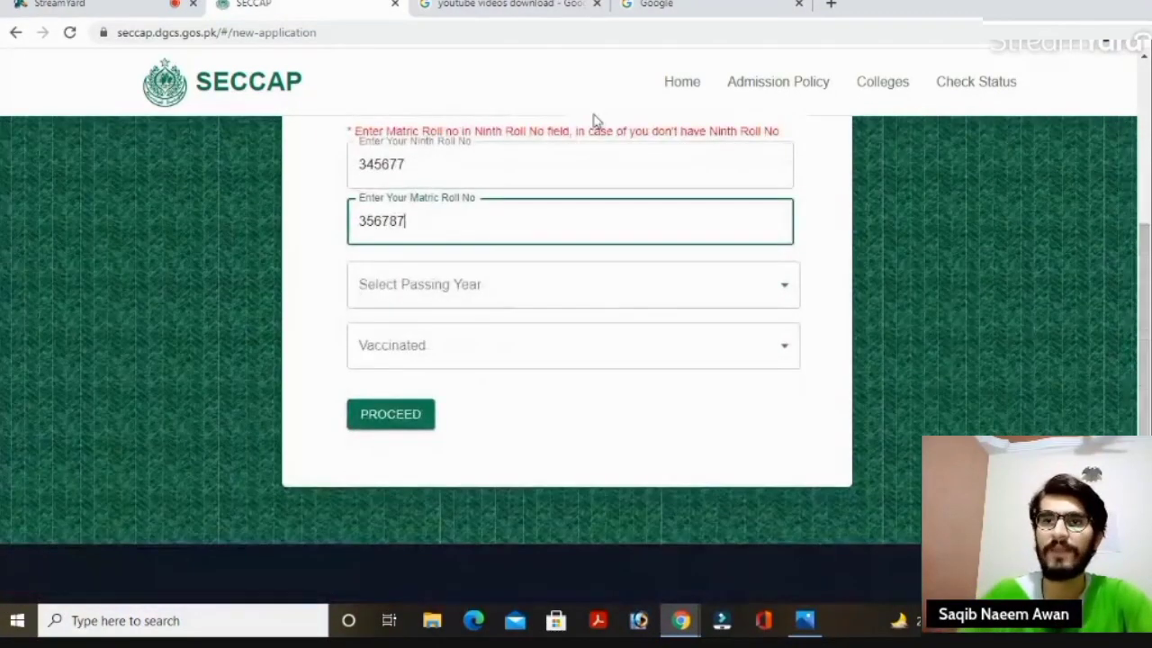
Set passing year 2021 and Vaccinated to Yes, after choosing No drew a warning.
click(765, 286)
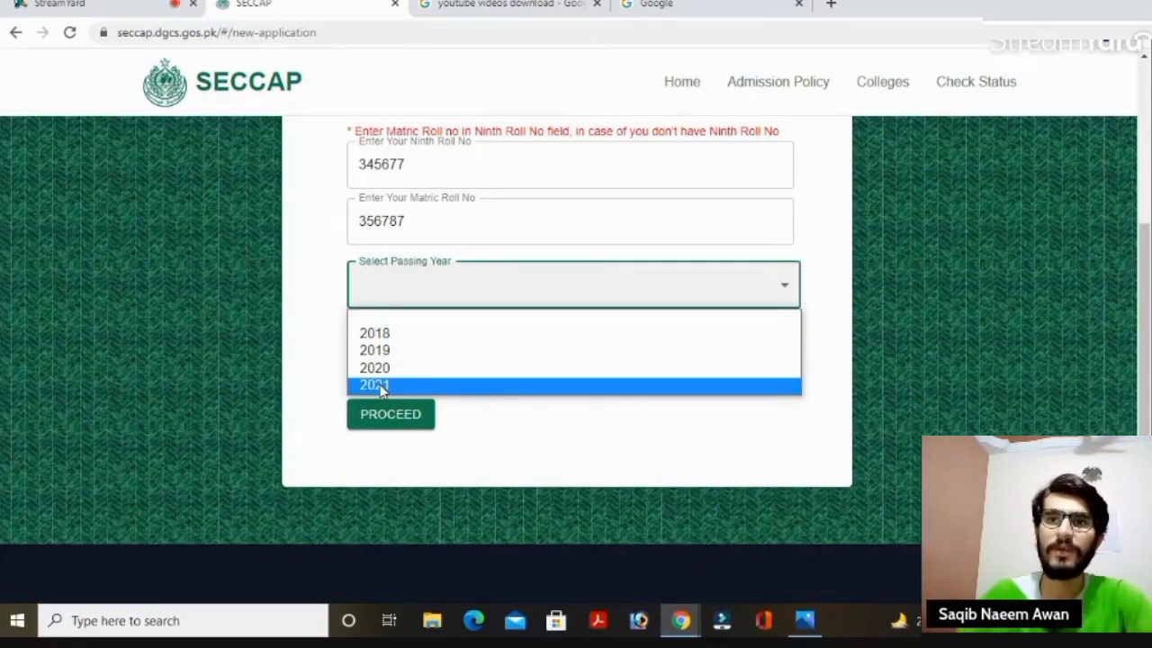
click(379, 384)
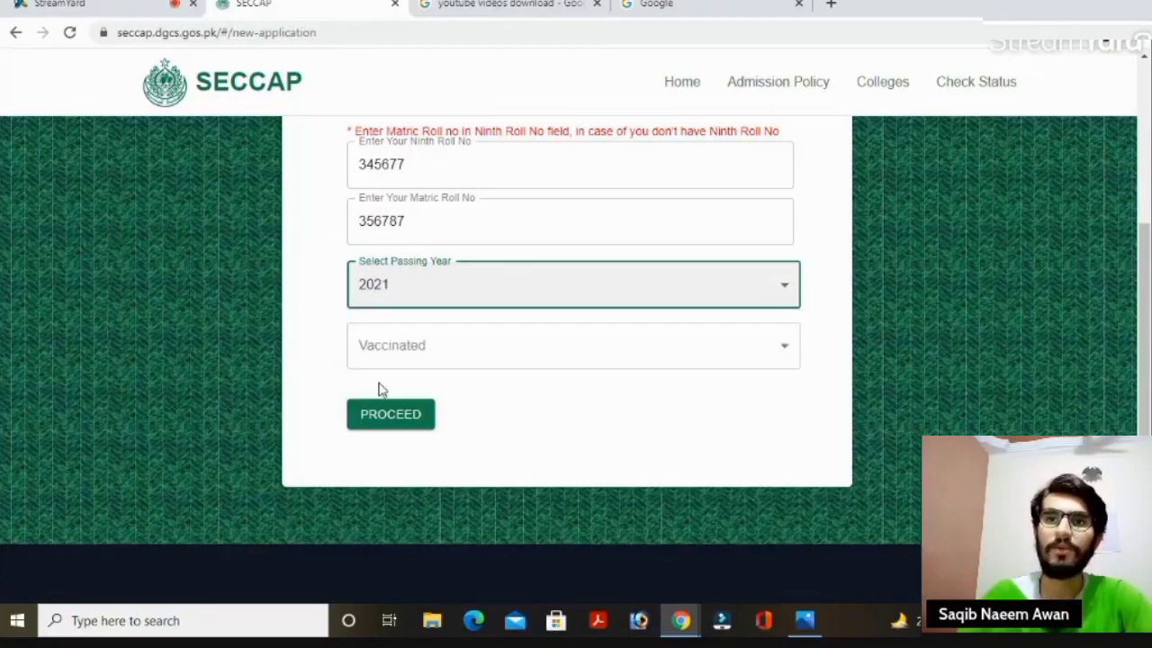
click(549, 357)
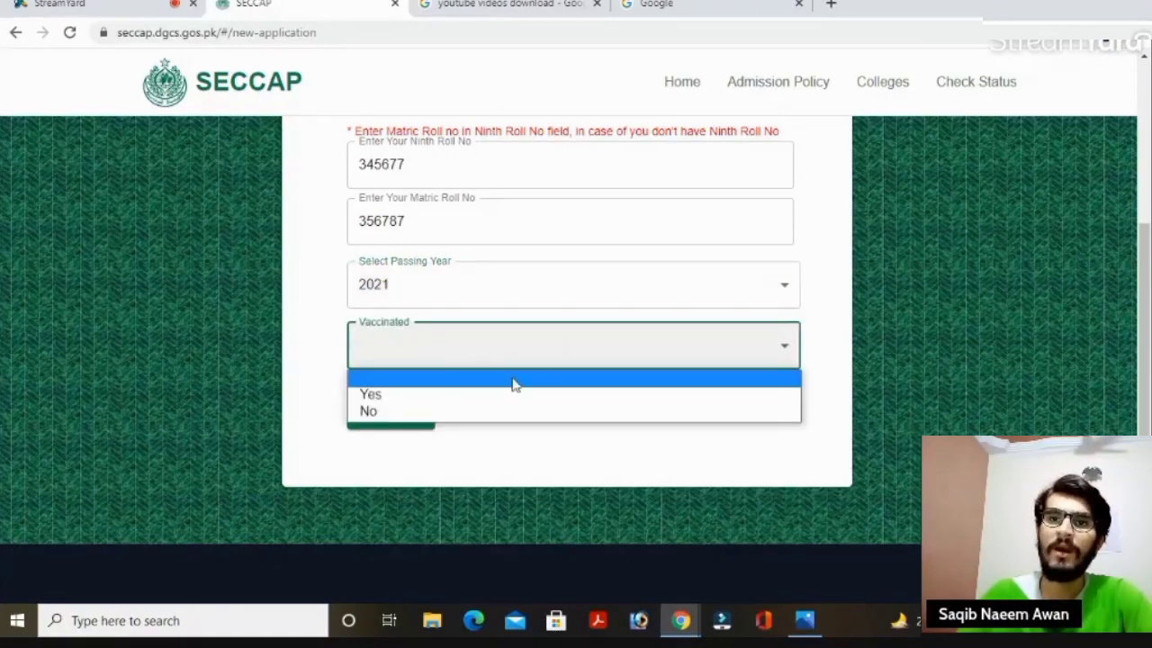
click(373, 395)
click(474, 348)
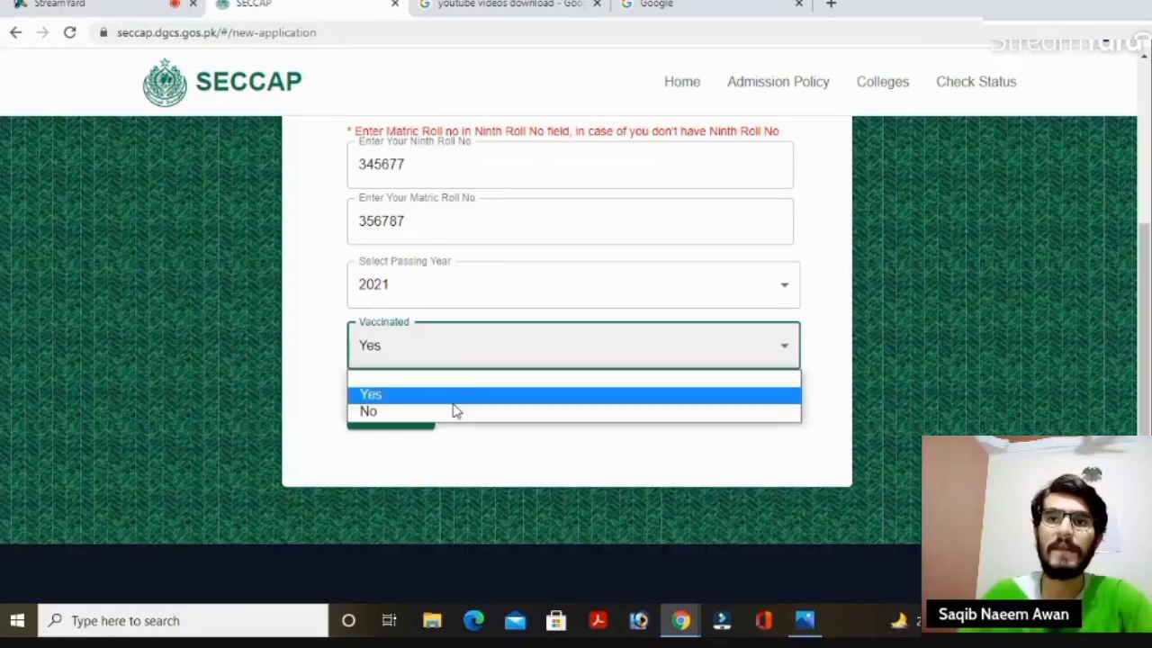
click(402, 411)
click(387, 416)
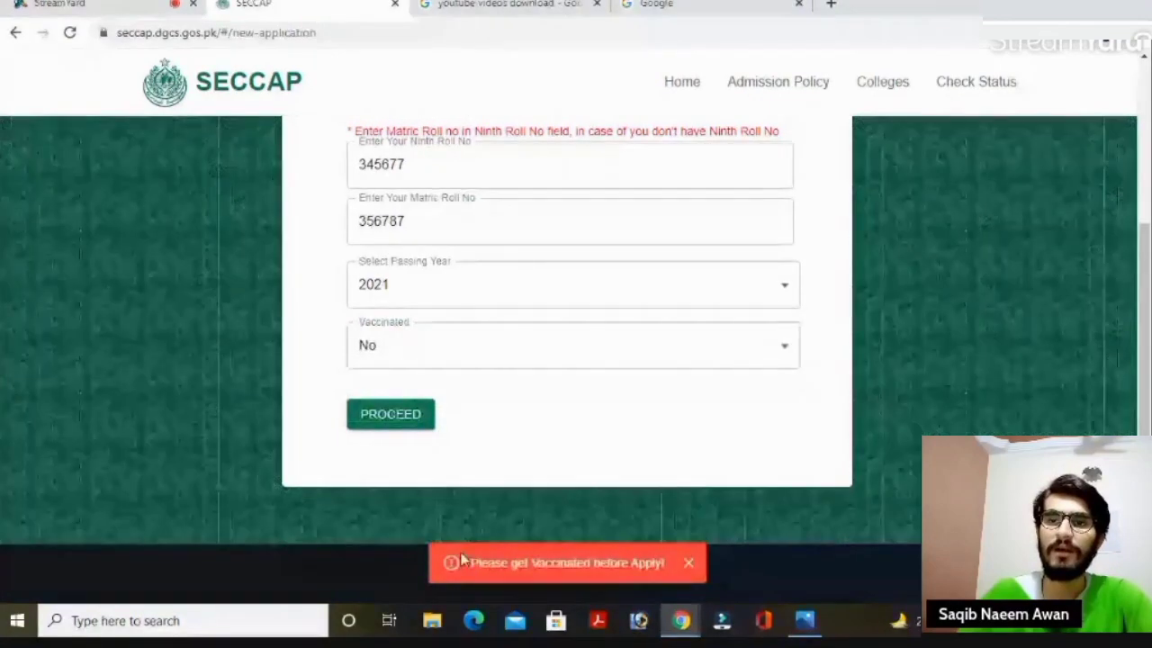
click(540, 355)
click(411, 393)
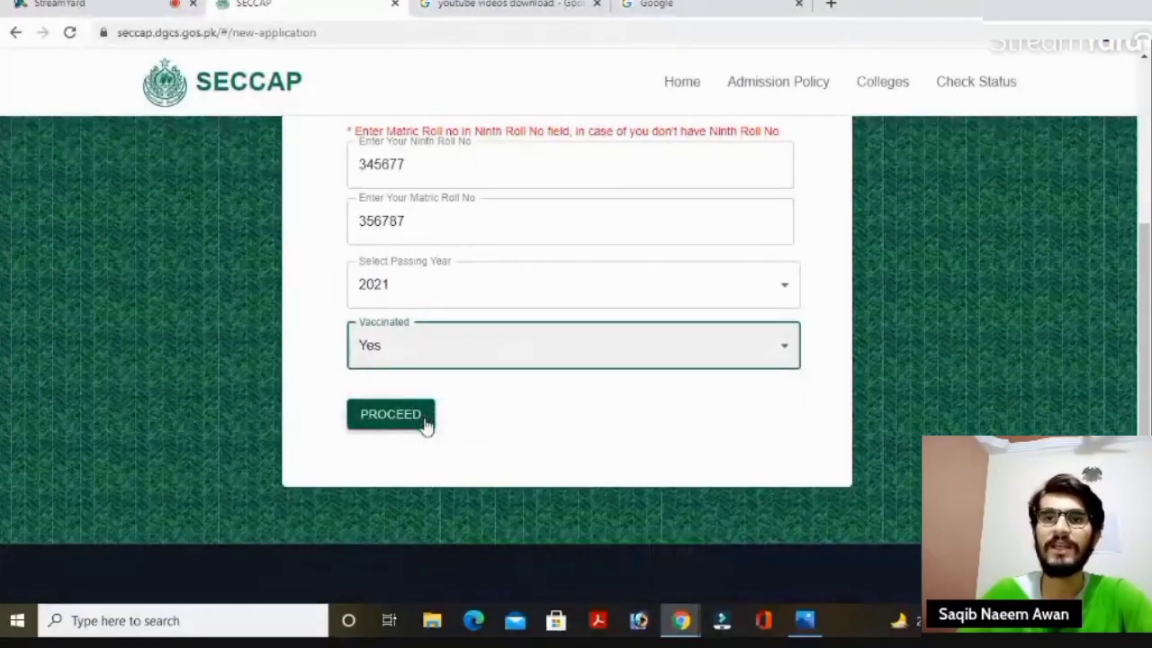
Proceed to Educational Details and choose SCIENCE group with Biology as the matric subject.
click(423, 423)
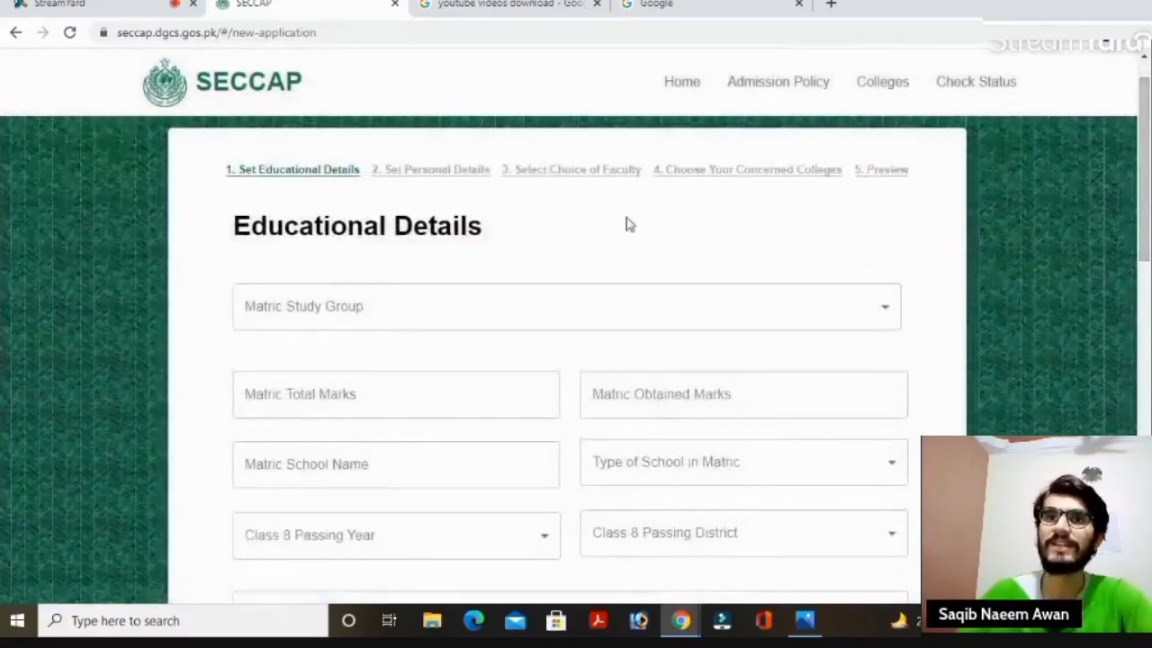
click(358, 310)
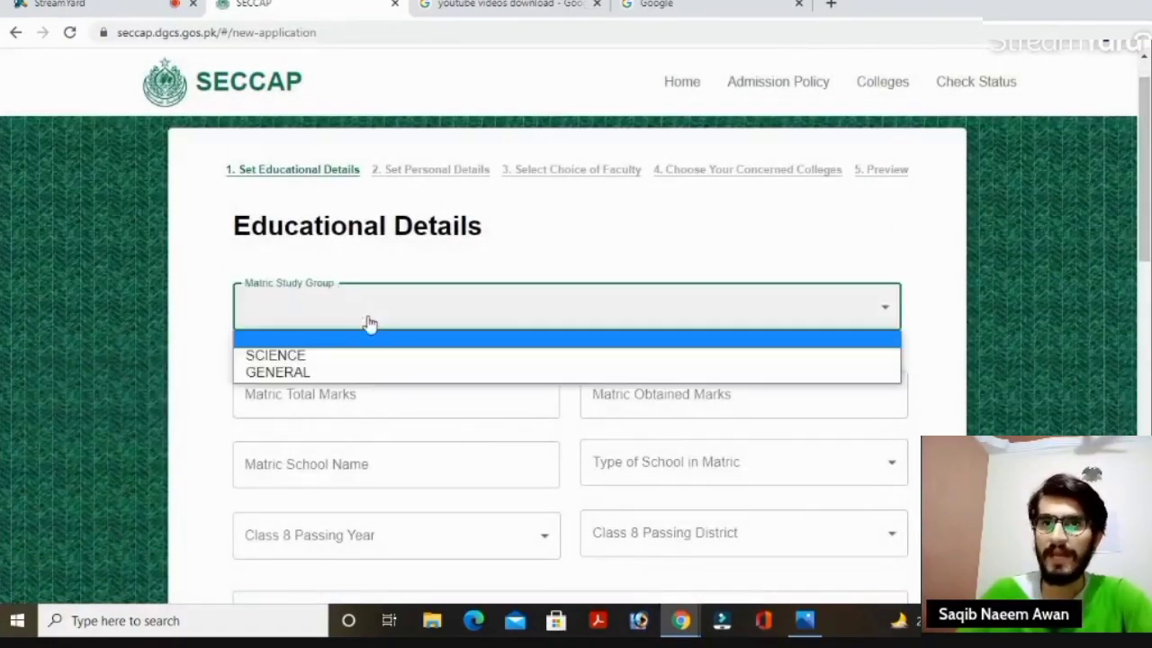
scroll(315, 333, down, 1)
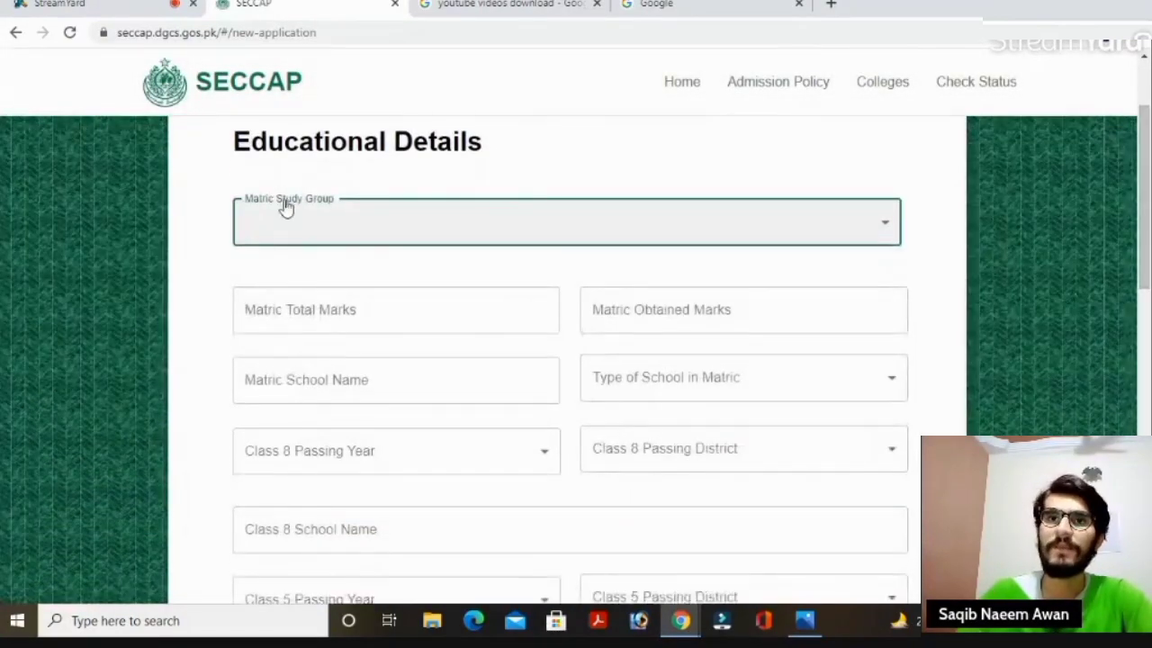
click(372, 221)
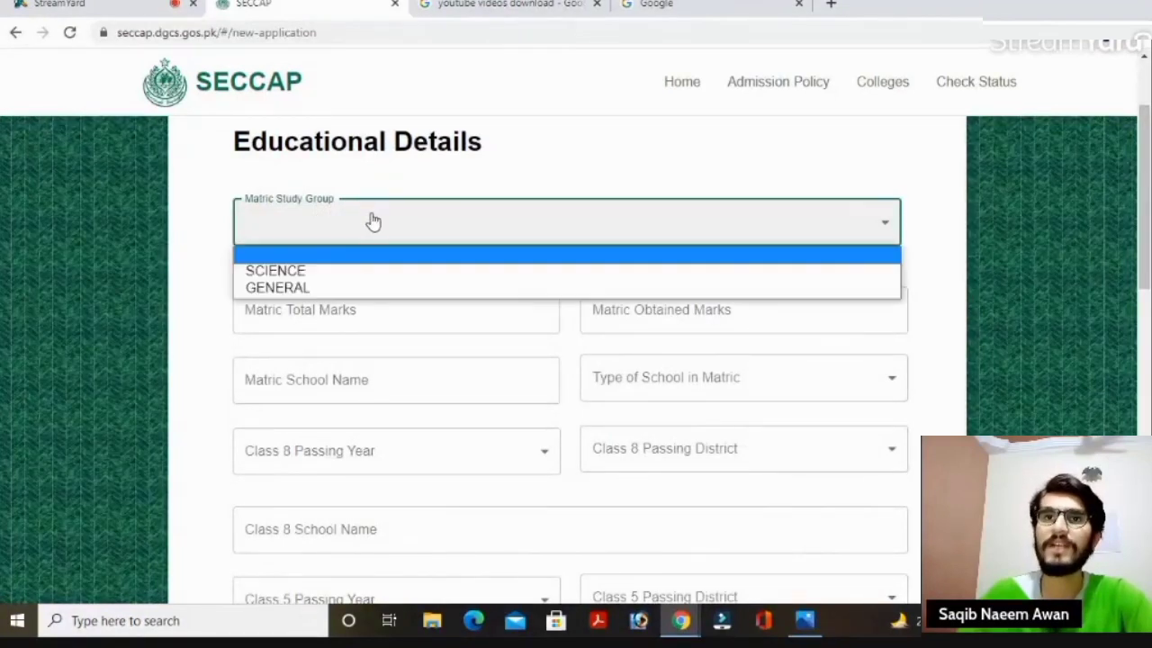
click(326, 272)
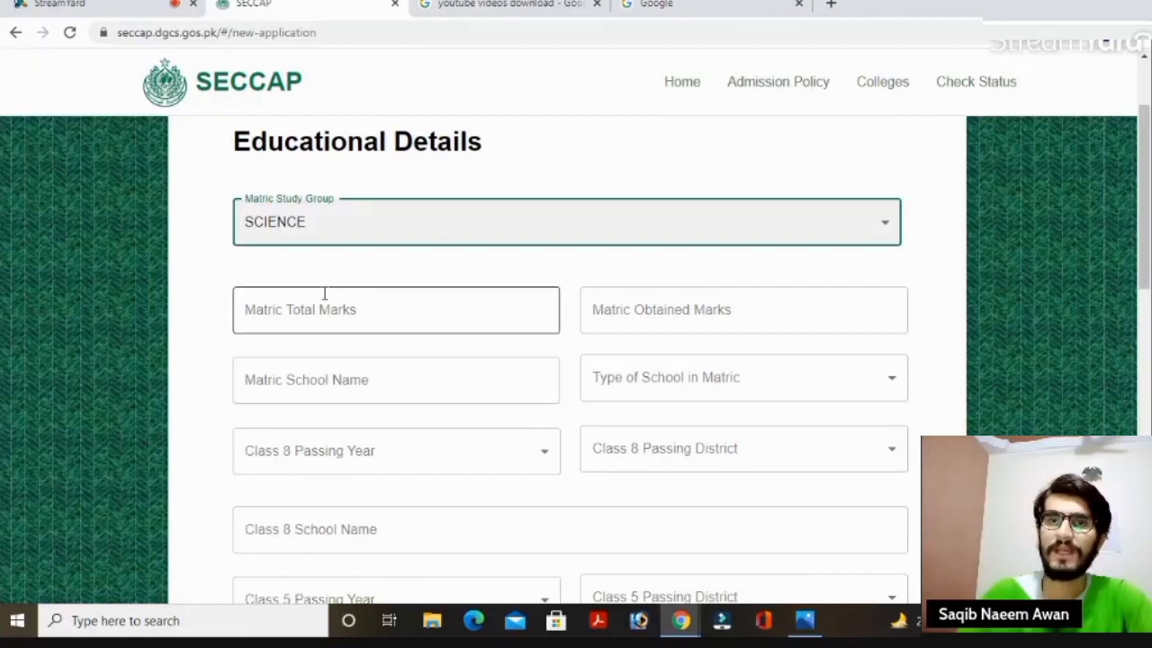
click(352, 313)
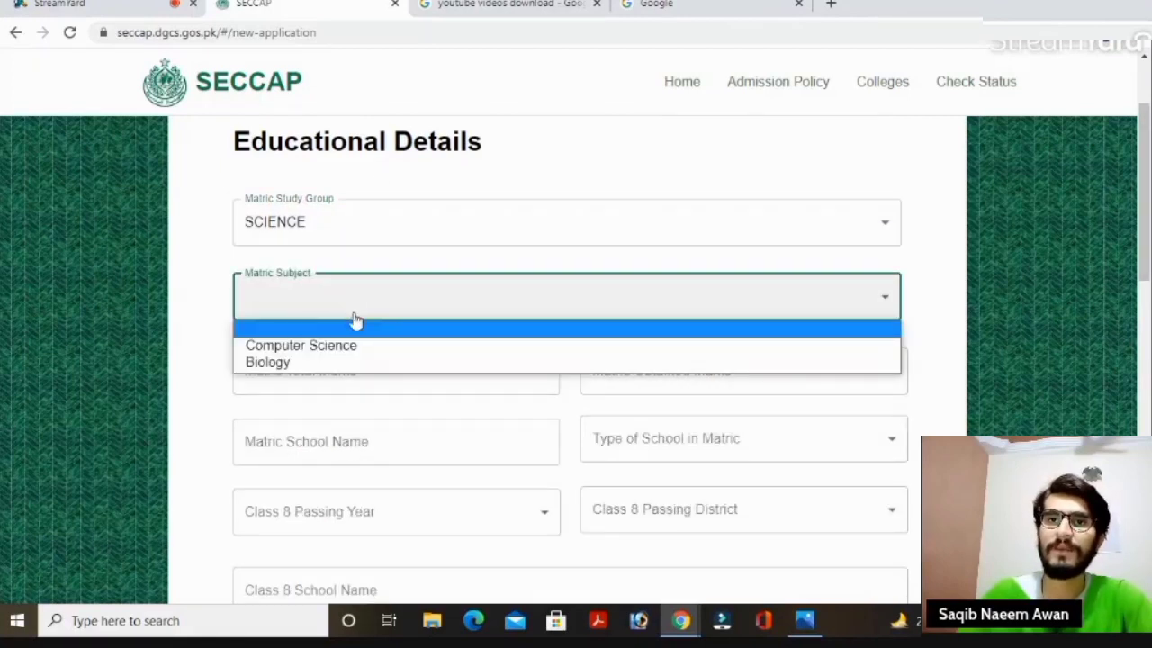
click(298, 363)
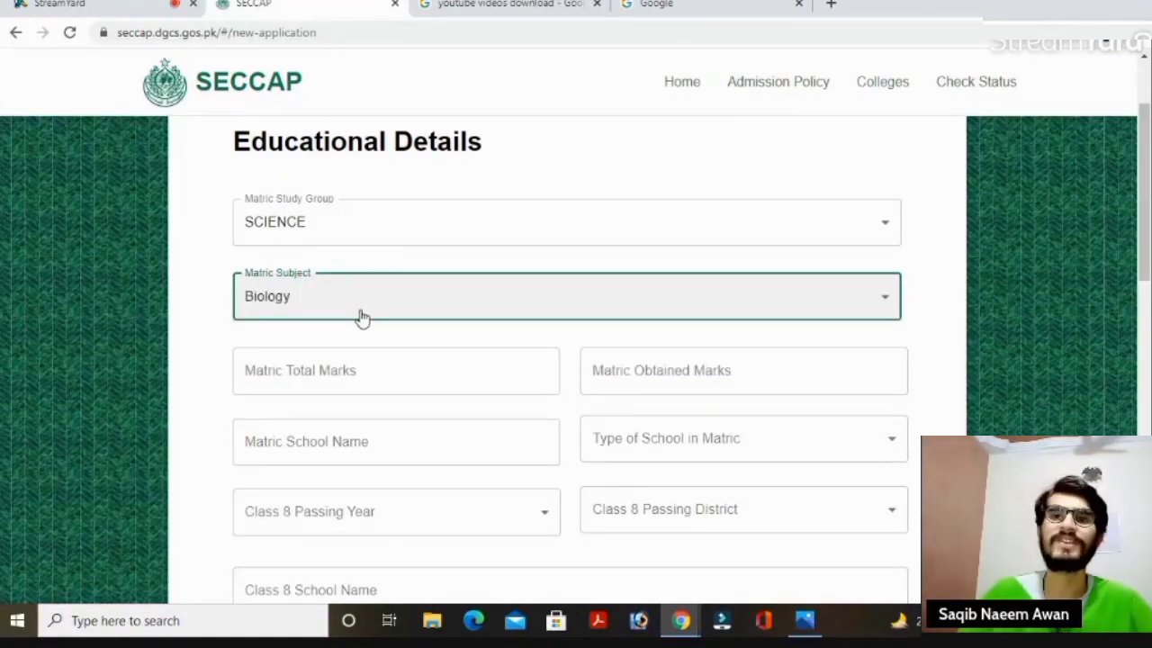
Enter matric total marks 850 and obtained marks 721, and start the school name field.
scroll(534, 110, down, 2)
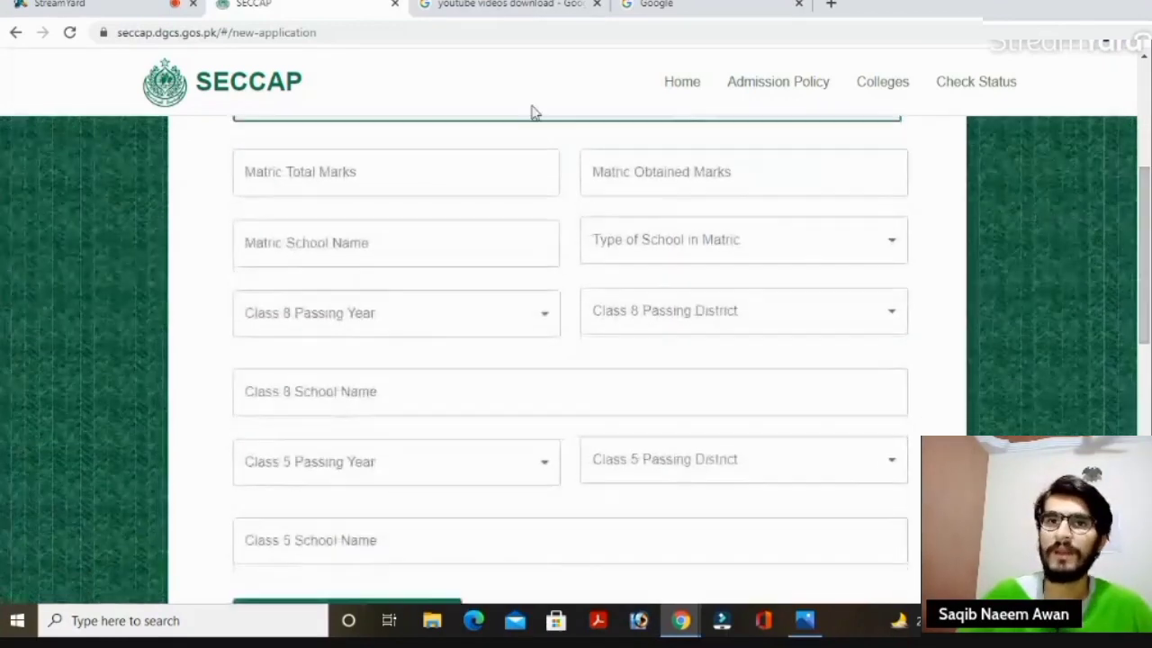
click(383, 162)
click(285, 220)
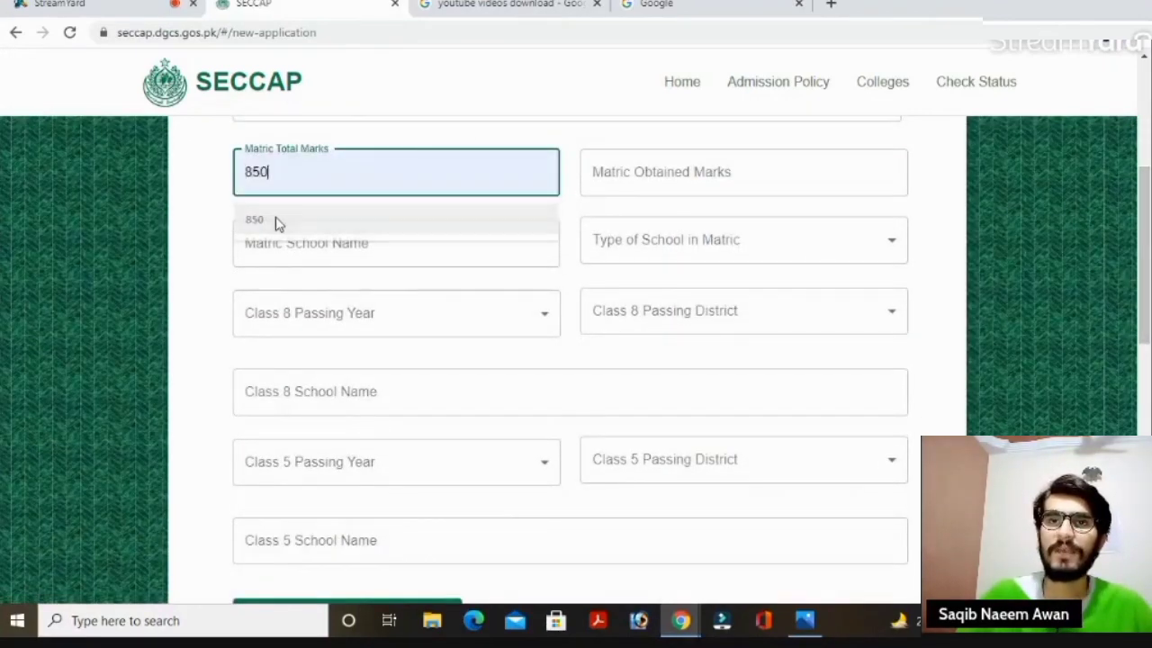
click(675, 186)
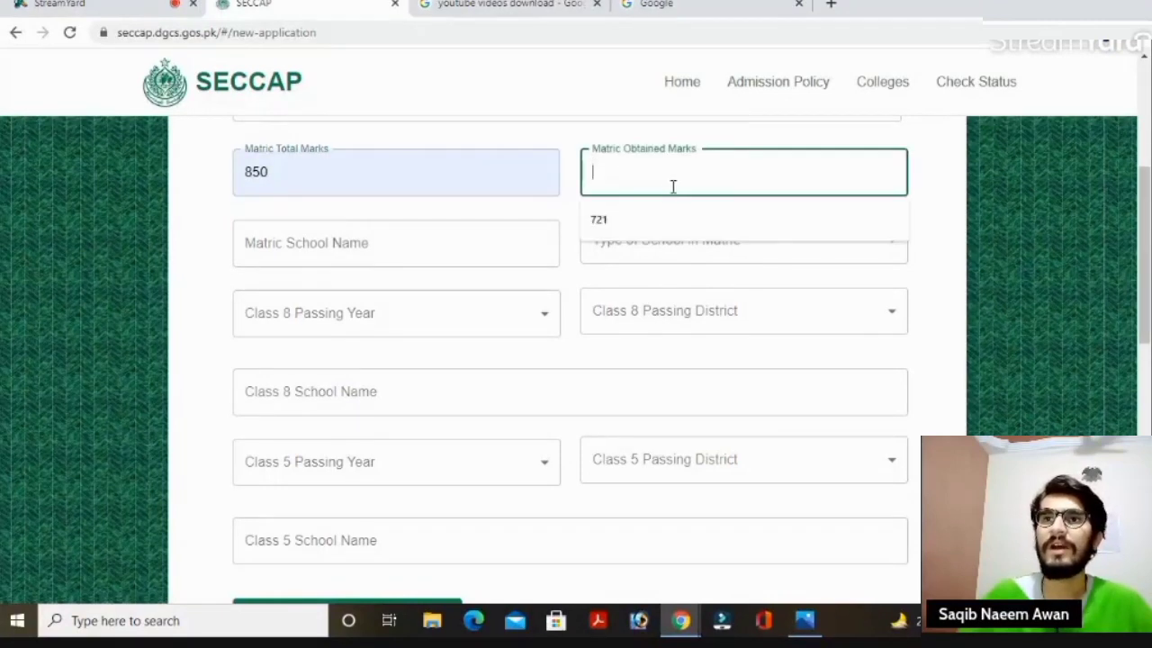
click(603, 225)
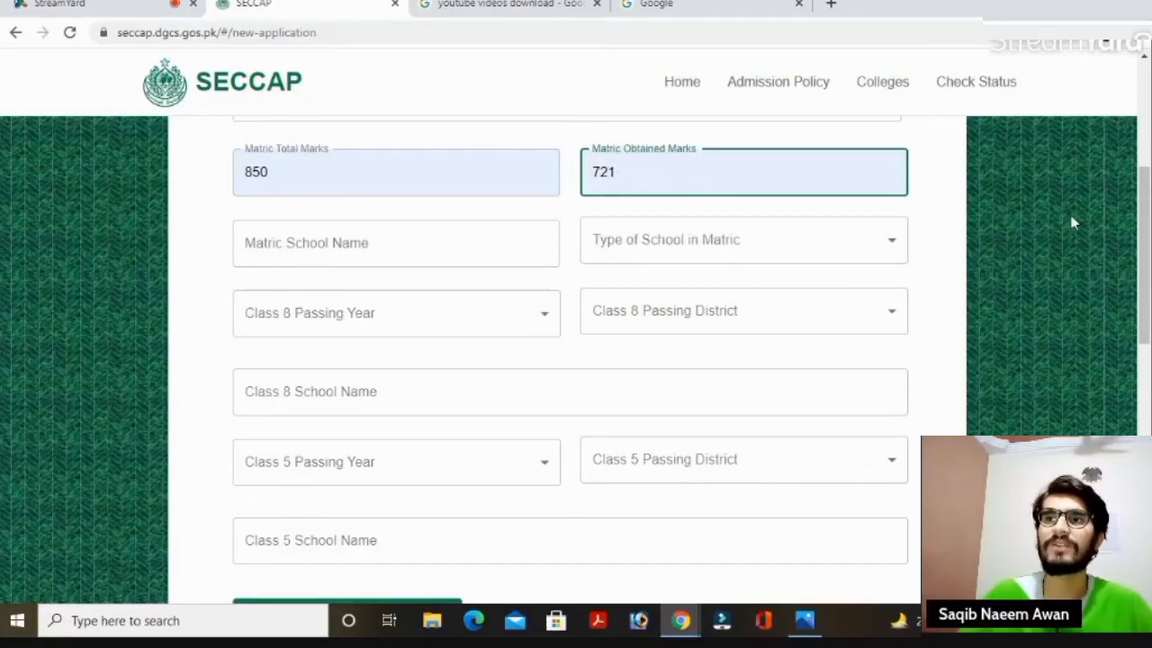
scroll(1053, 234, down, 1)
click(489, 203)
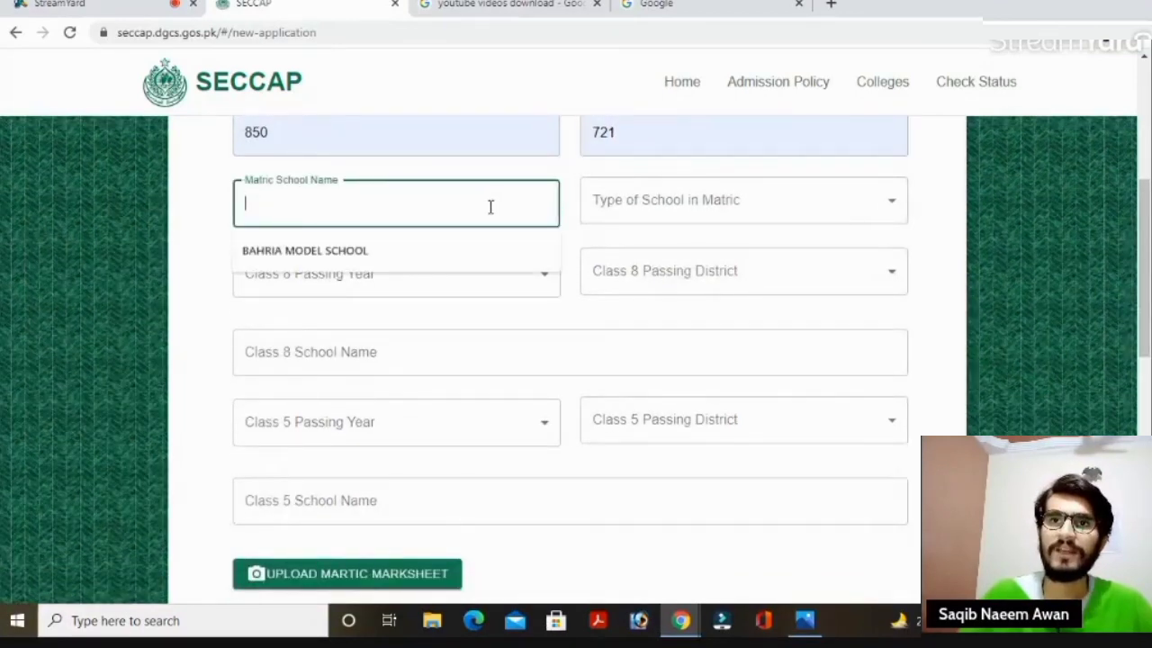
Enter BAHRIA MODEL SCHOOL as the matric school and set its type to Private.
click(371, 252)
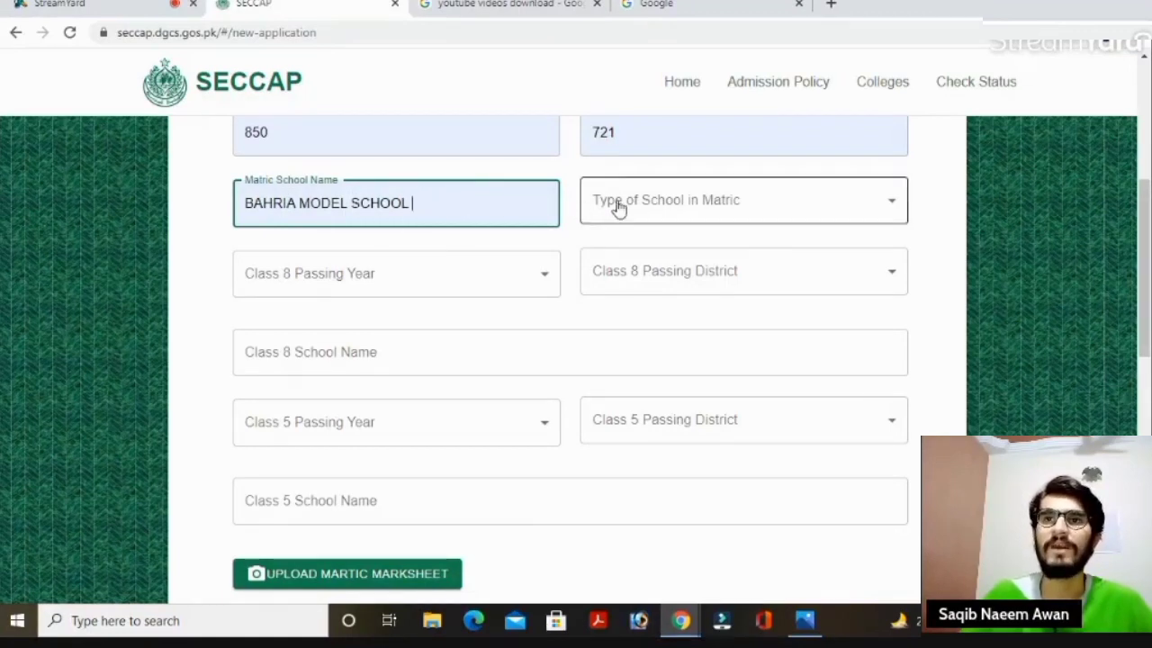
click(675, 208)
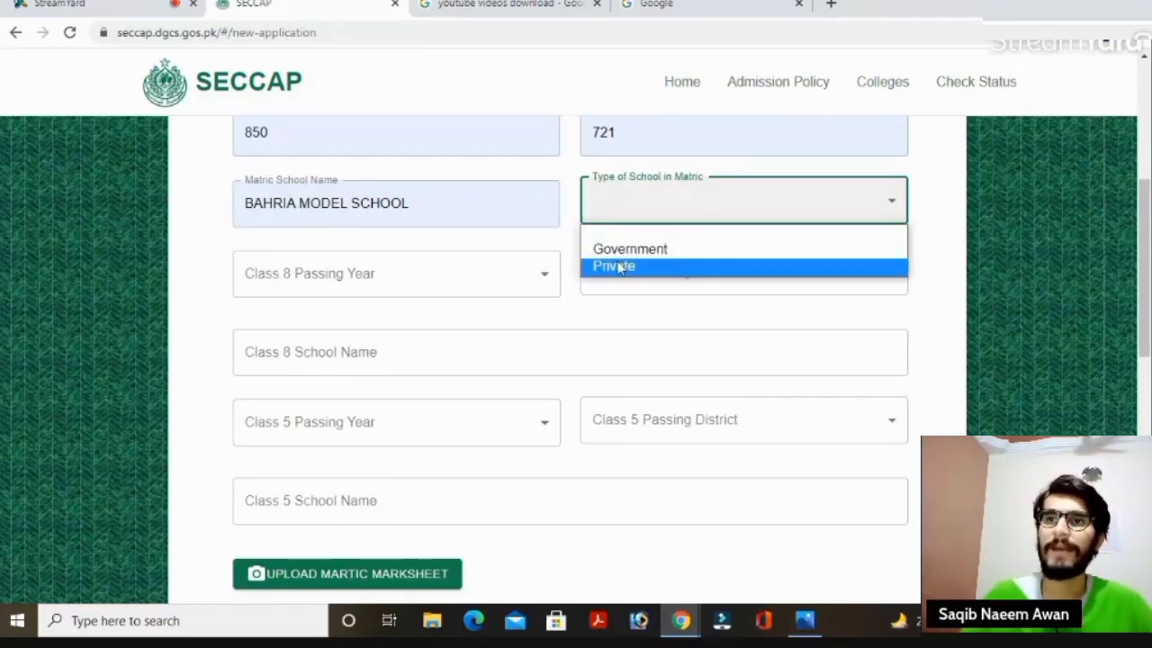
click(617, 263)
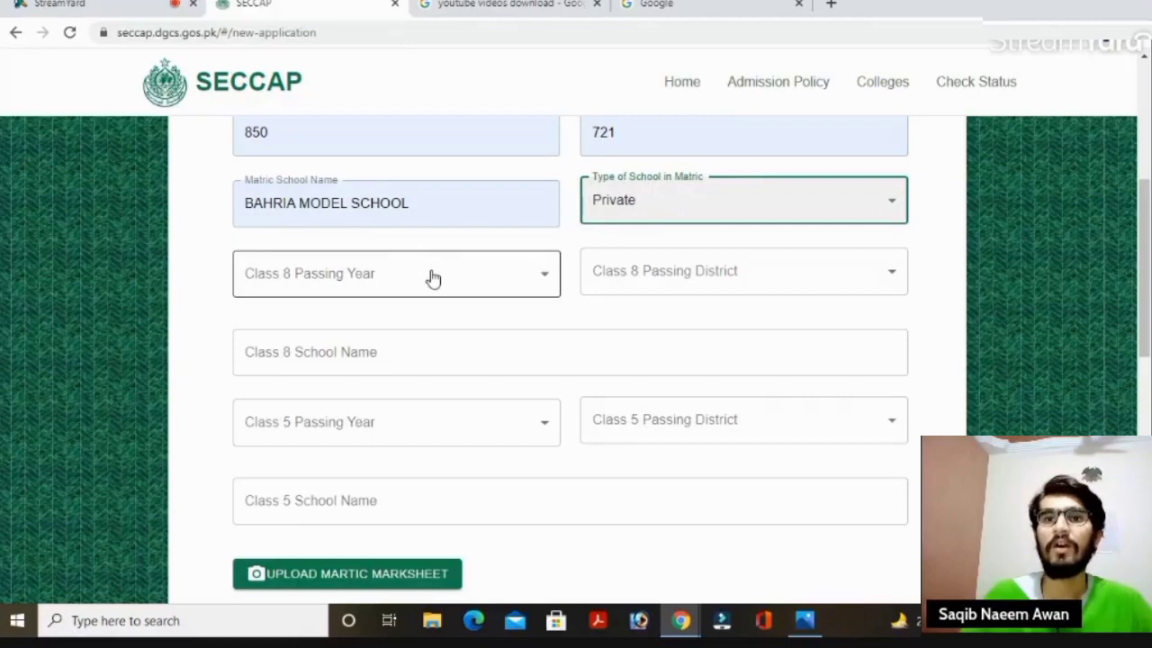
Set the Class 8 passing year to 2019 and district to KARACHI KORANGI.
click(433, 279)
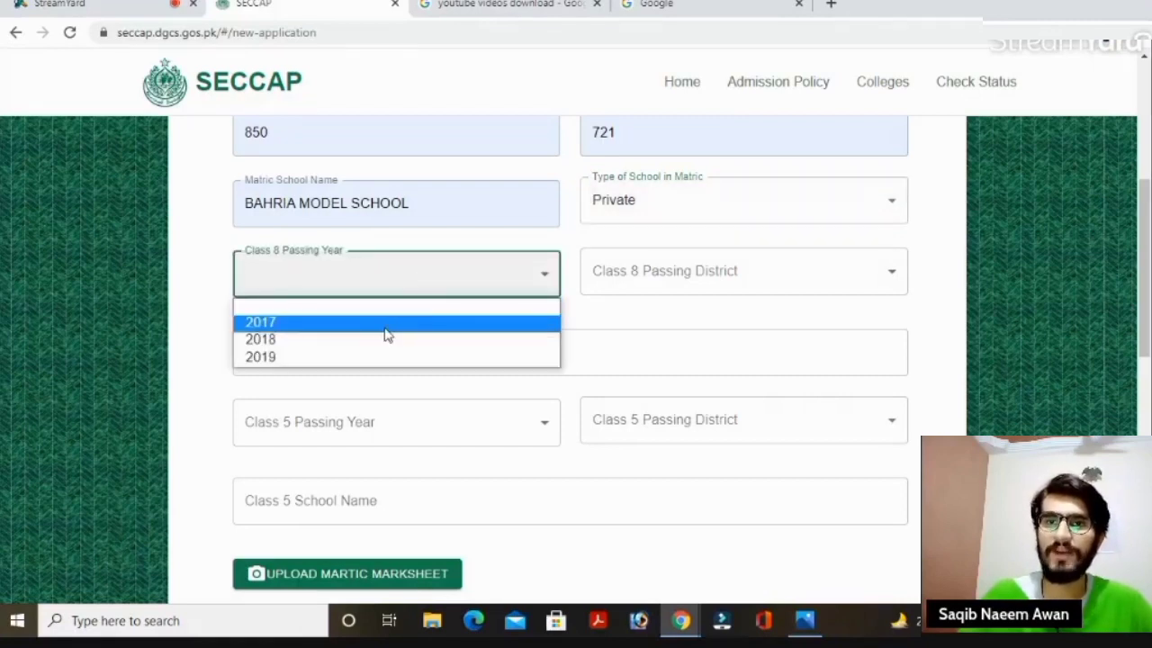
click(306, 360)
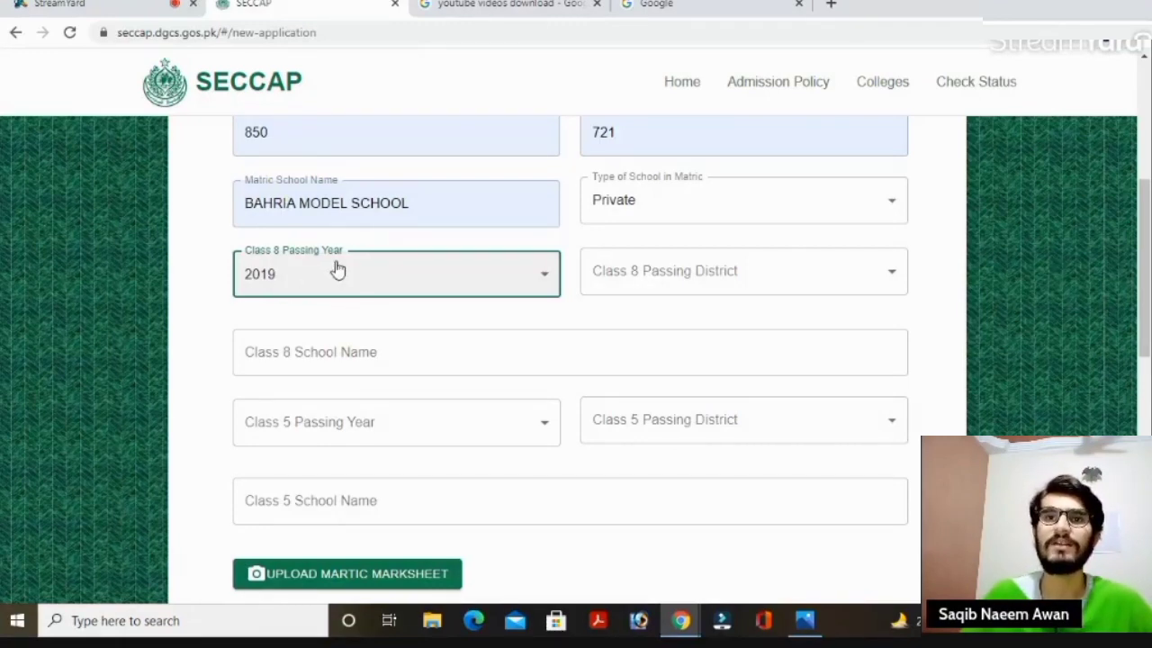
click(707, 285)
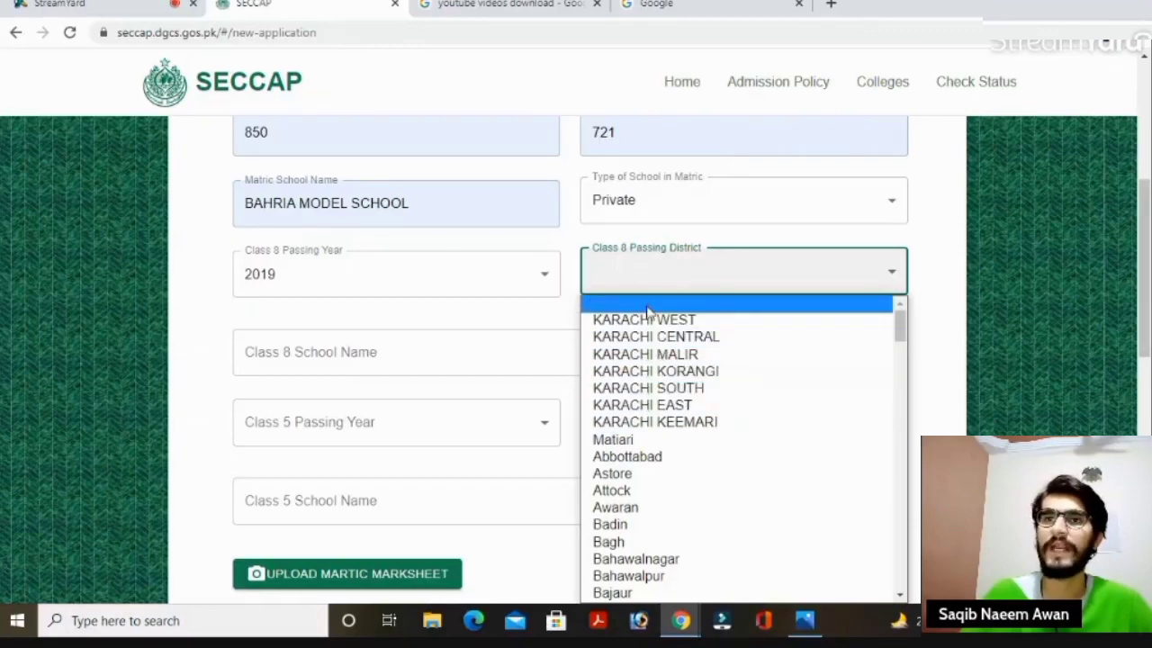
click(705, 371)
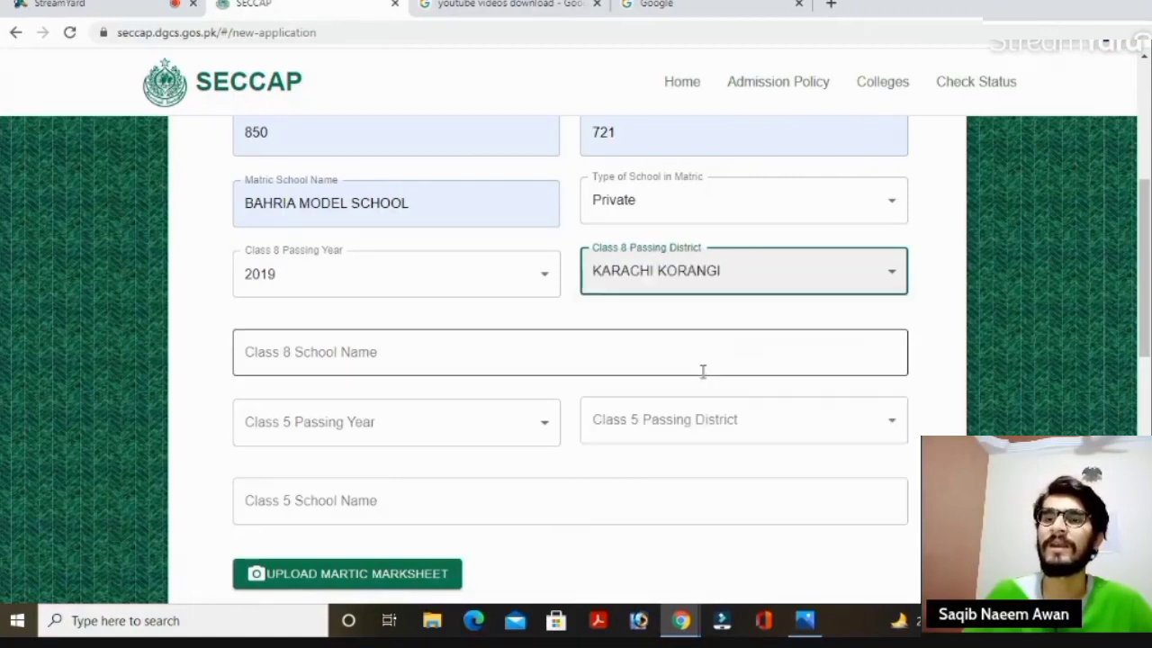
scroll(1149, 266, down, 1)
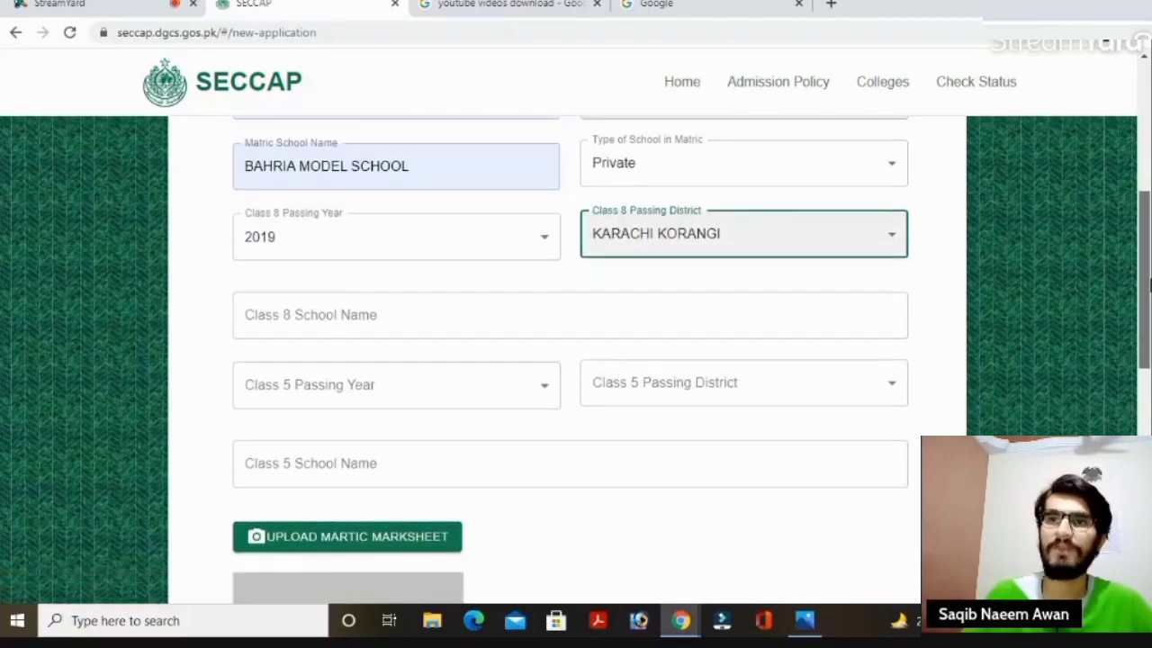
Set Class 8 school to BAHRIA MODEL SCHOOL, Class 5 year 2016 and district KARACHI KORANGI.
click(485, 313)
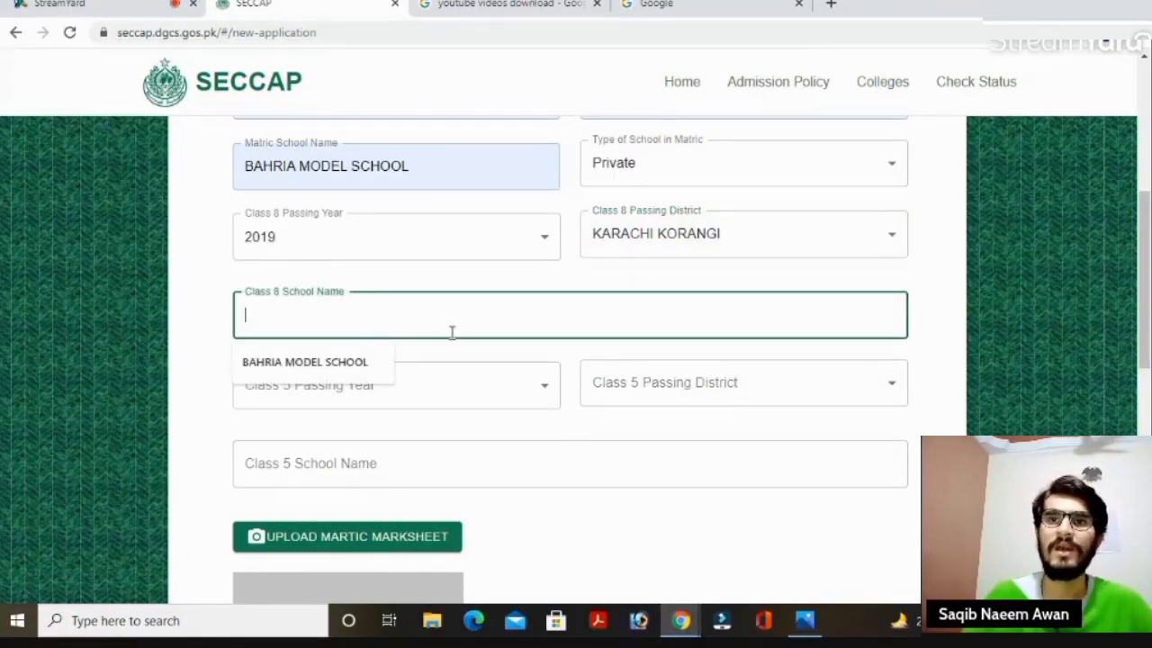
click(369, 363)
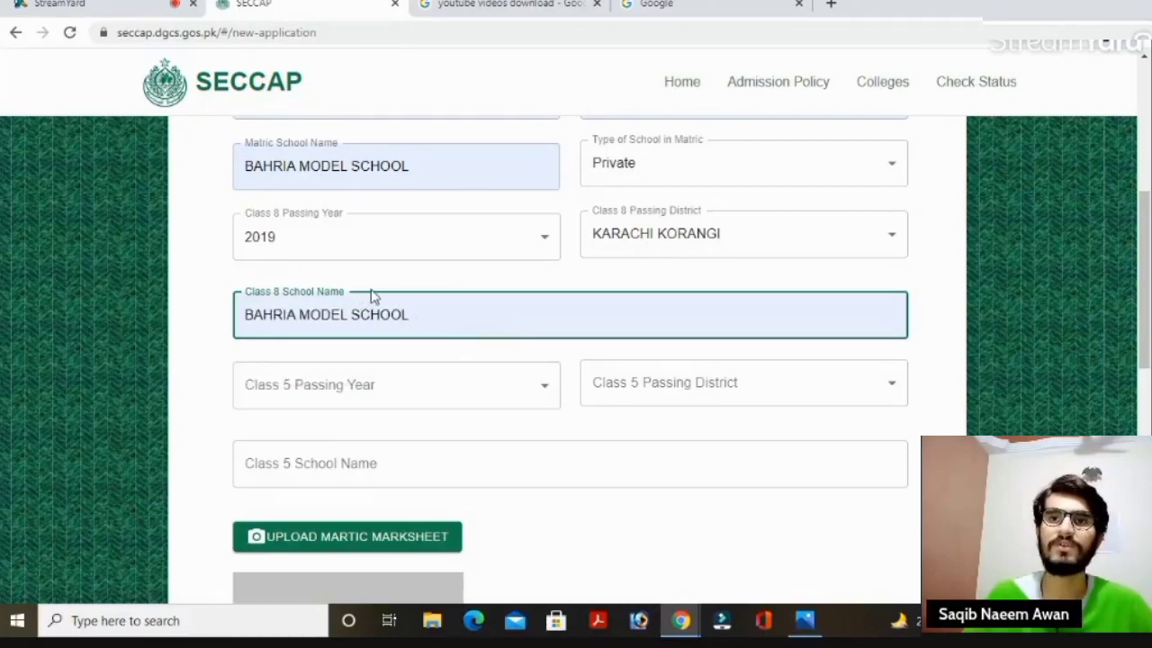
click(432, 382)
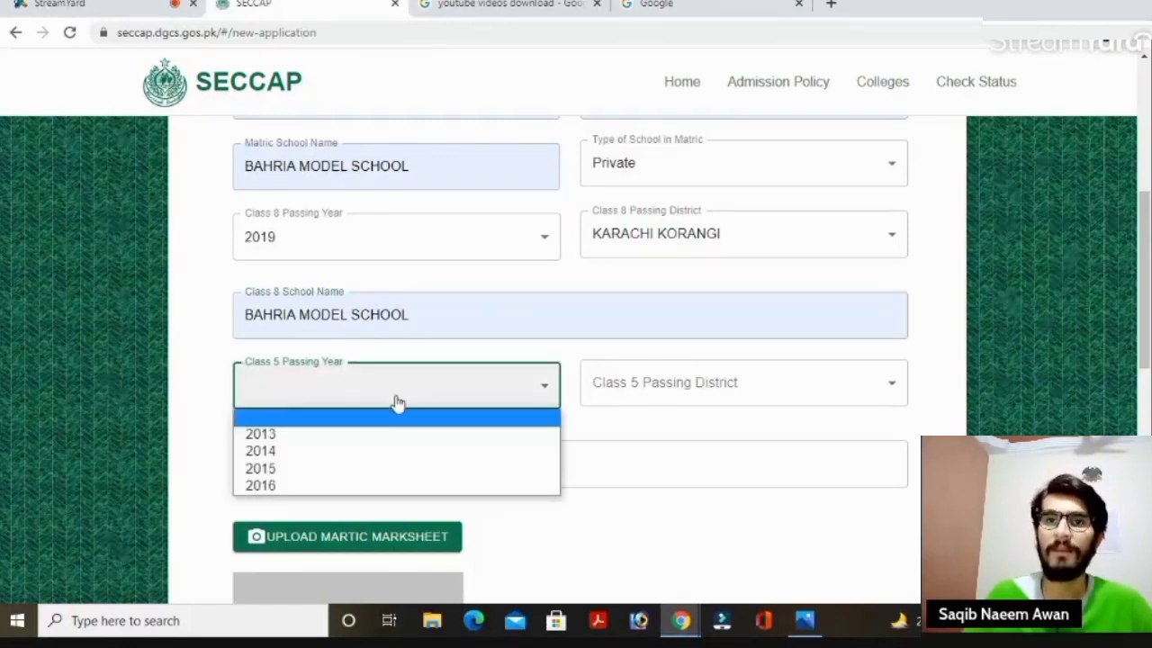
click(324, 491)
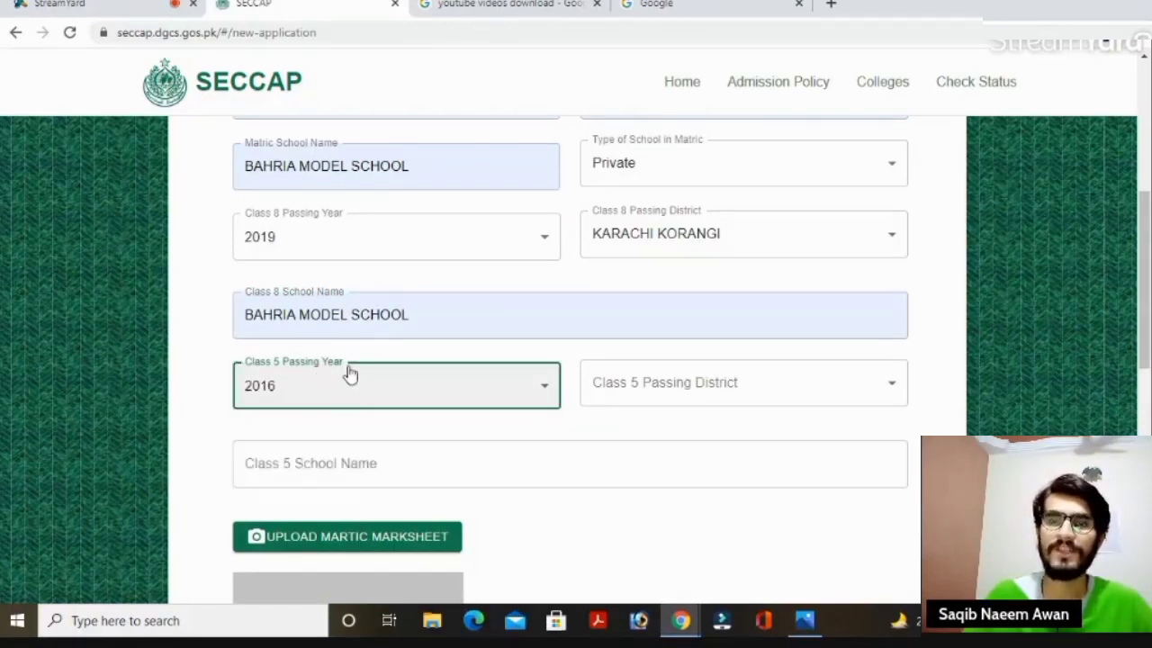
click(606, 387)
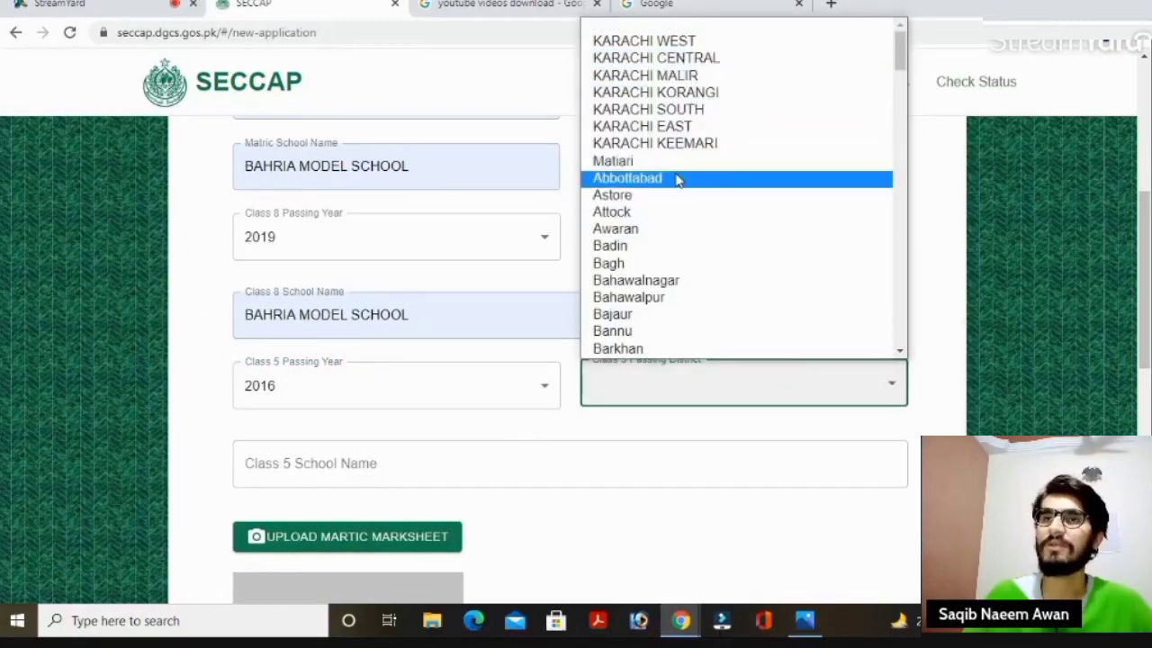
click(673, 94)
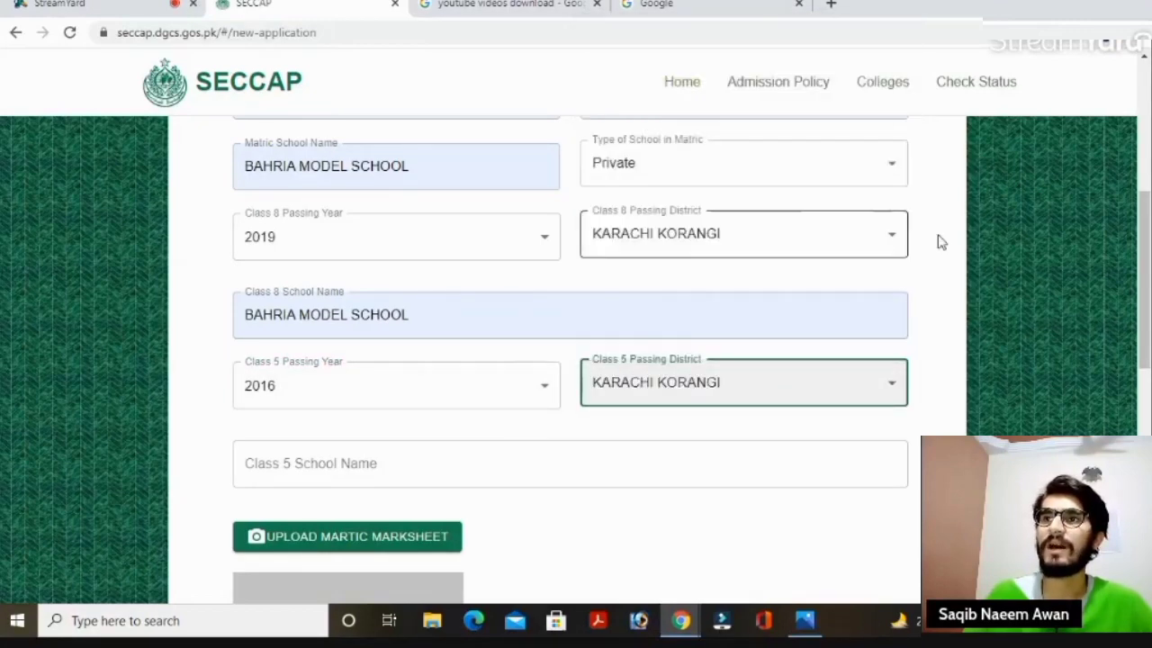
Fill the Class 5 School Name with BAHRIA MODEL SCHOOL.
drag(1147, 274, 1148, 289)
scroll(1111, 257, down, 1)
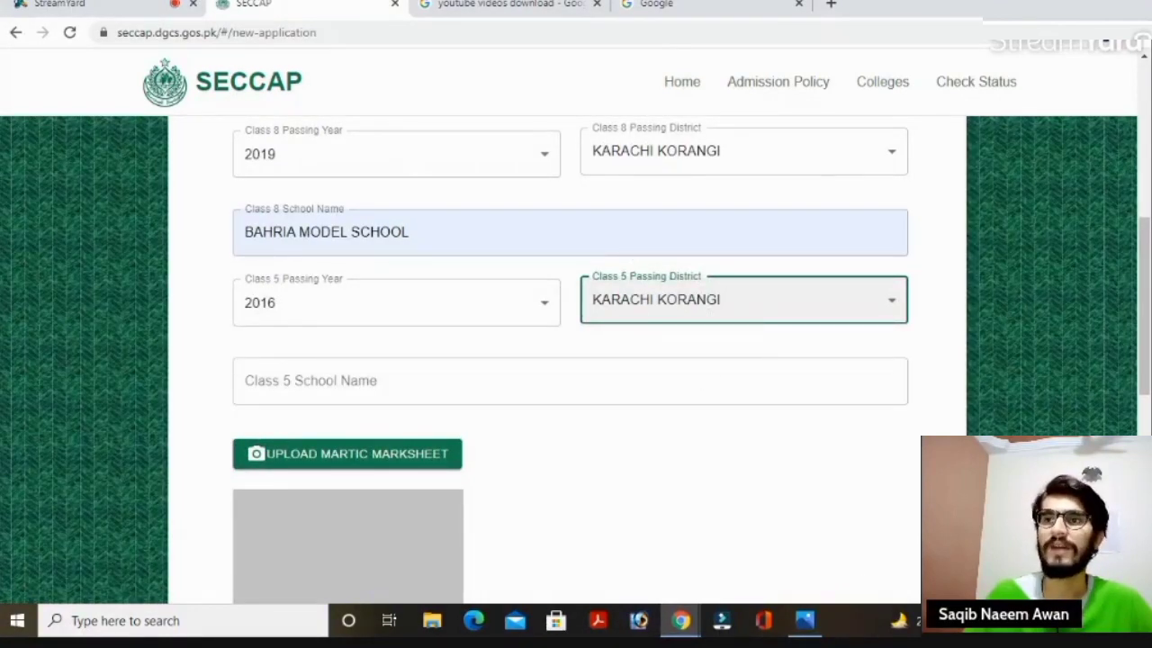
scroll(1143, 297, down, 2)
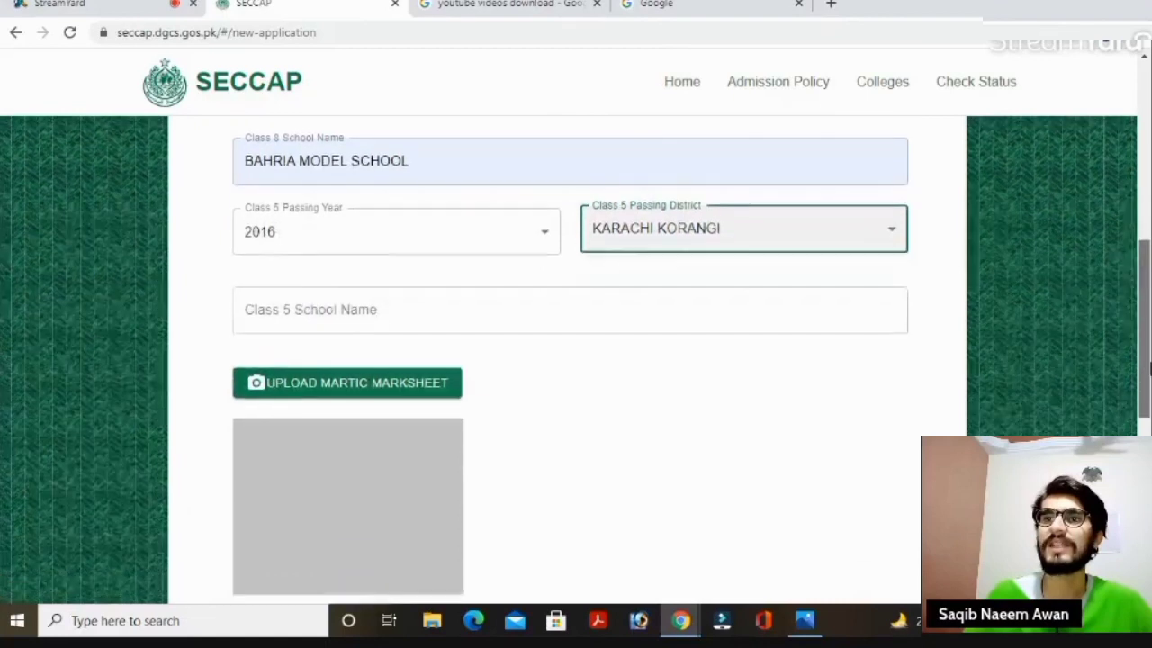
click(358, 312)
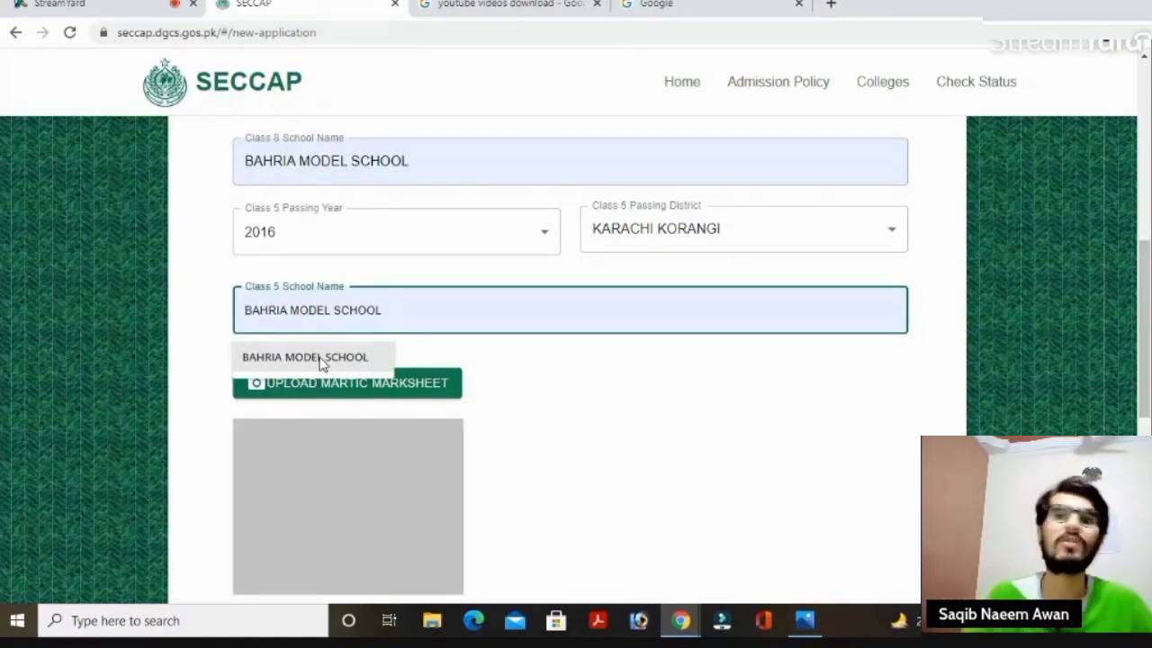
click(322, 358)
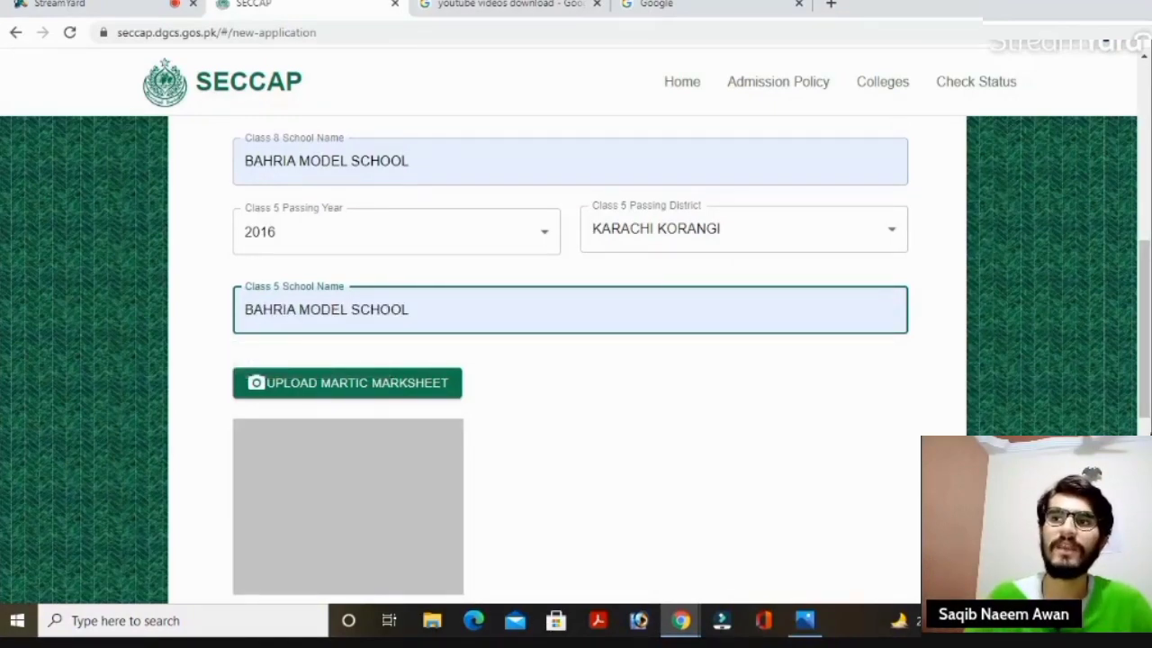
scroll(1149, 331, up, 1)
scroll(1150, 331, up, 3)
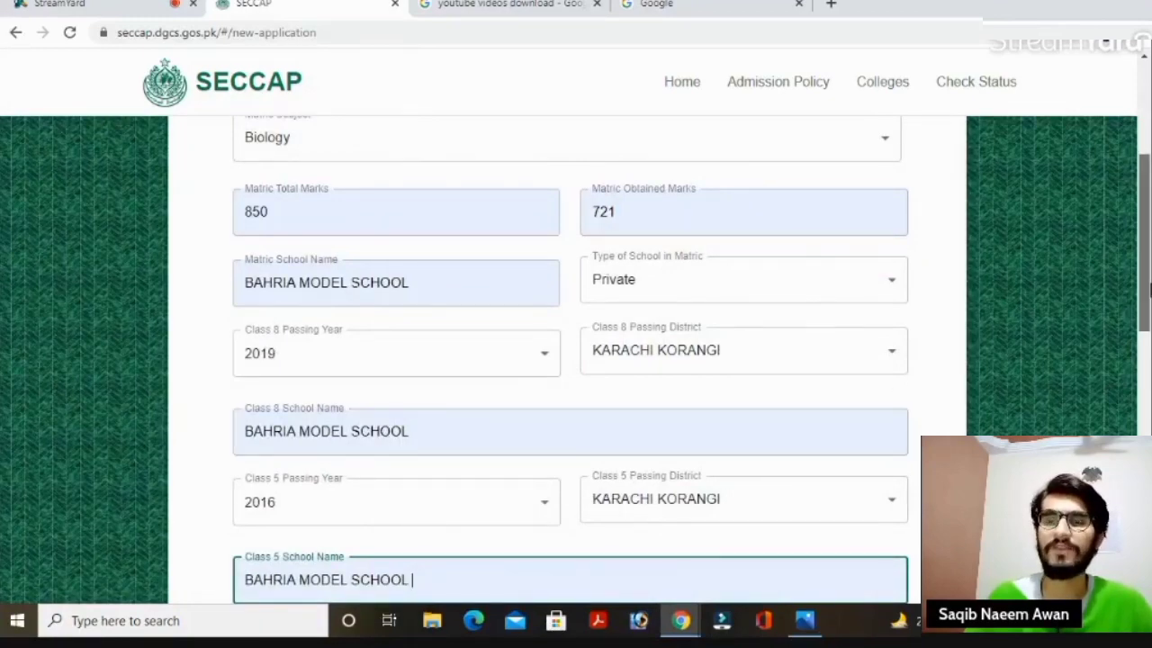
scroll(548, 334, down, 2)
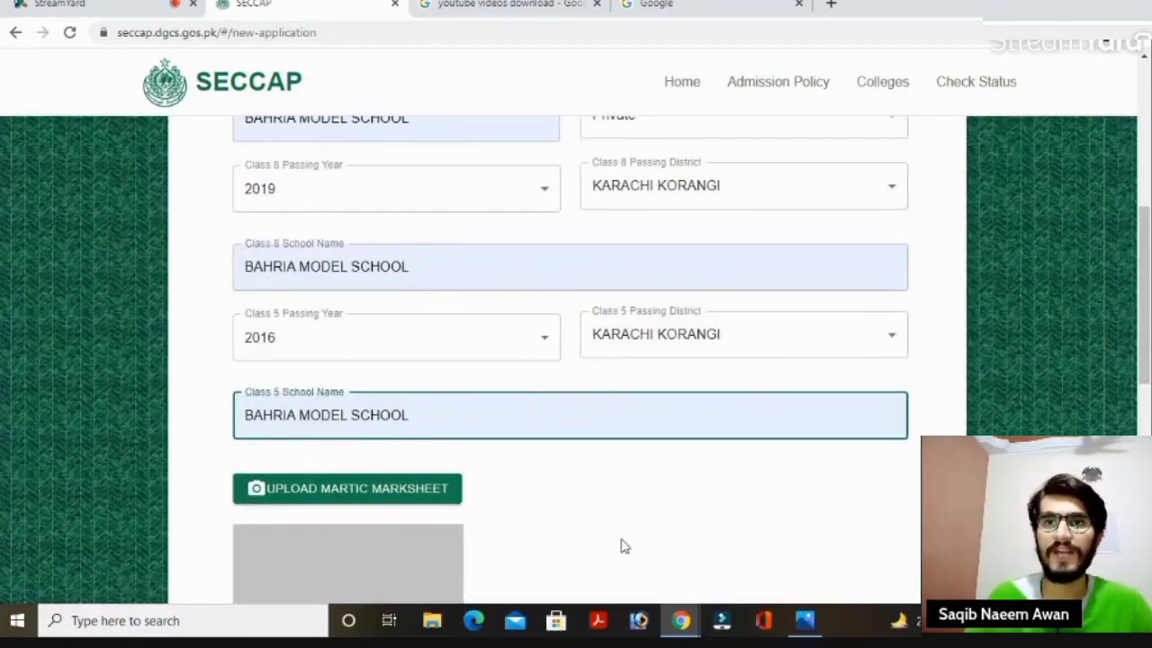
scroll(1147, 364, down, 3)
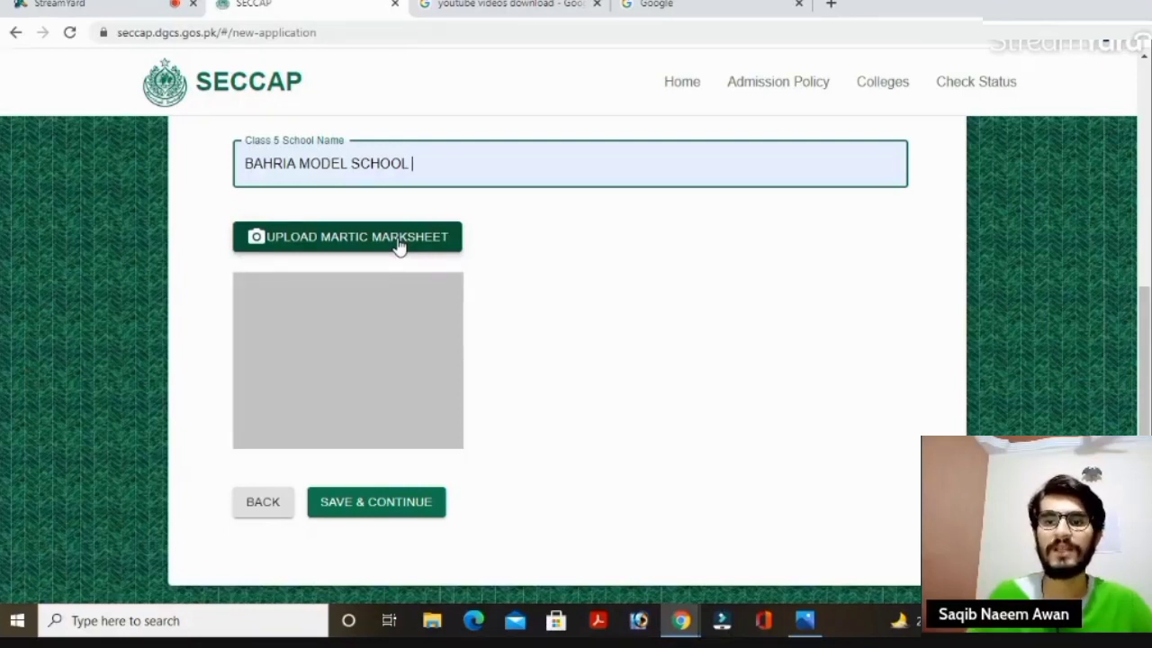
Upload image file 1 as the matric marksheet and save the educational details.
click(400, 239)
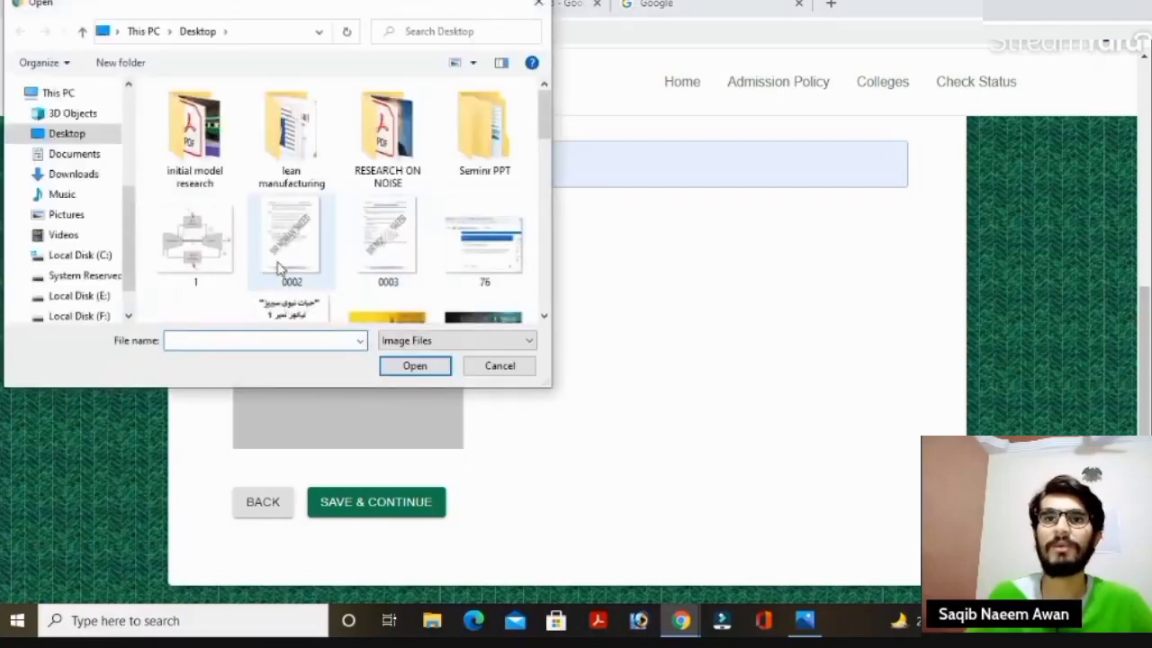
double_click(231, 249)
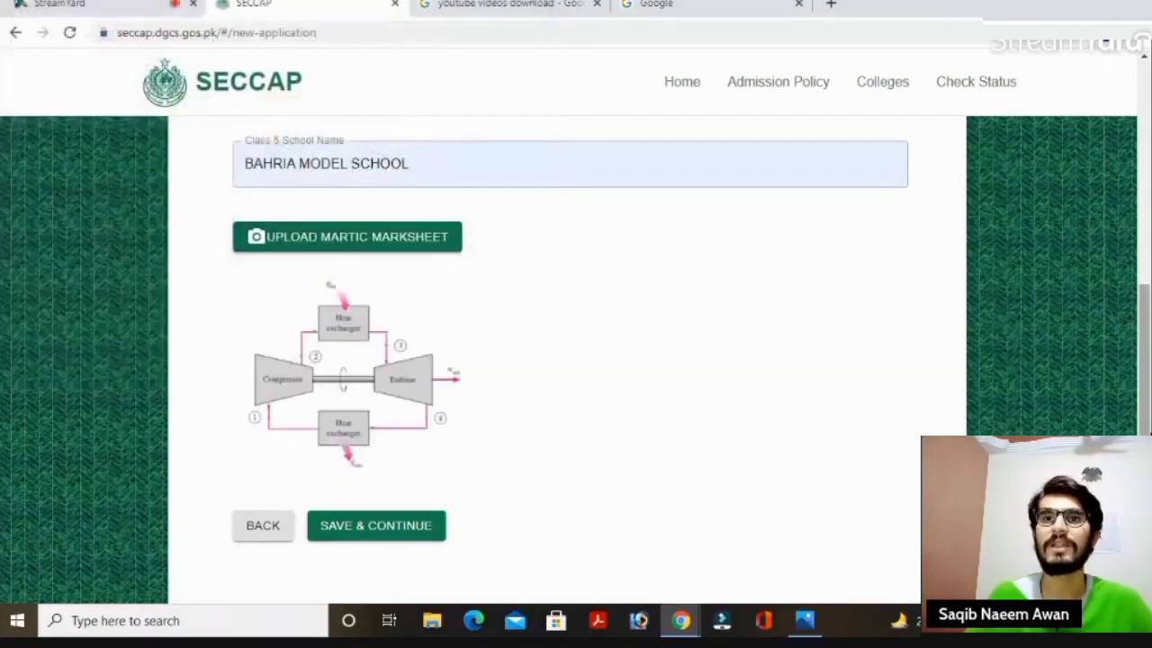
scroll(578, 252, down, 1)
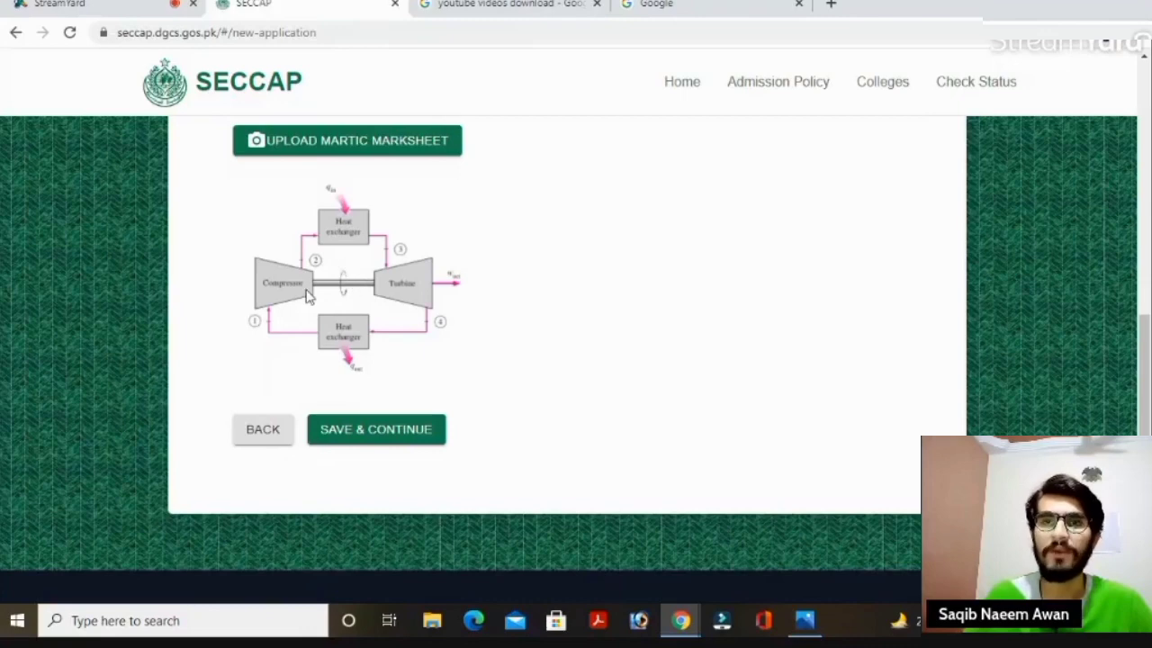
click(349, 434)
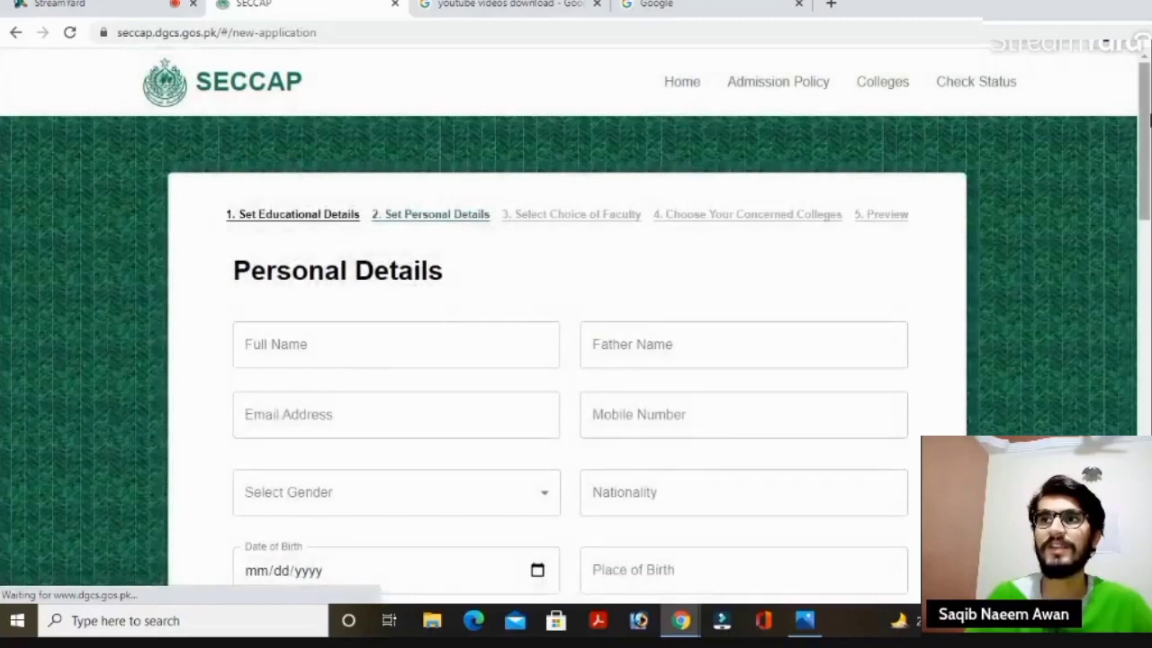
Fill the applicant's full name, father's name, e-mail and mobile number from saved suggestions.
drag(1148, 117, 1148, 187)
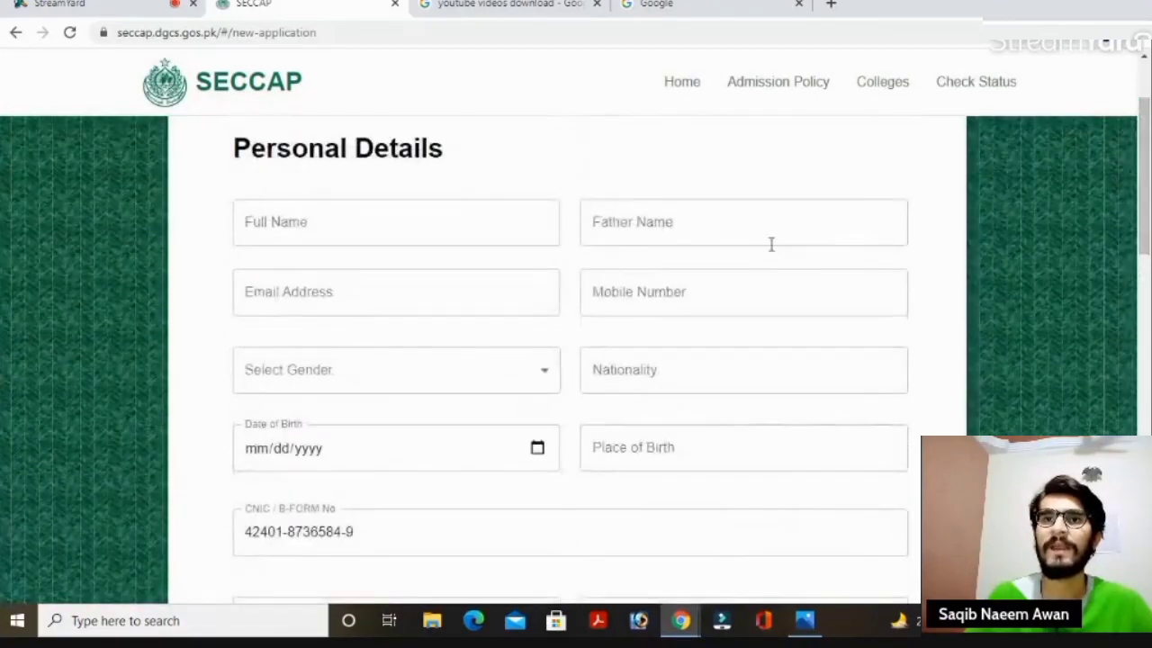
click(469, 227)
click(369, 268)
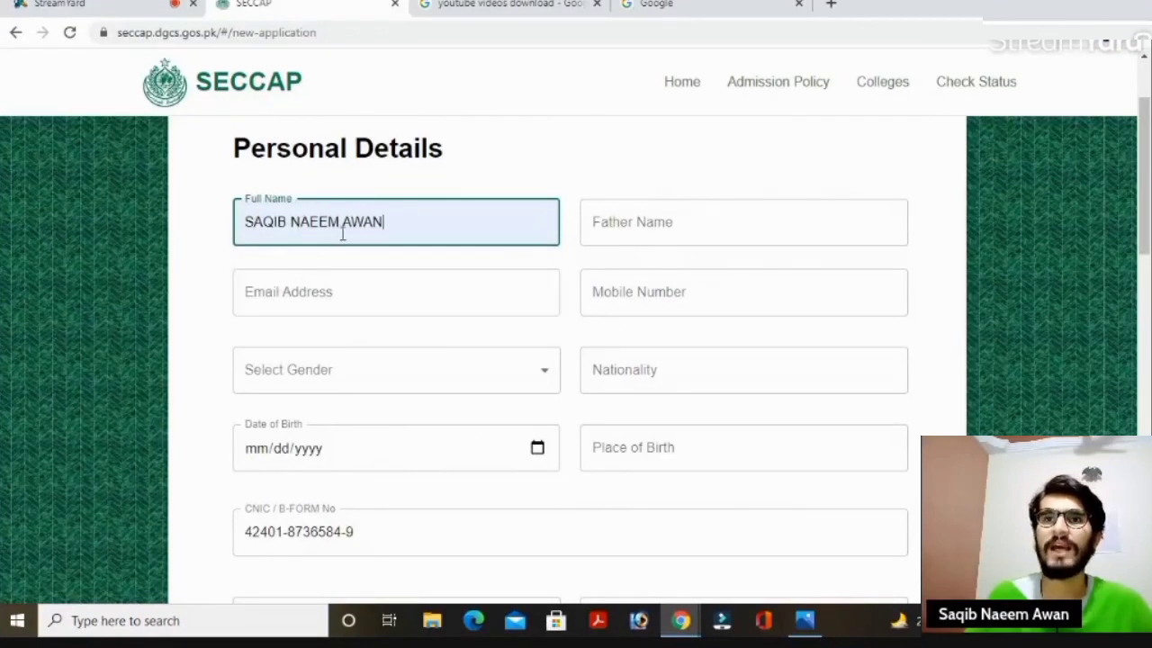
click(617, 232)
click(620, 262)
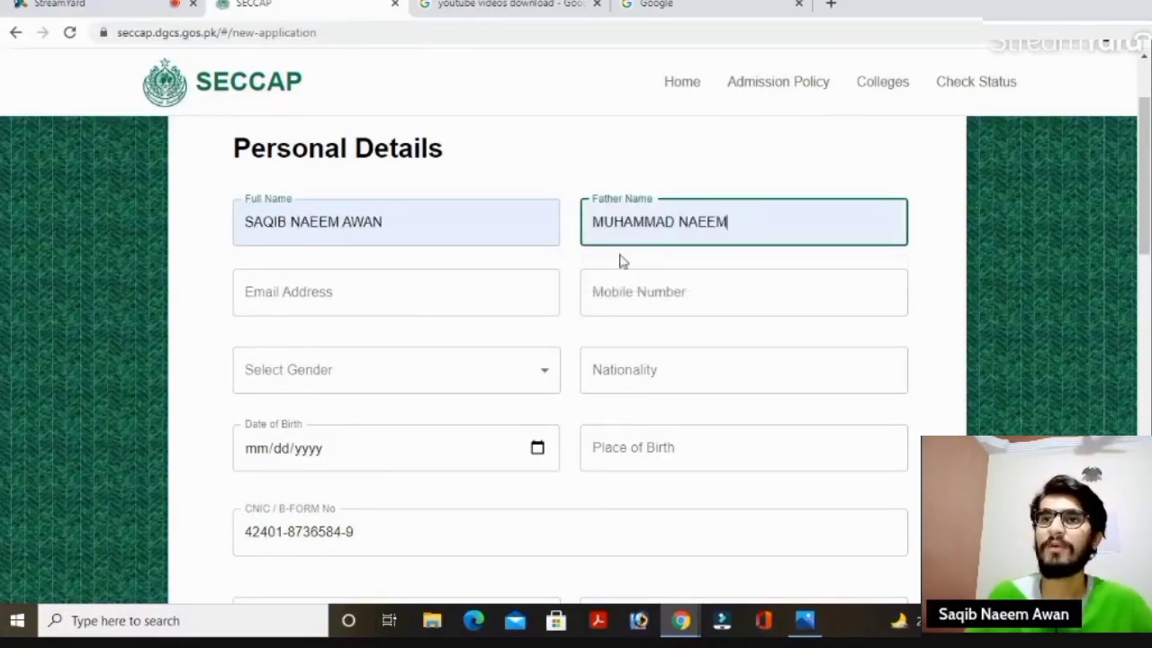
click(433, 307)
click(267, 344)
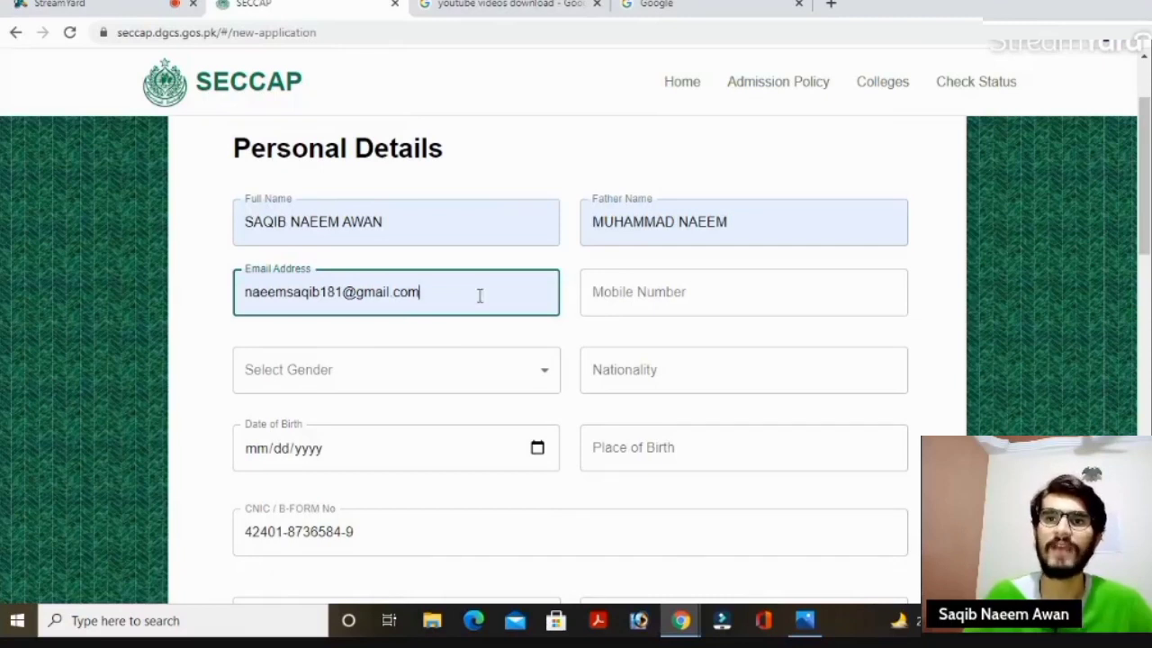
click(586, 291)
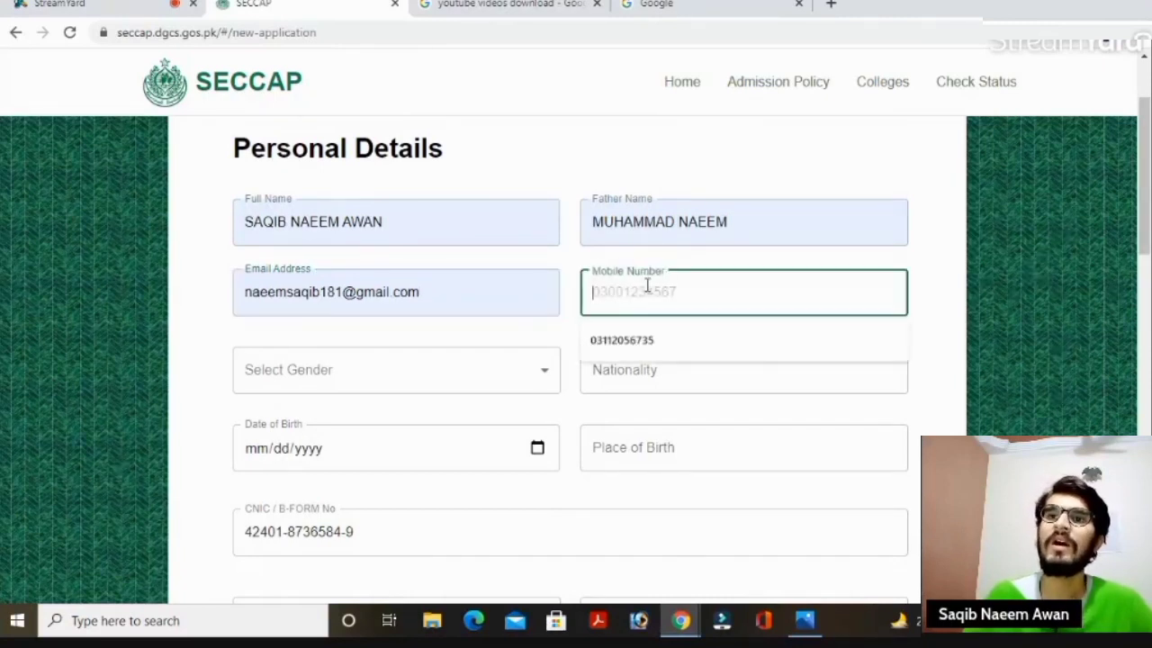
click(655, 338)
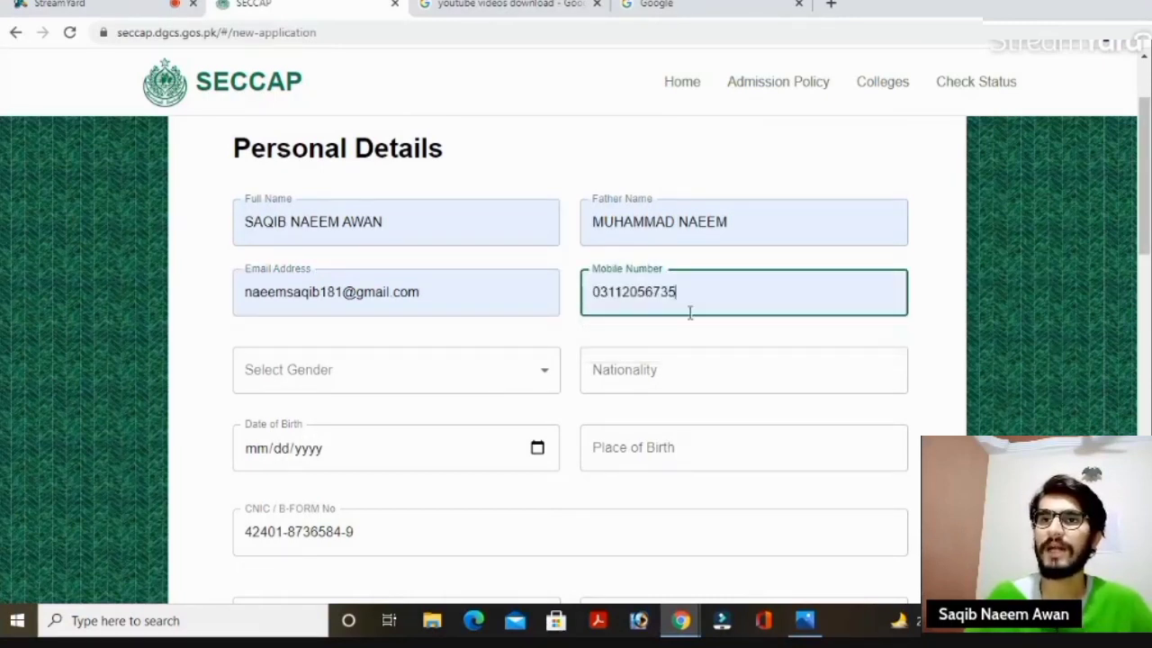
Set the gender to Male and start the Nationality field.
scroll(693, 288, down, 2)
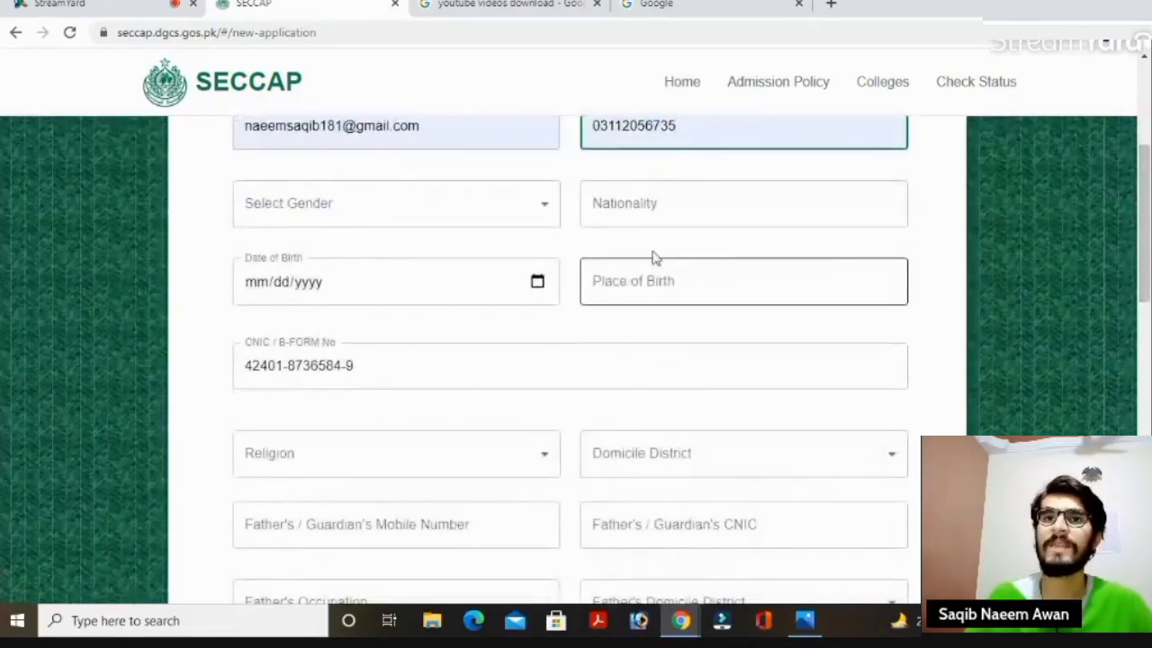
click(505, 220)
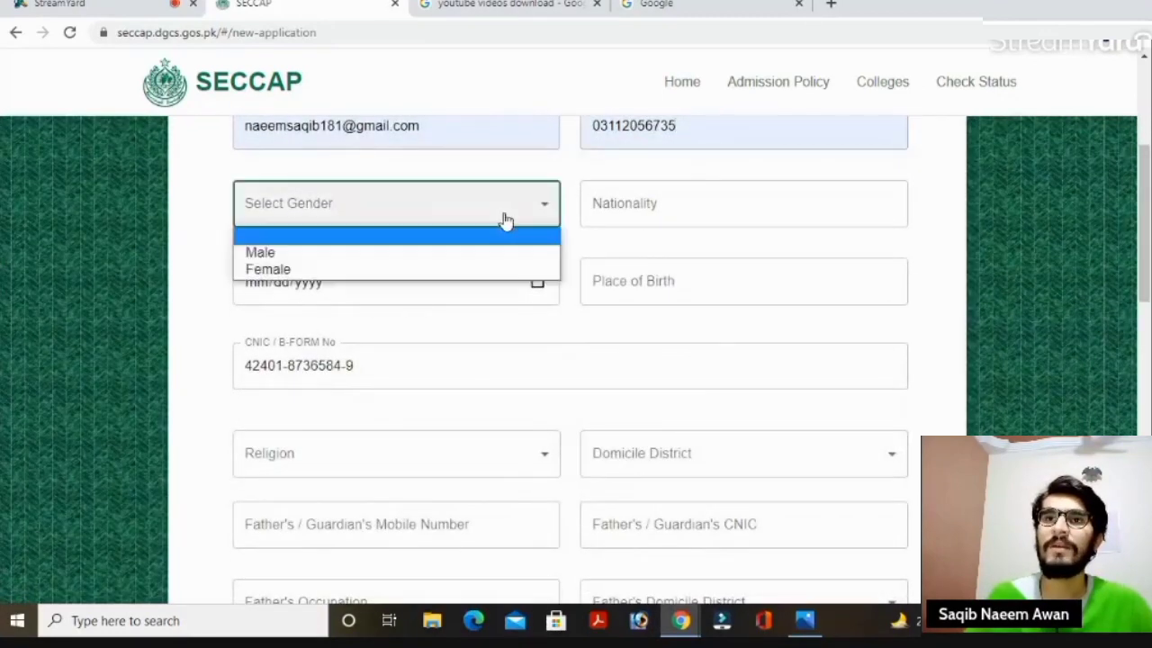
click(323, 255)
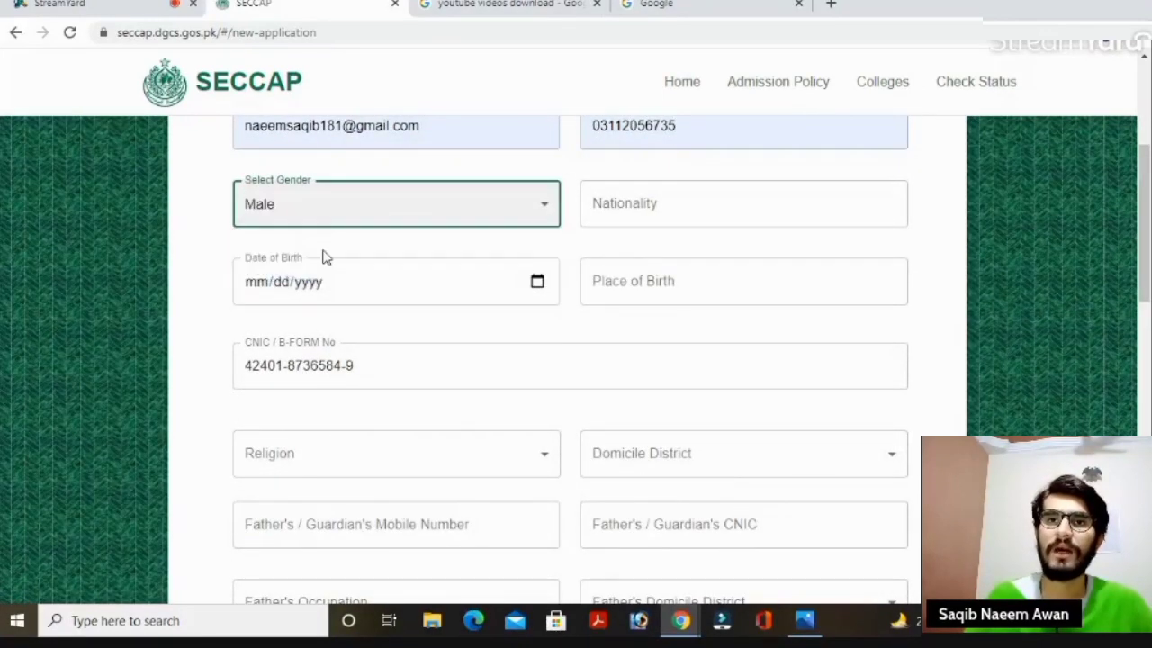
click(708, 210)
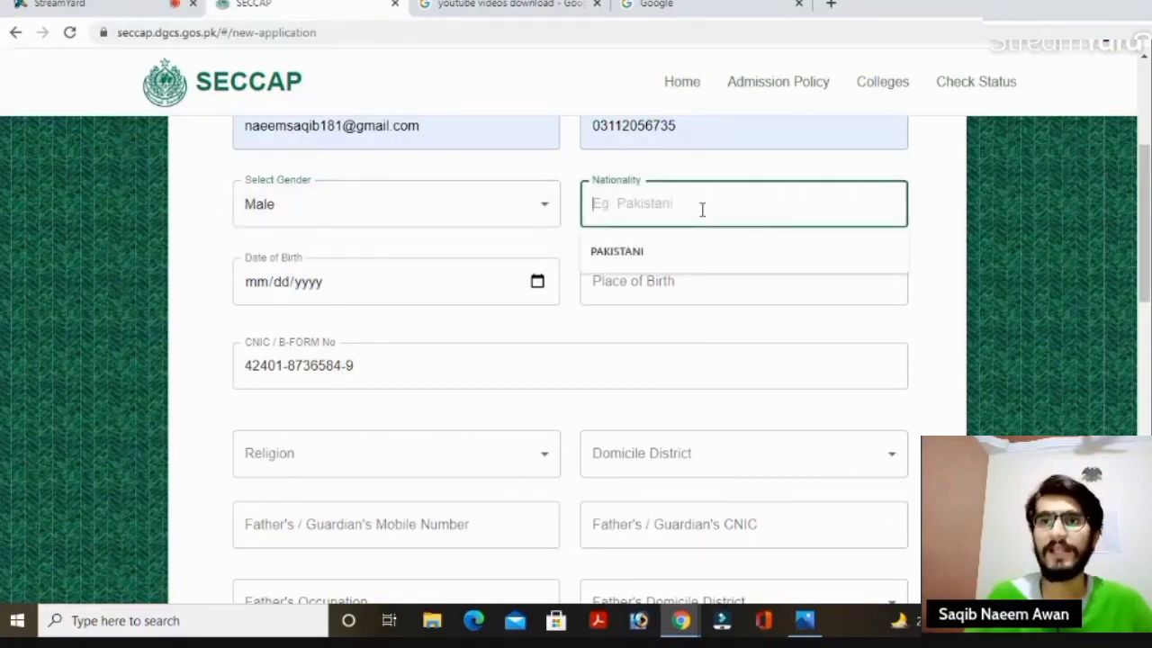
Set nationality to PAKISTANI and date of birth to 7 January 2005 (01/07/2005).
click(656, 252)
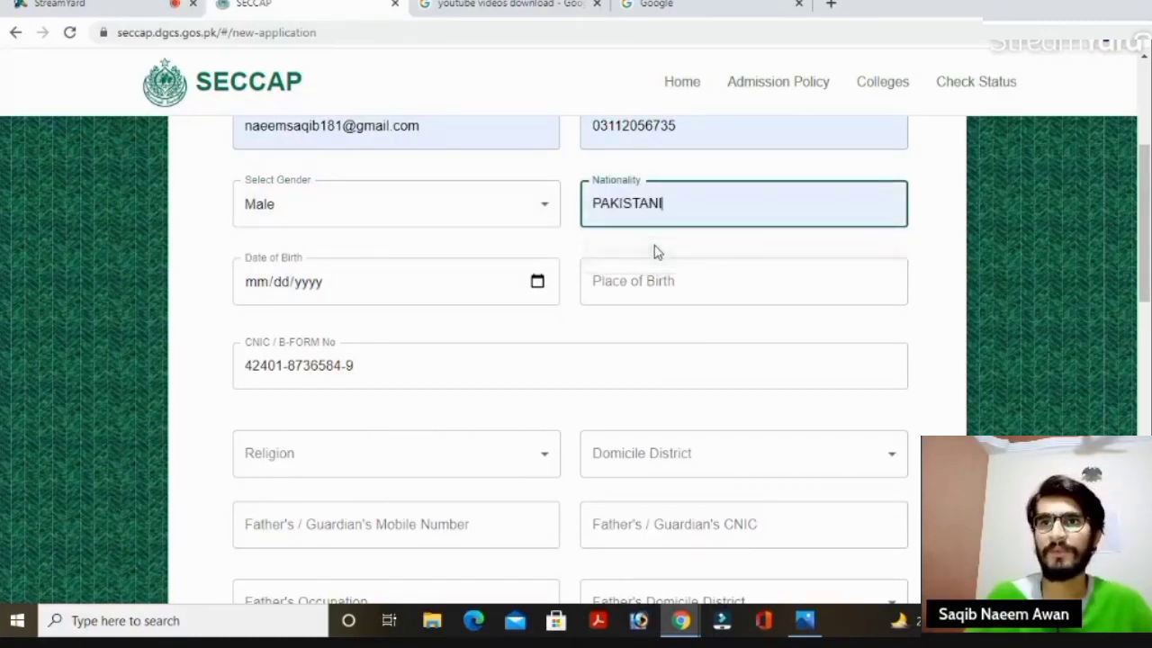
scroll(1150, 256, down, 1)
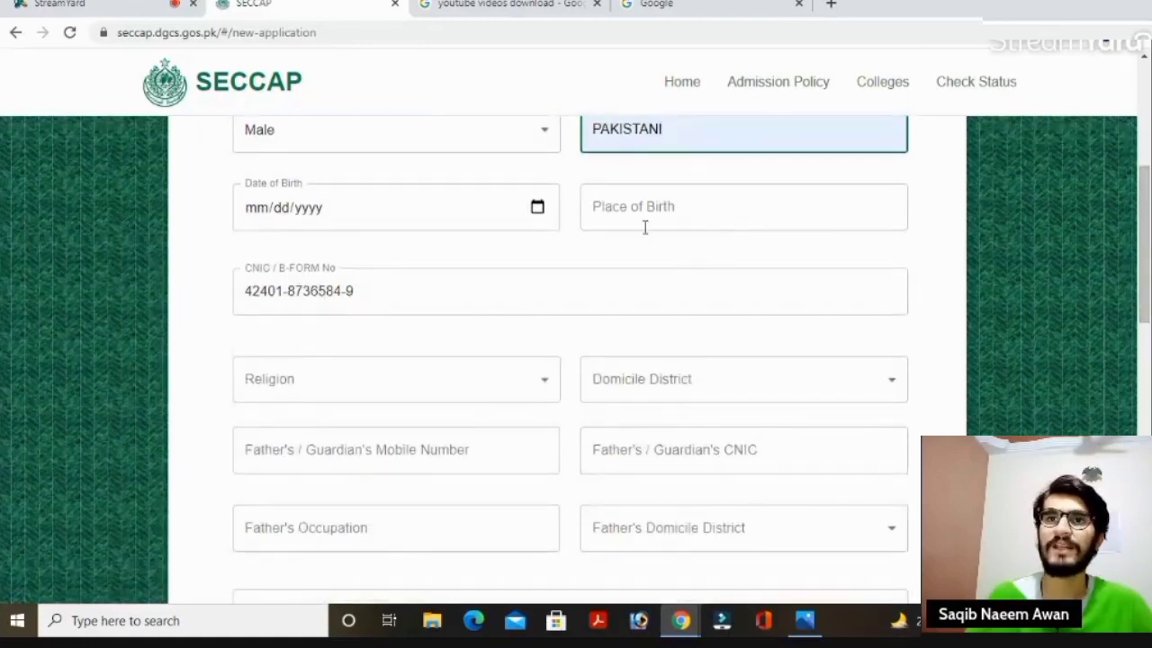
click(537, 208)
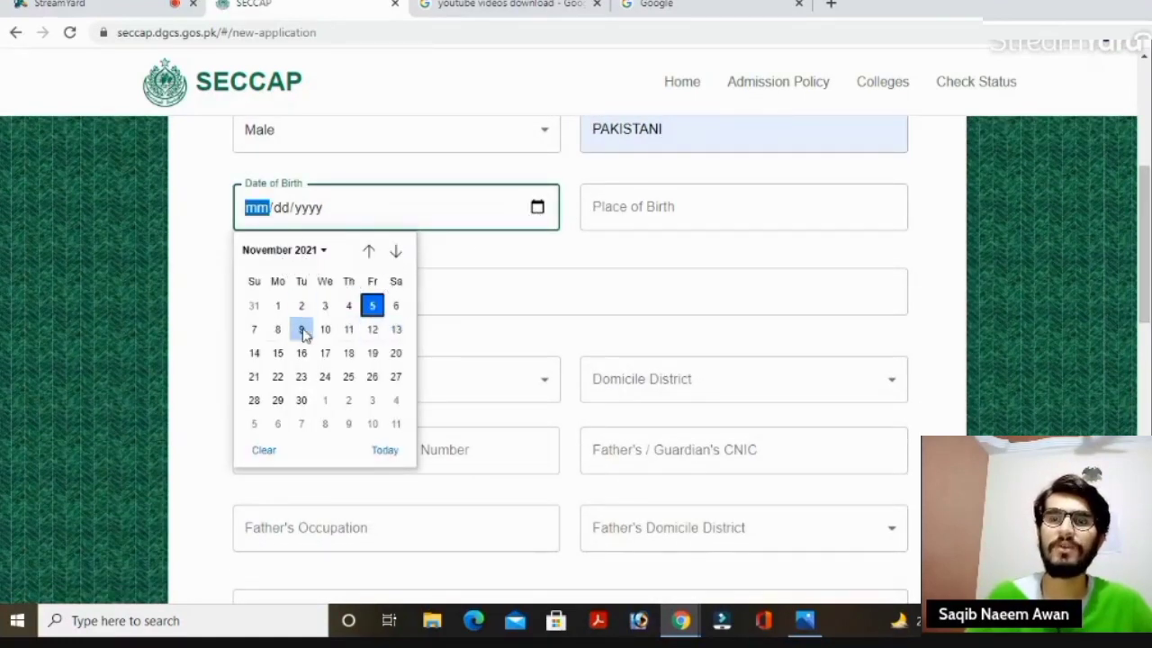
click(320, 254)
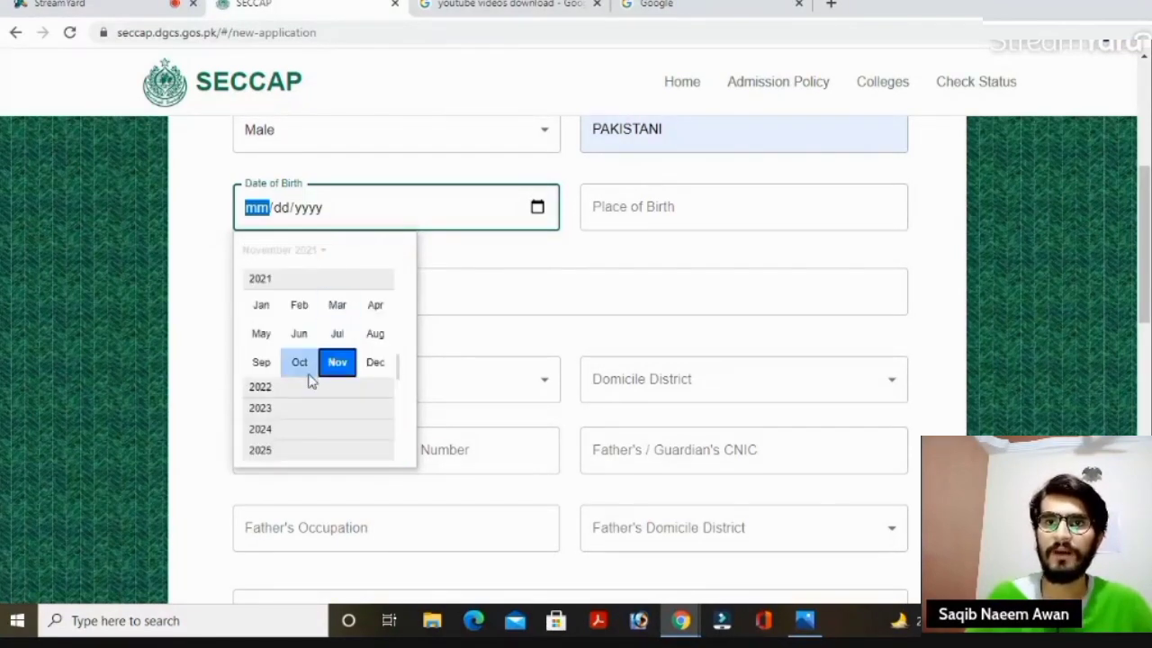
drag(400, 369, 396, 412)
scroll(396, 413, down, 2)
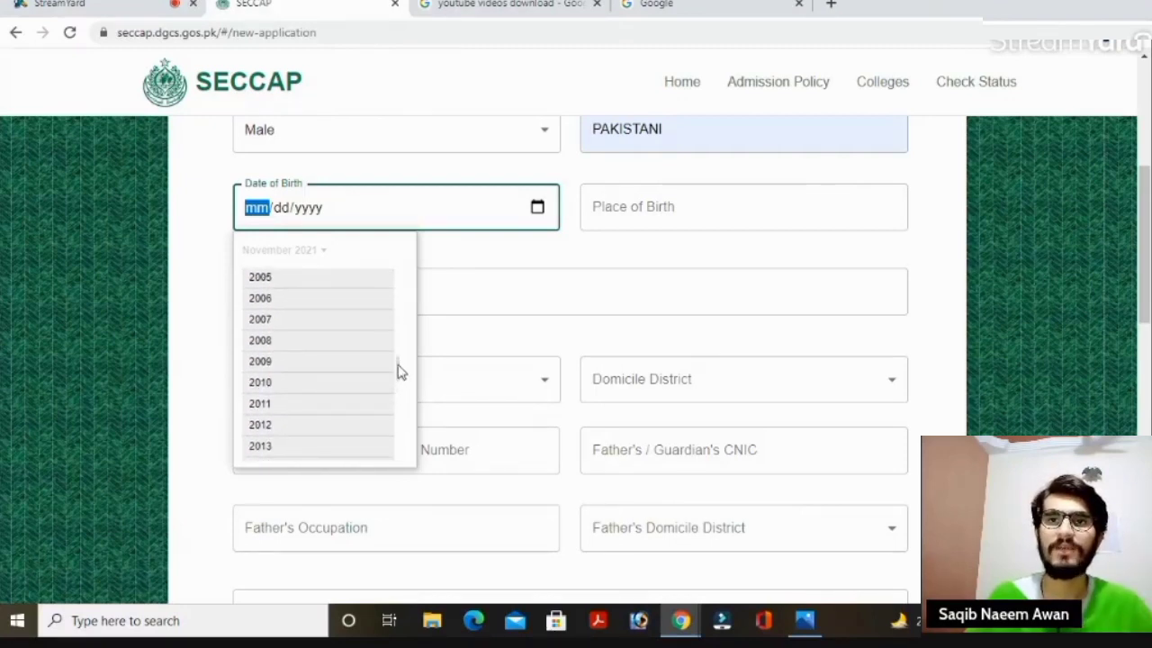
click(268, 281)
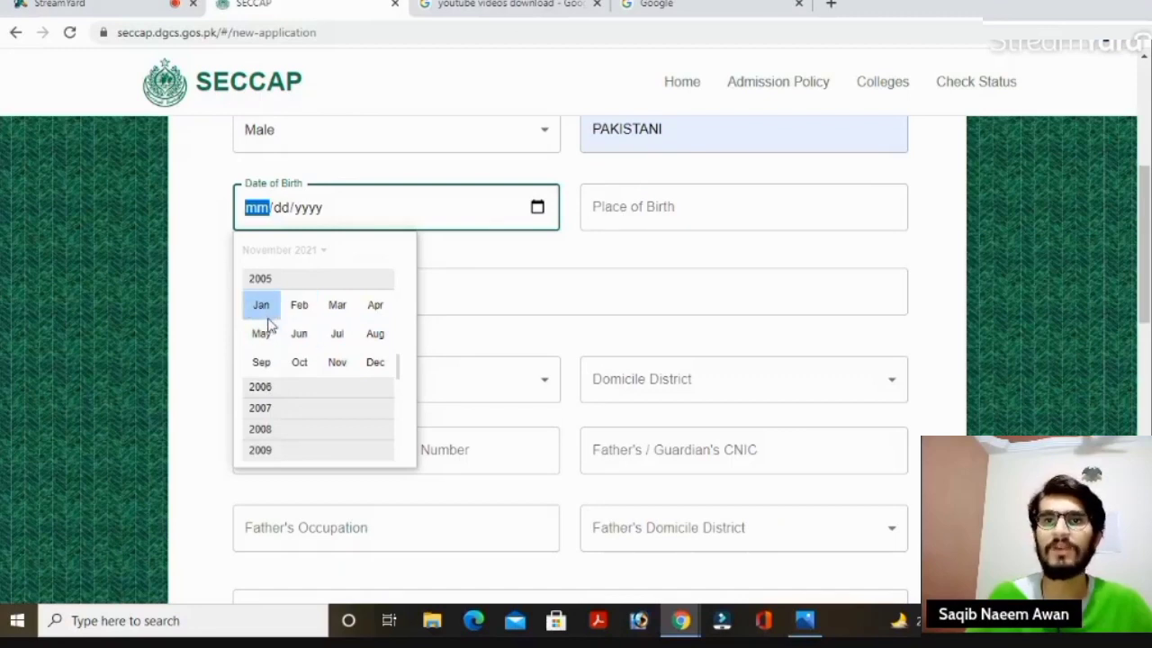
click(263, 304)
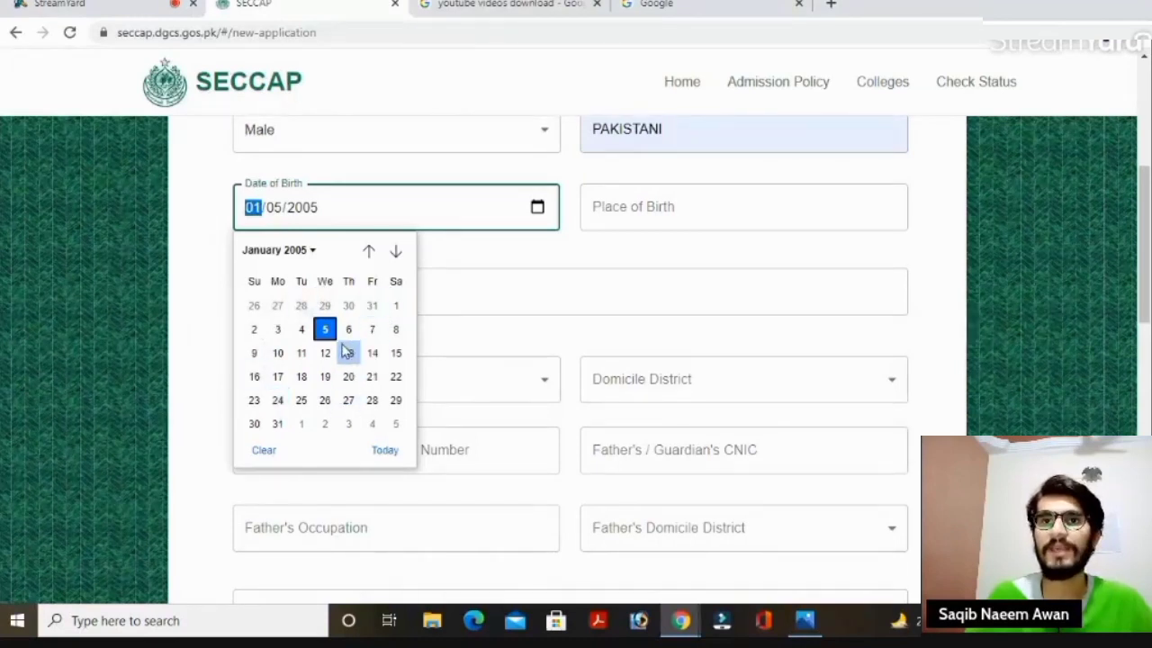
click(371, 329)
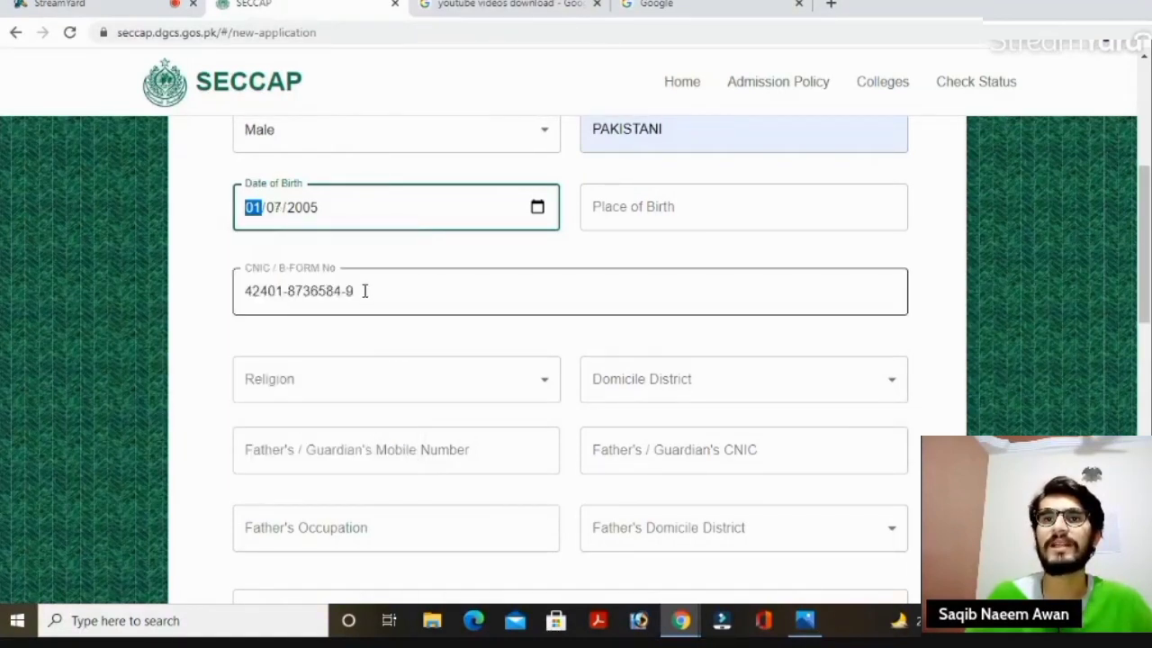
click(671, 225)
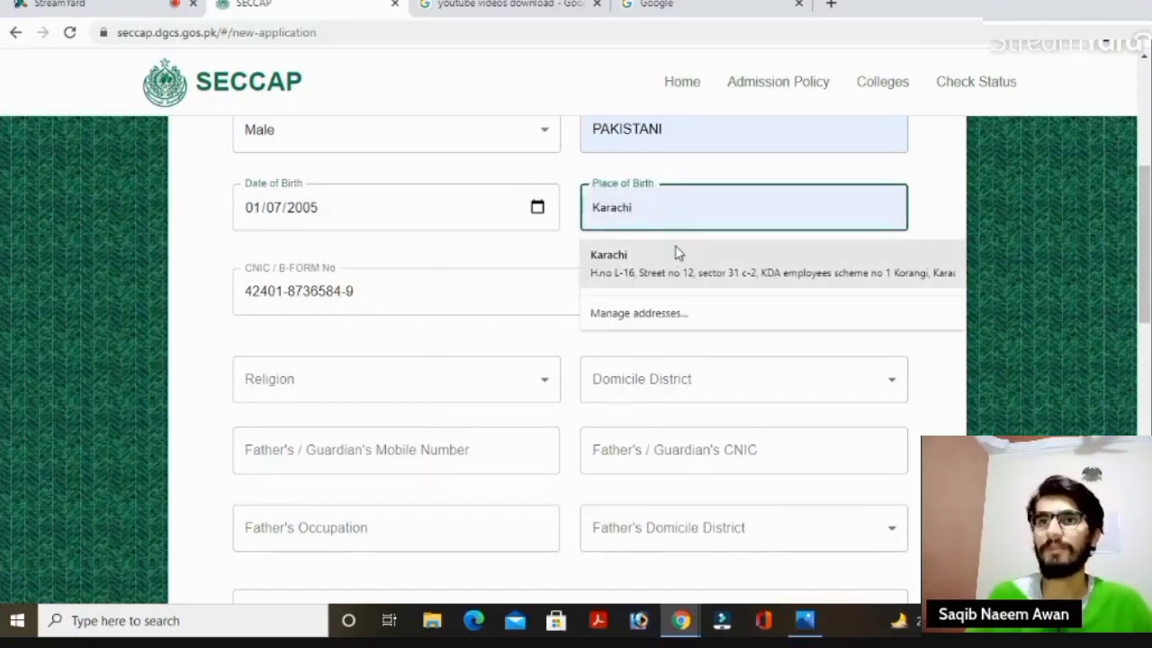
Fill place of birth Karachi, religion Islam and domicile district KARACHI KORANGI.
click(673, 270)
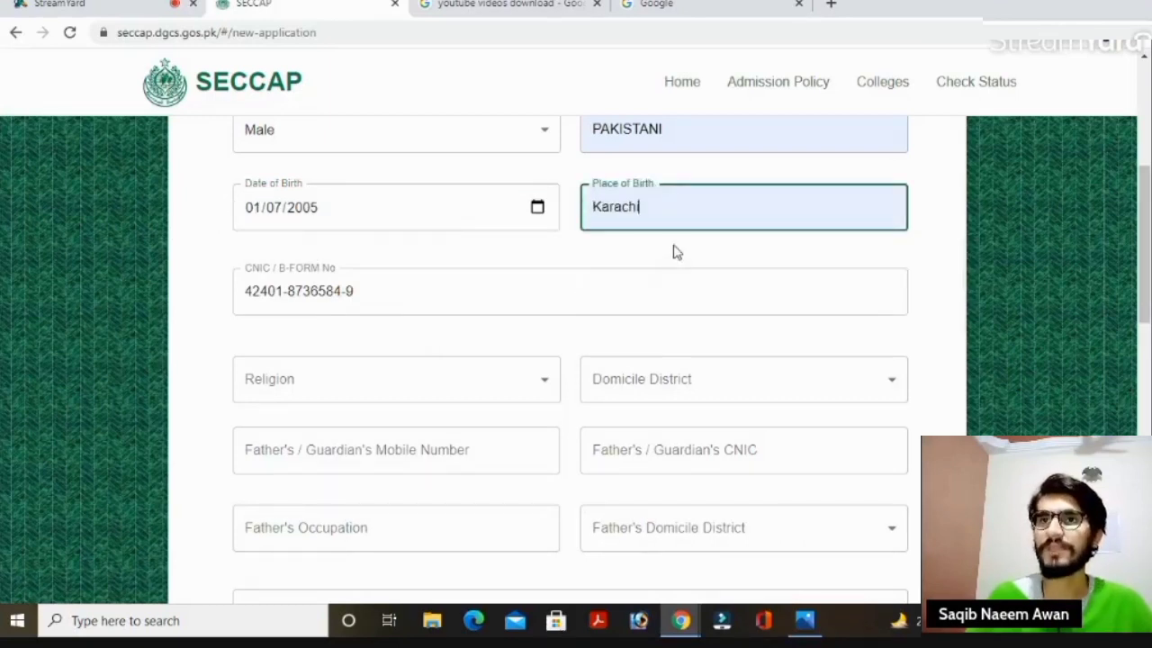
scroll(1149, 234, down, 2)
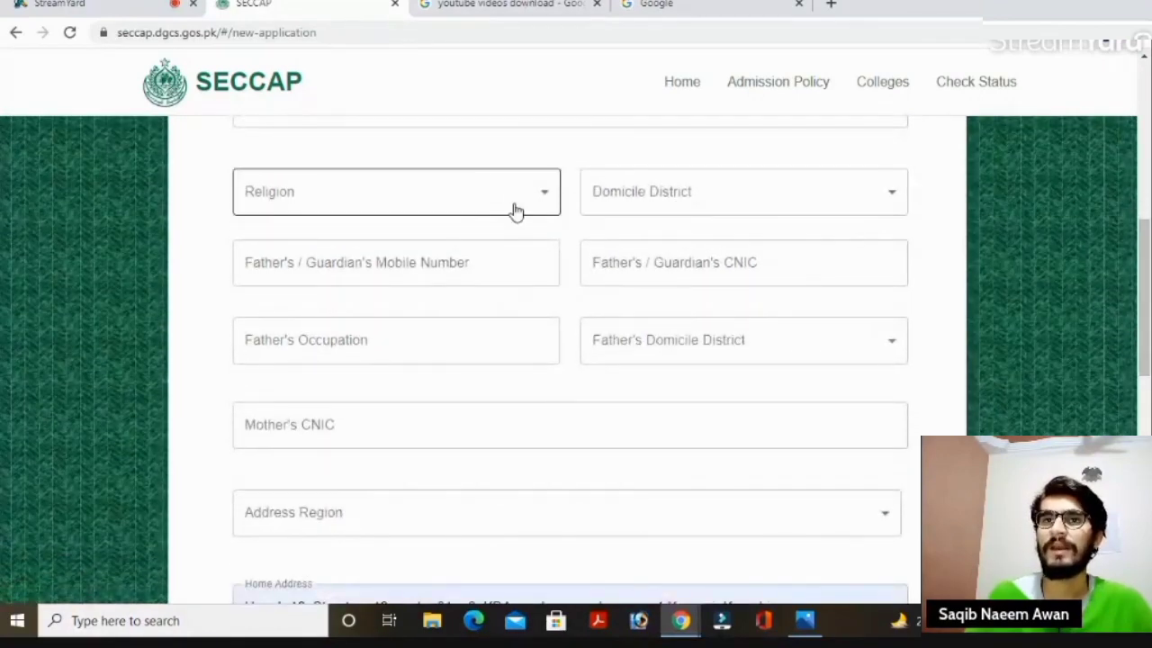
click(508, 206)
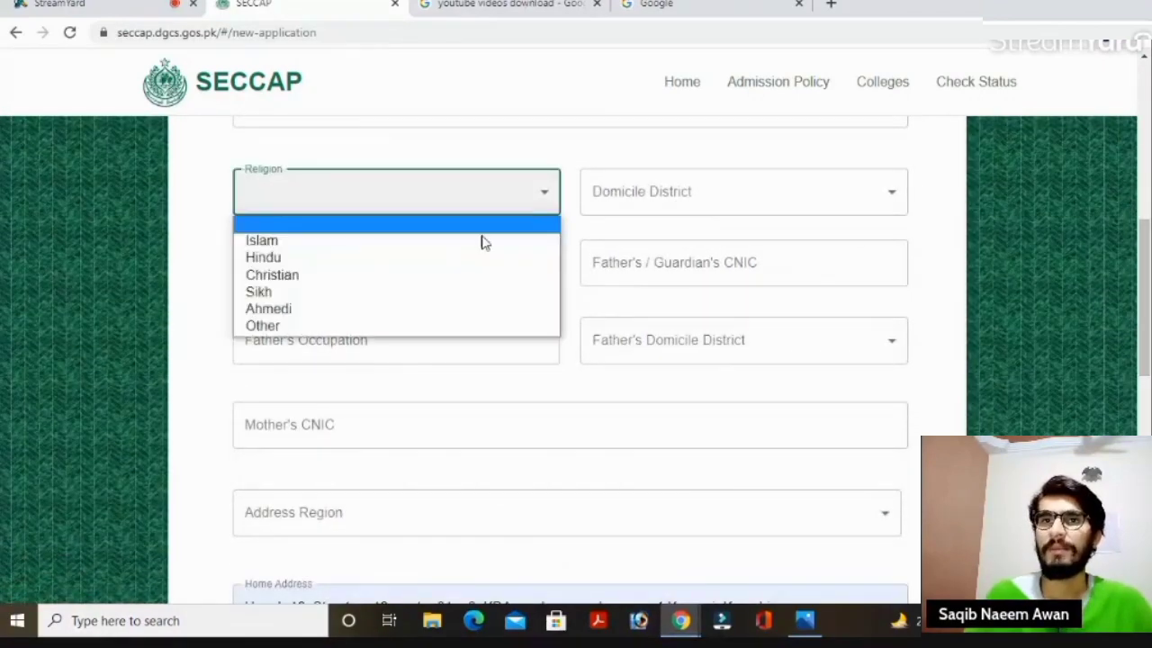
click(402, 248)
click(674, 196)
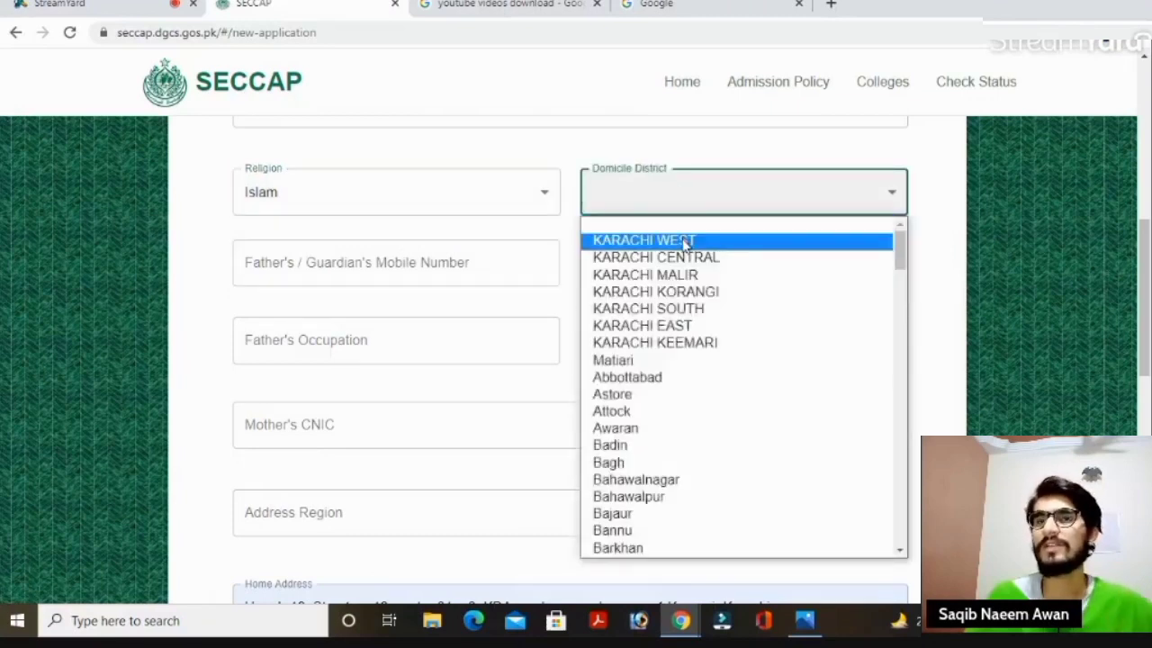
click(698, 297)
Autofill the father's mobile number and CNIC, and set his occupation to GOVERNMENT EMPLOYEE.
scroll(1148, 342, down, 1)
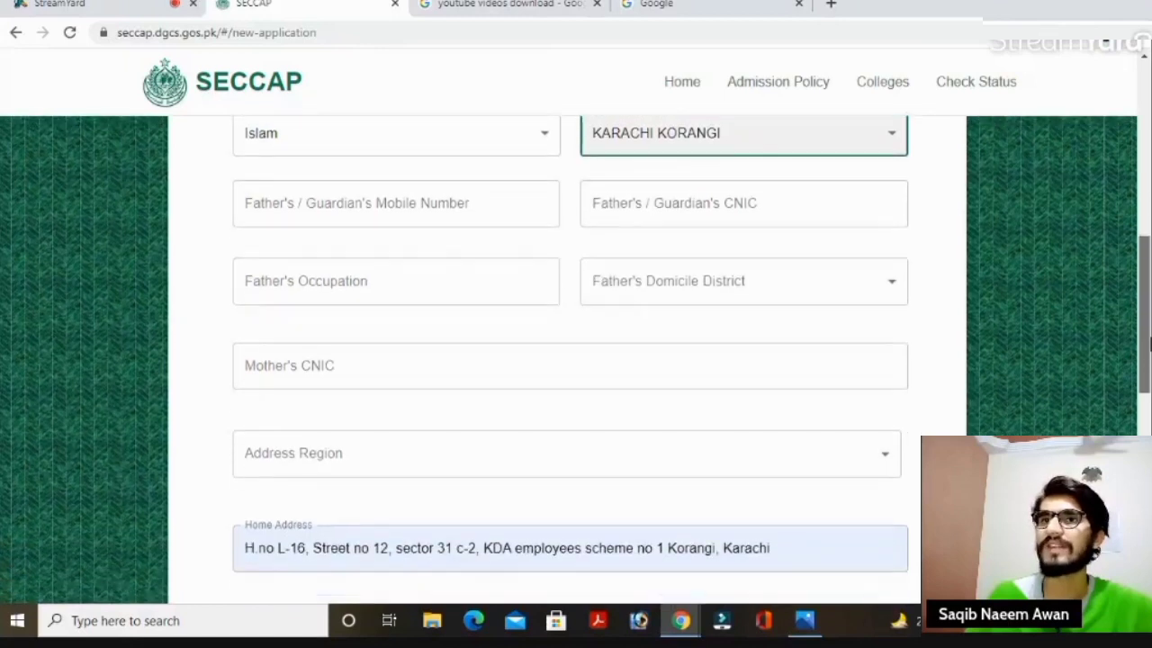
click(447, 204)
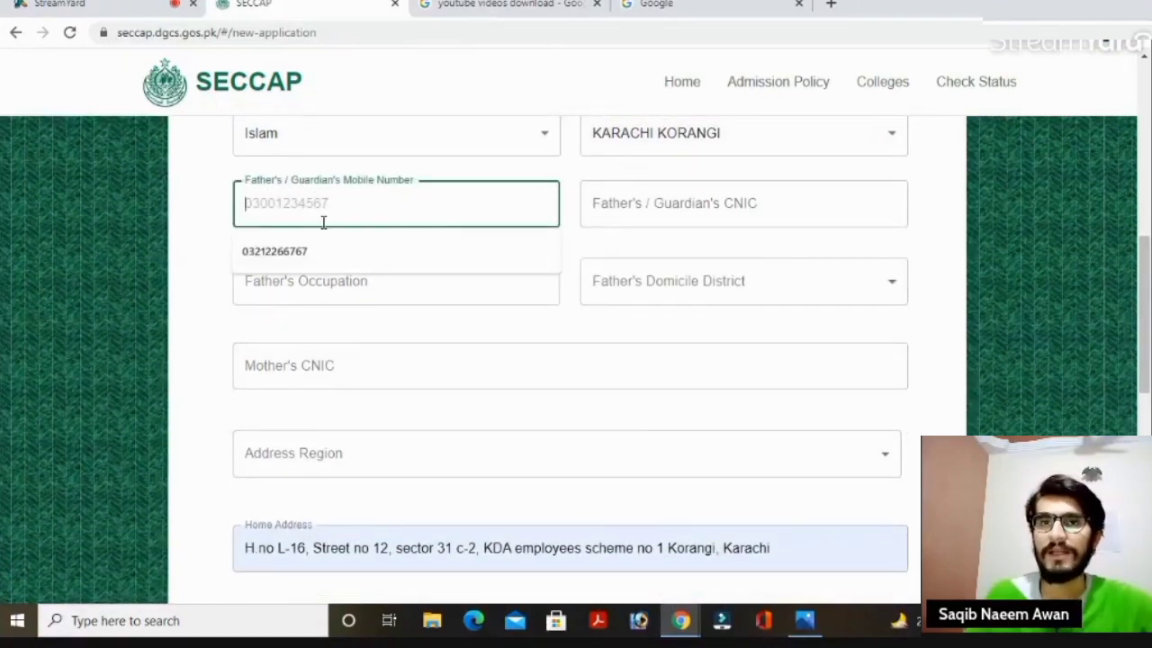
click(306, 255)
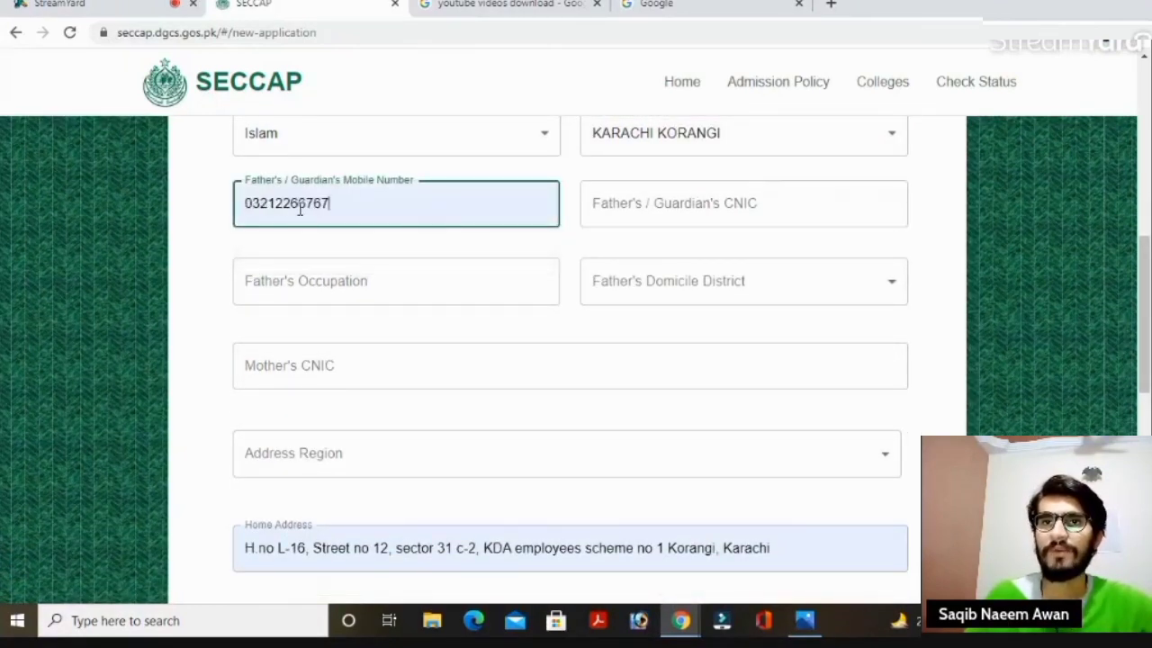
click(695, 204)
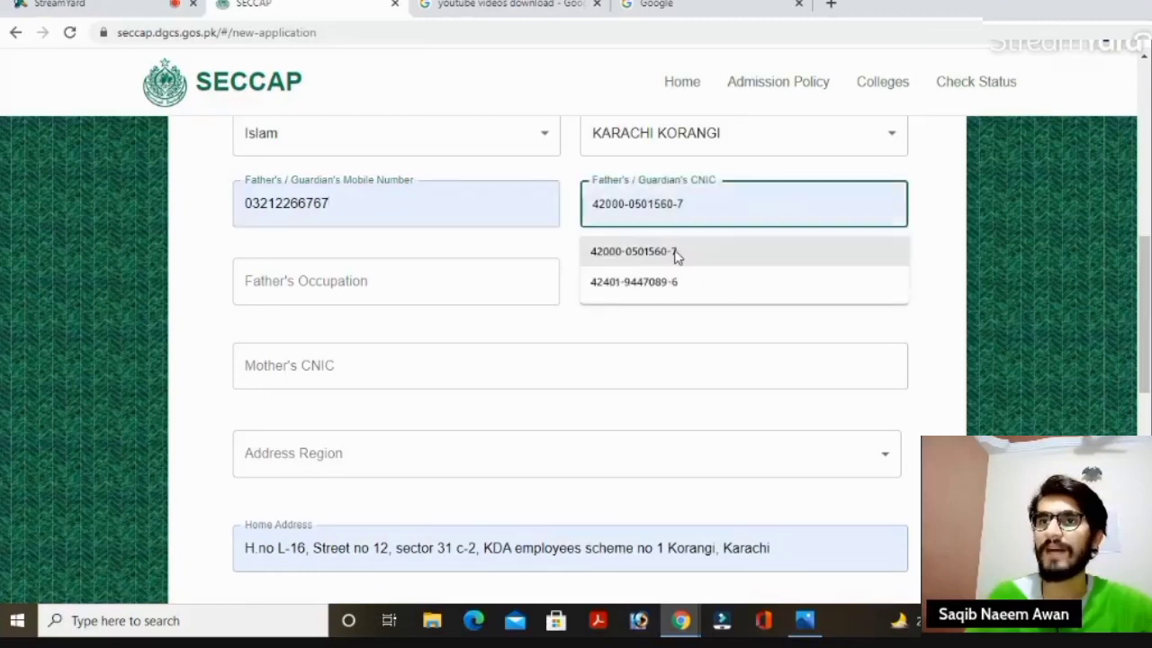
click(677, 255)
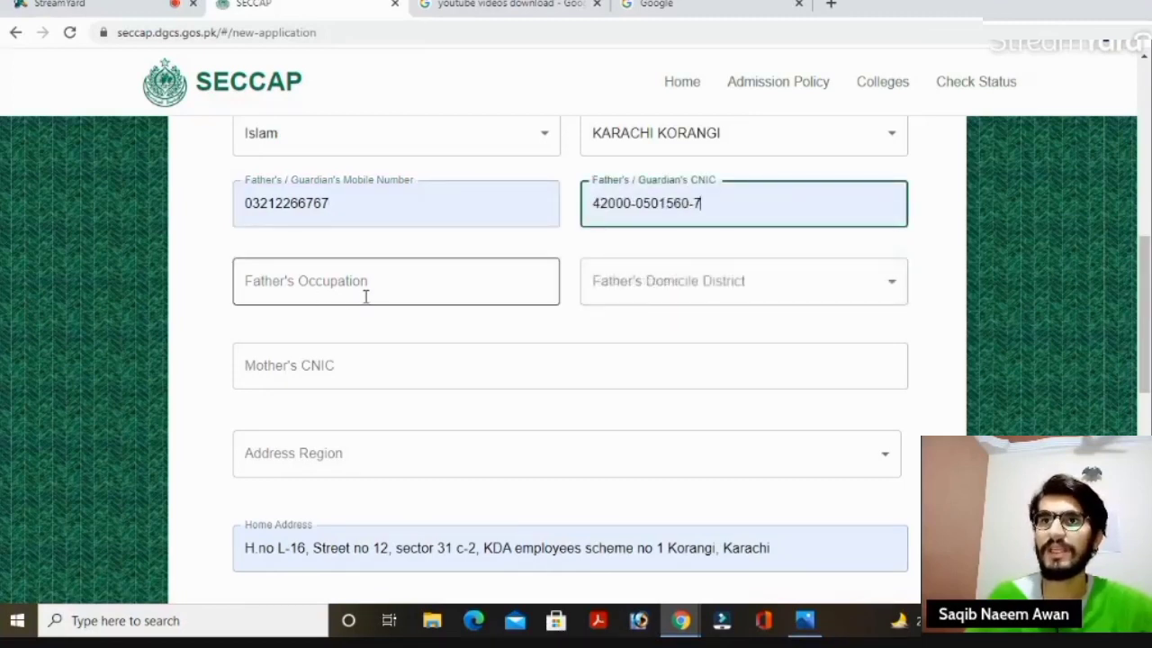
click(459, 281)
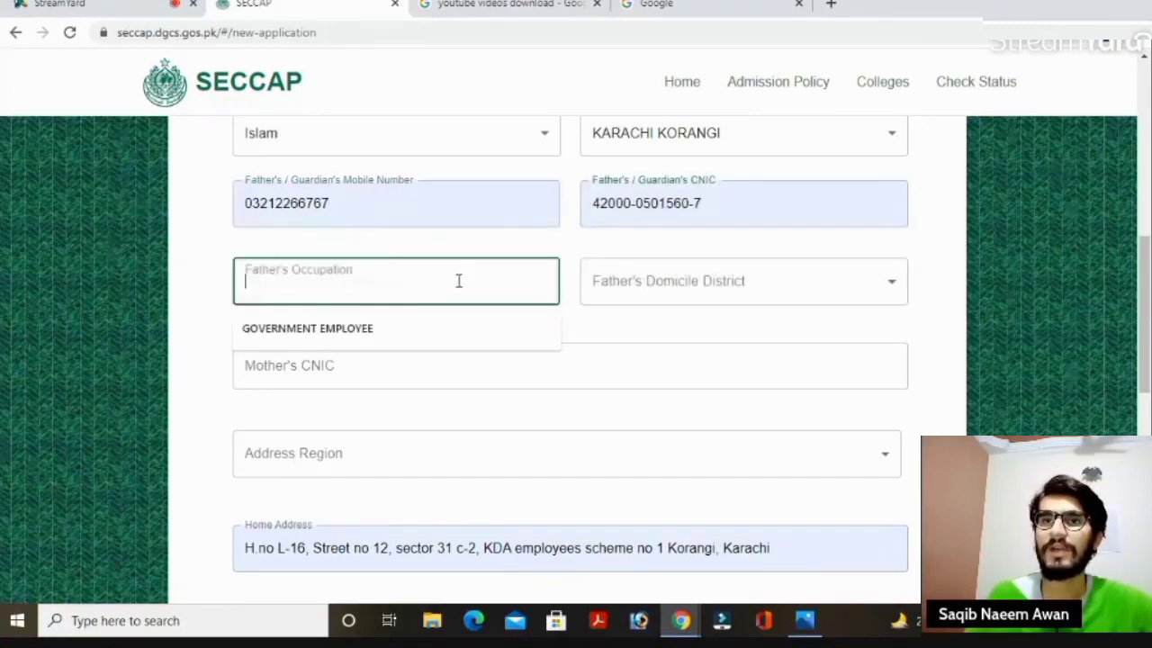
click(369, 330)
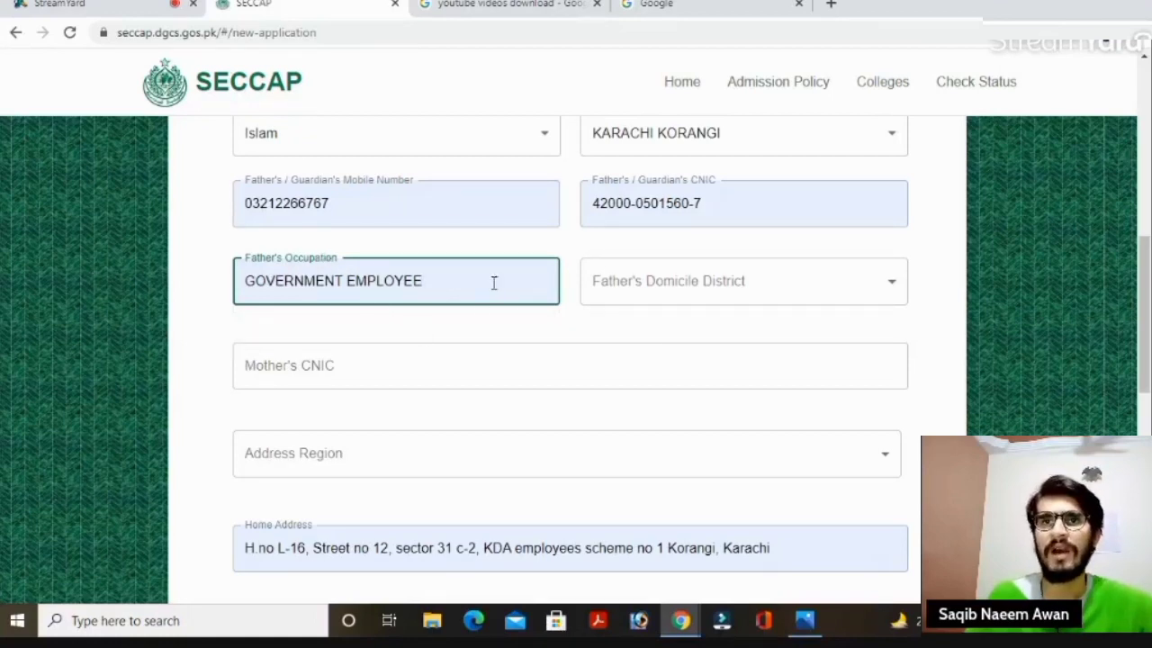
Set the father's domicile district to KARACHI KORANGI and enter the mother's CNIC number.
click(673, 289)
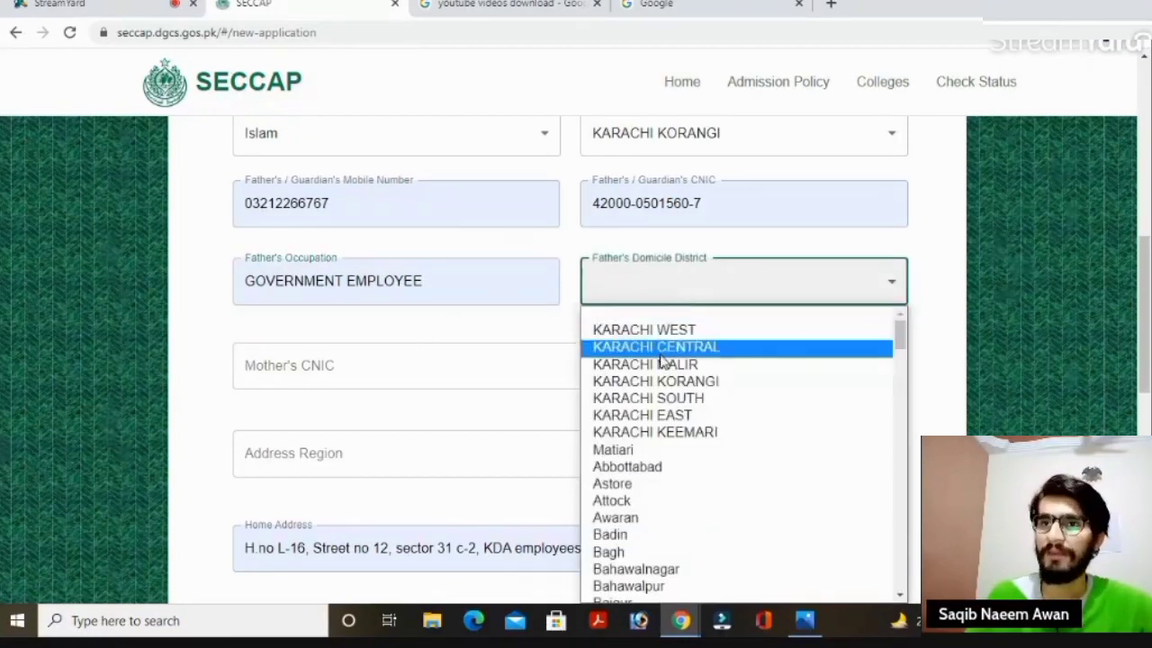
click(671, 381)
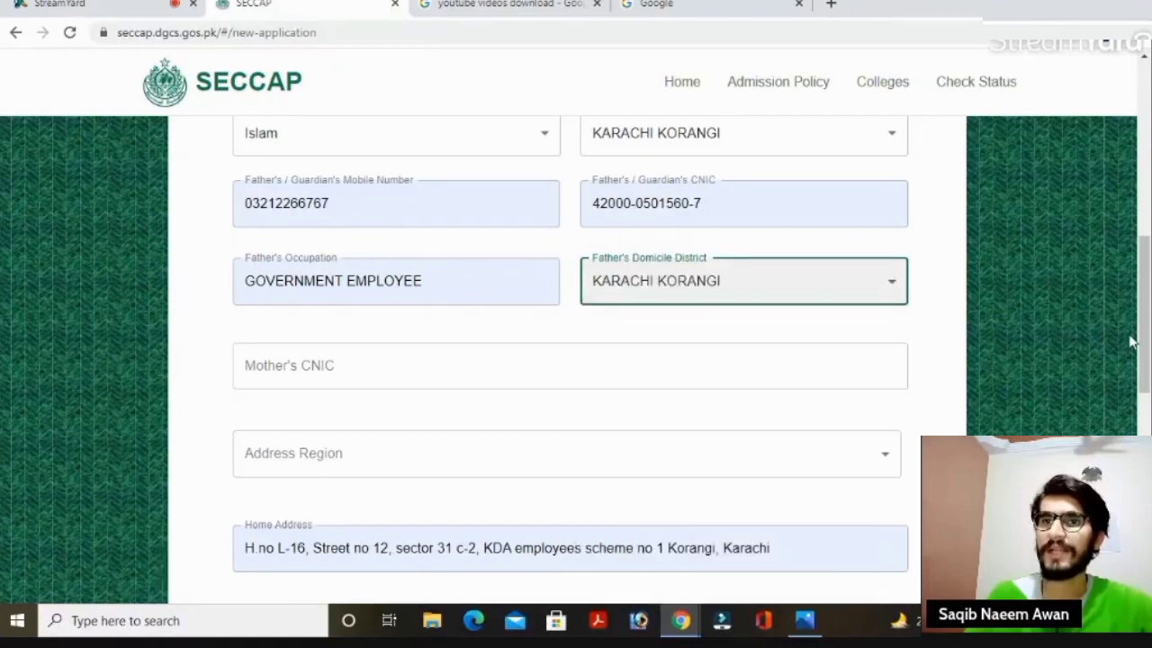
click(724, 360)
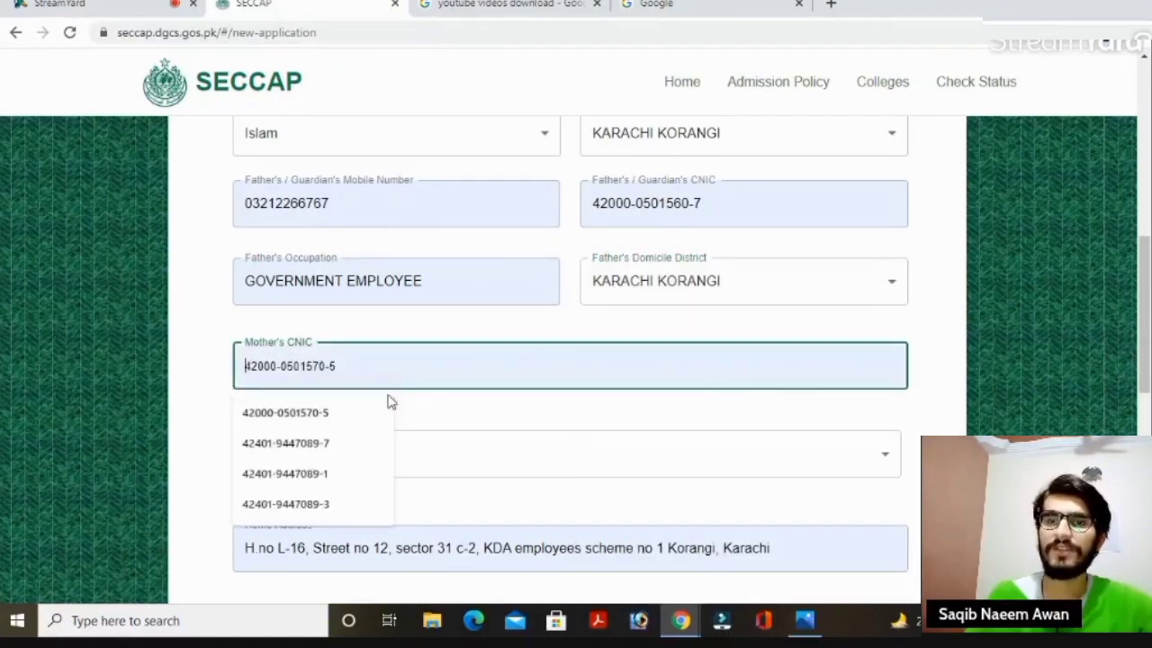
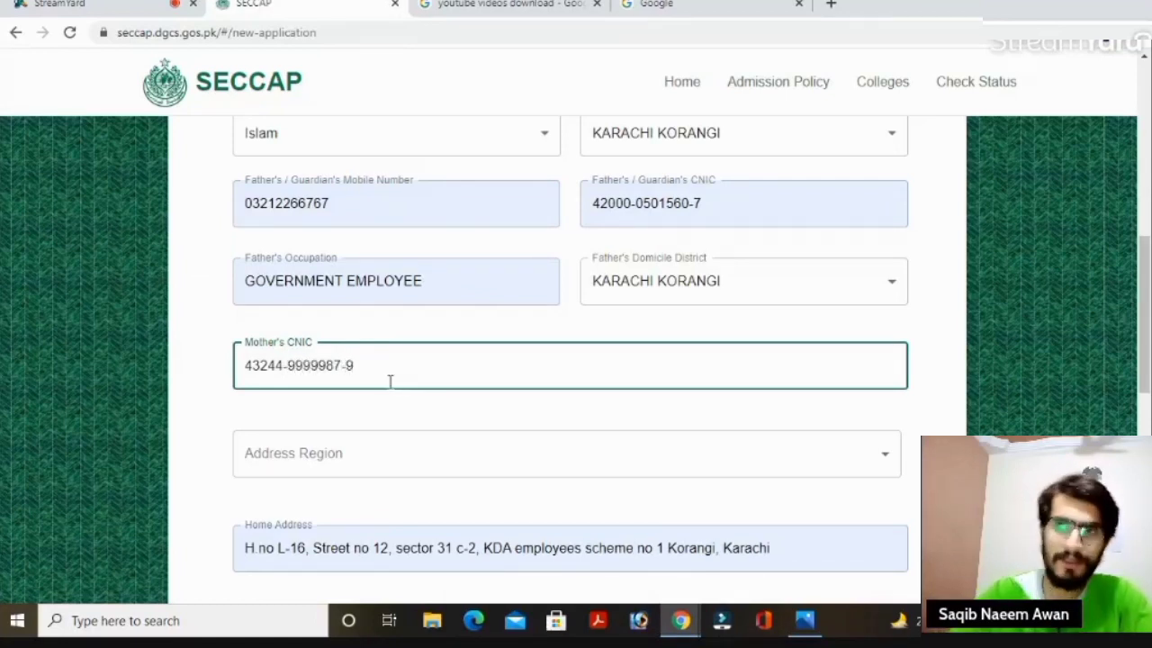
scroll(1146, 324, down, 2)
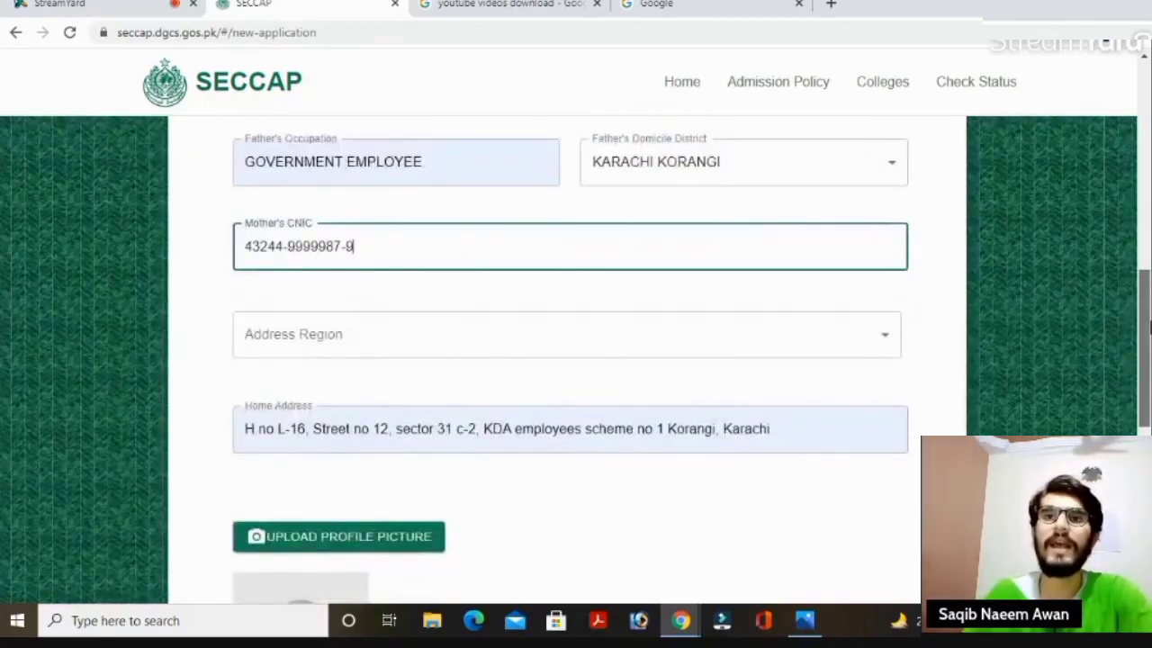
Set the address region to KARACHI.
scroll(967, 306, down, 1)
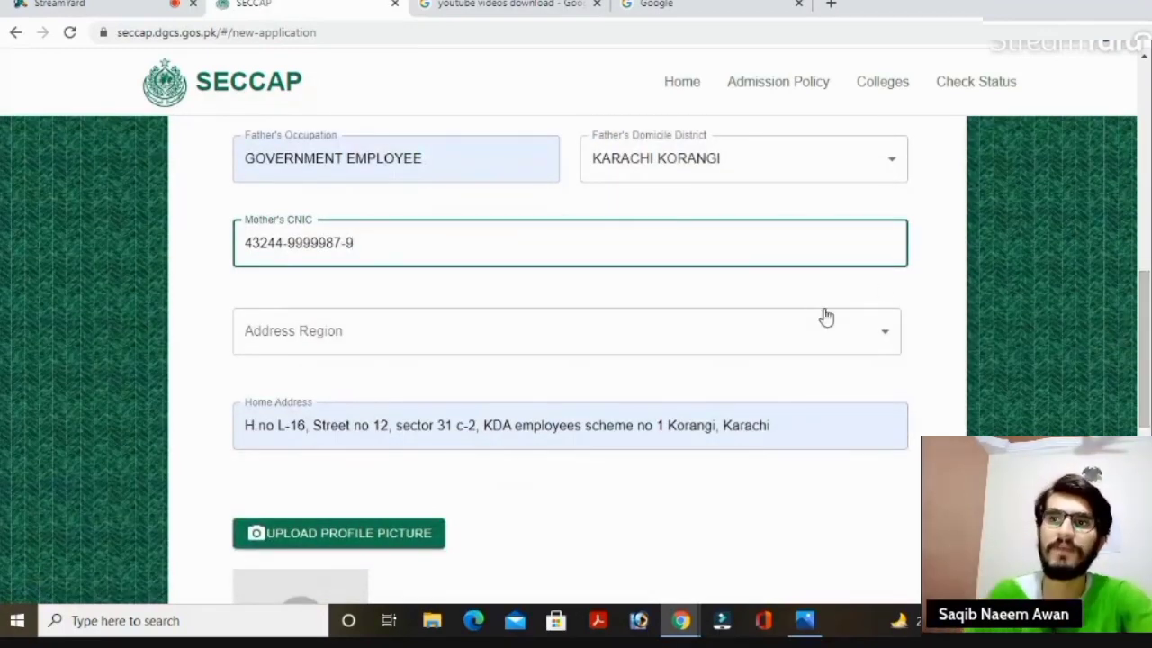
click(609, 337)
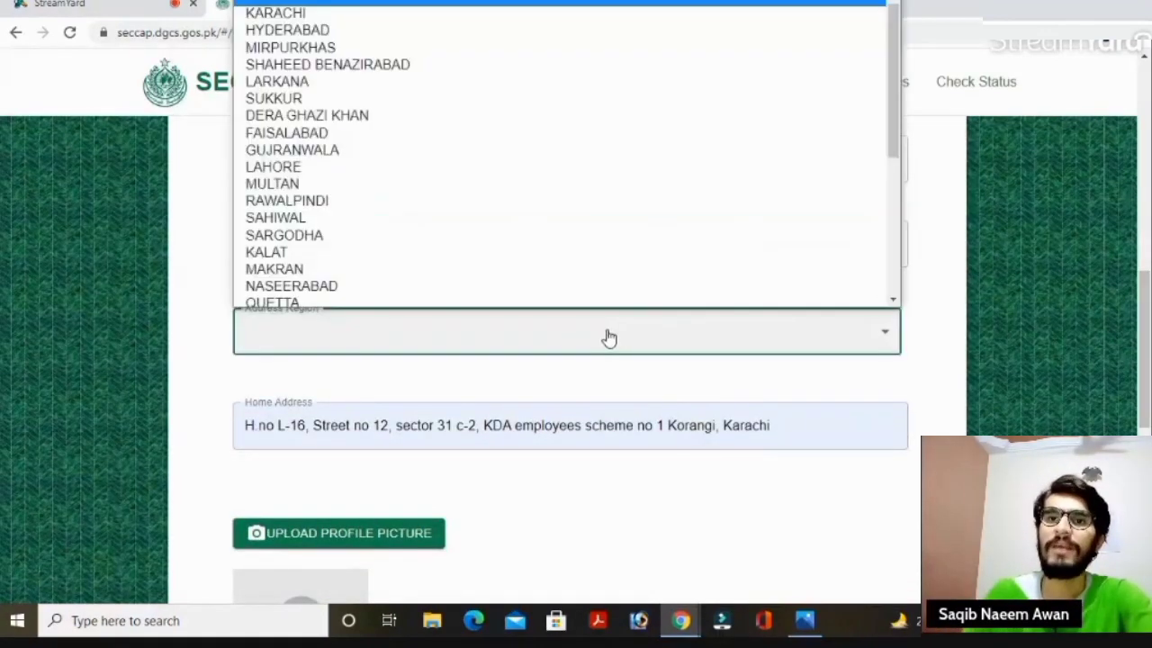
click(309, 17)
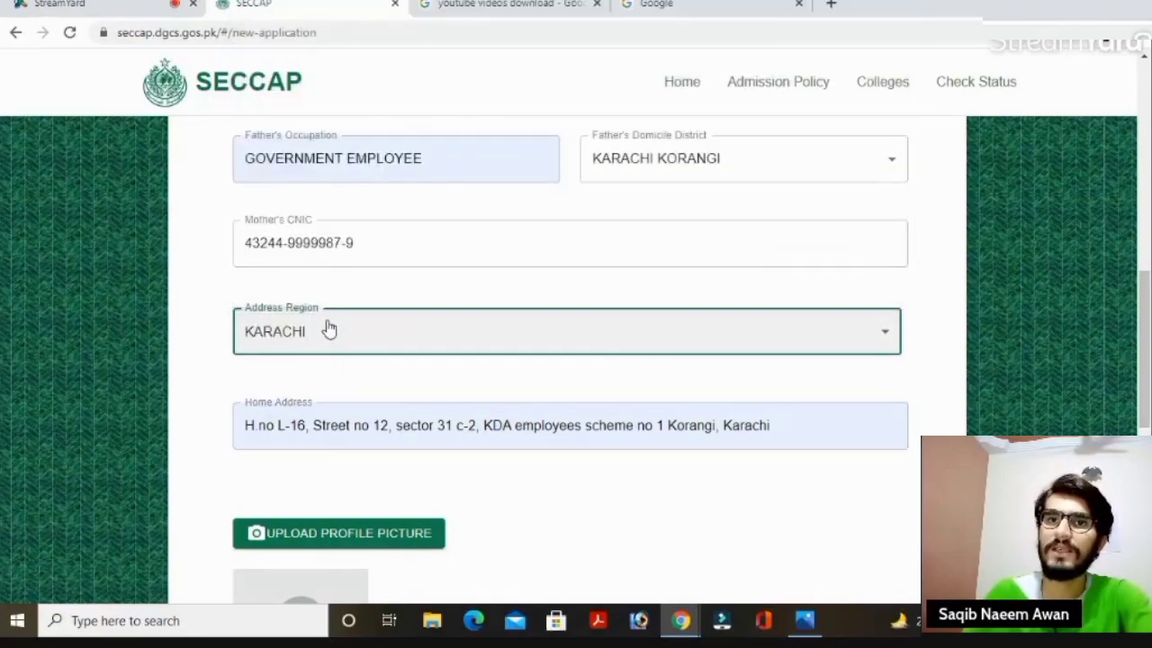
Replace the saved home address with placeholder text 'ekijejhenjjjs ksksisis'.
scroll(332, 332, down, 1)
click(565, 330)
key(ctrl+a)
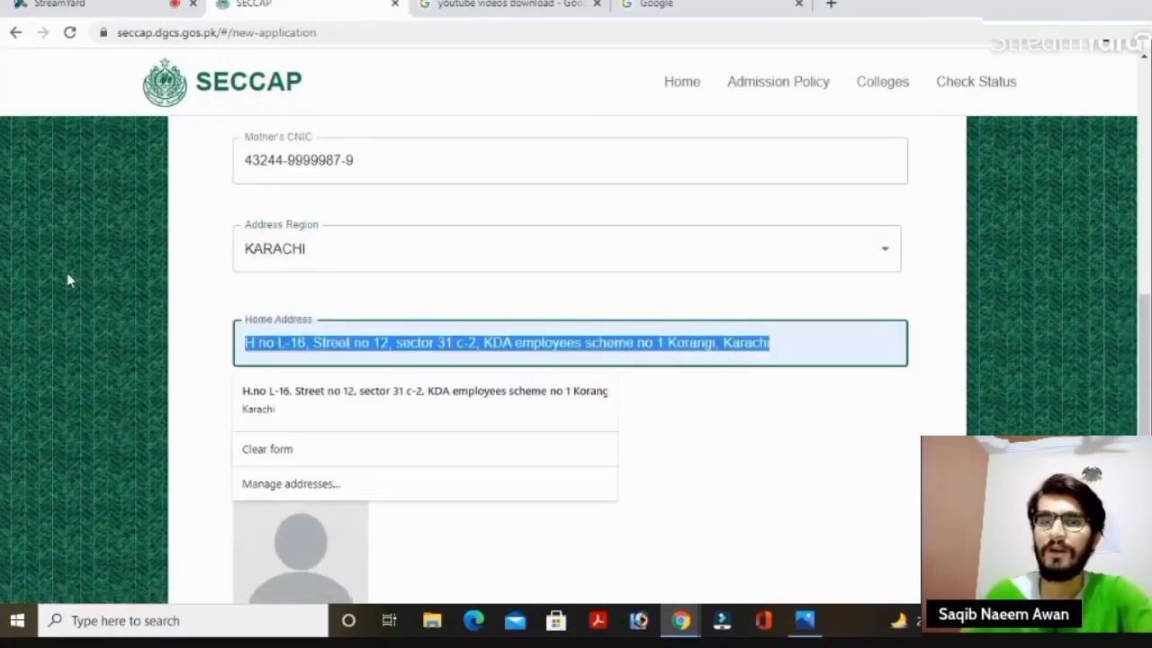
text(ekijejhenjjjsj ksks)
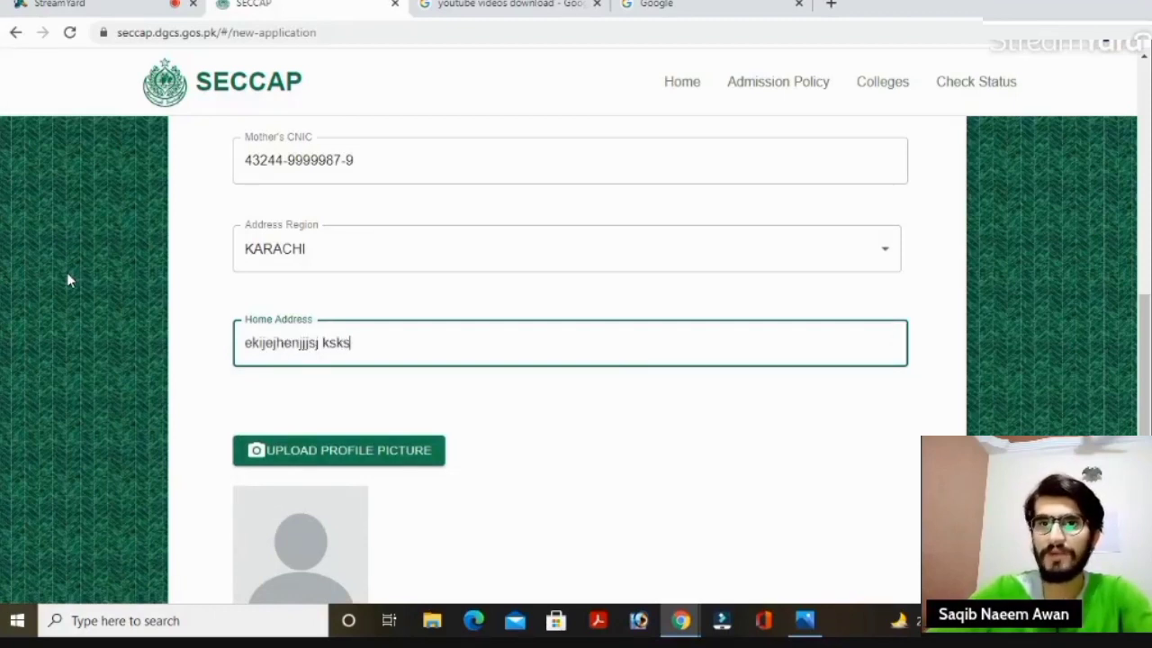
text(isis)
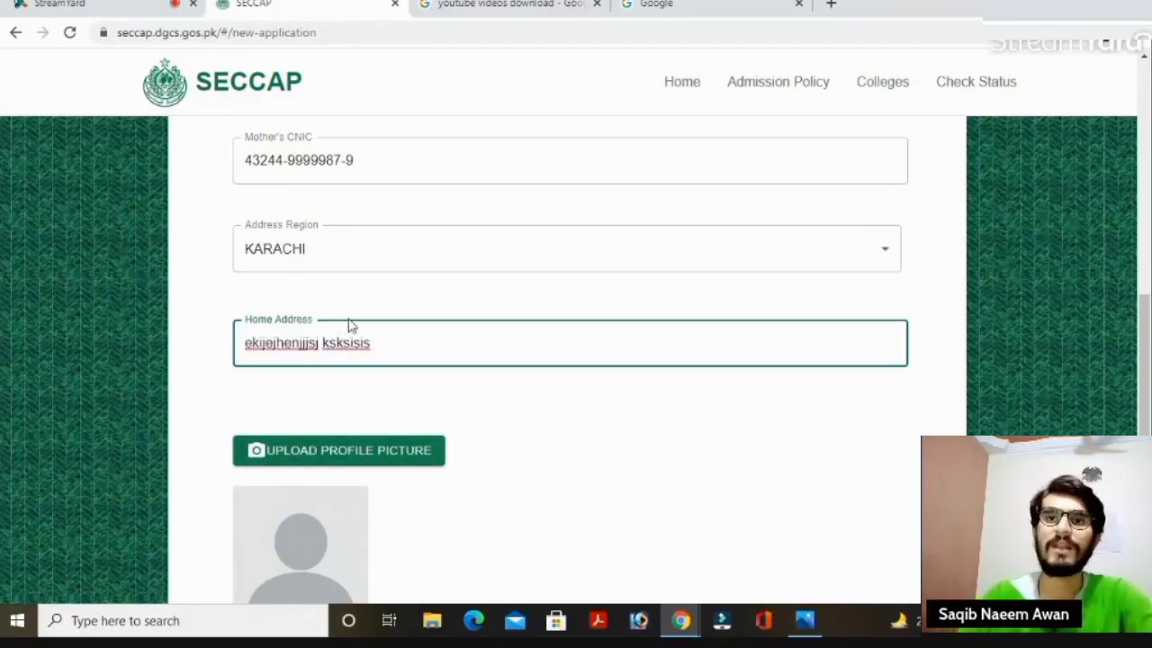
scroll(416, 216, down, 1)
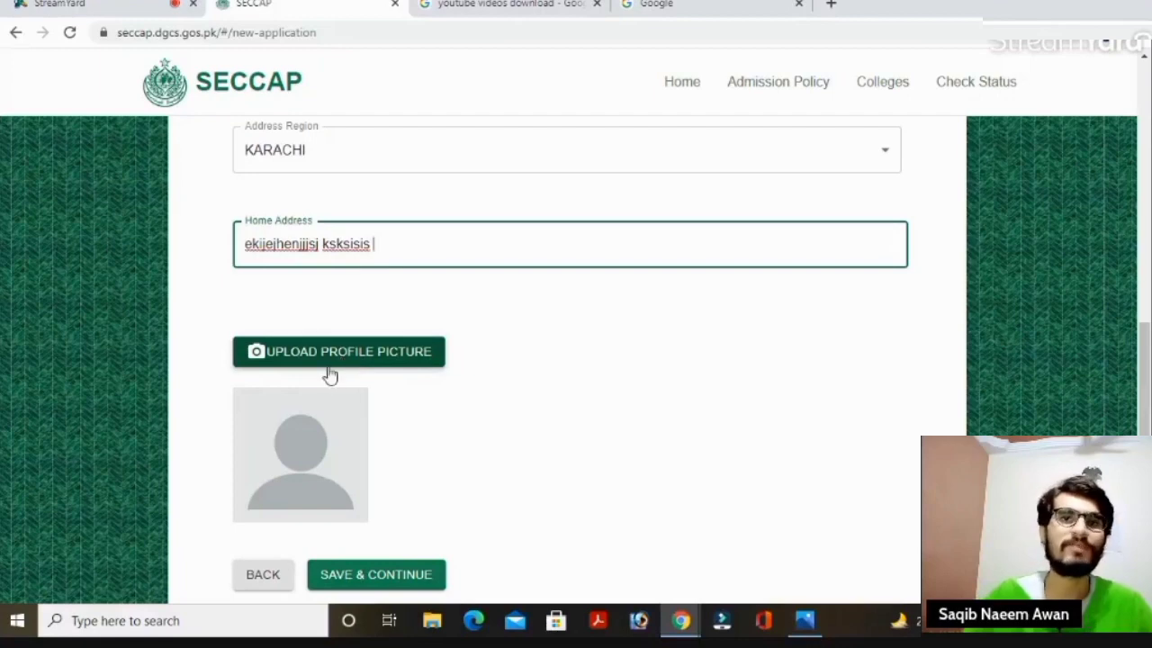
Attach a profile picture by choosing the photo file in the Open dialog.
click(328, 364)
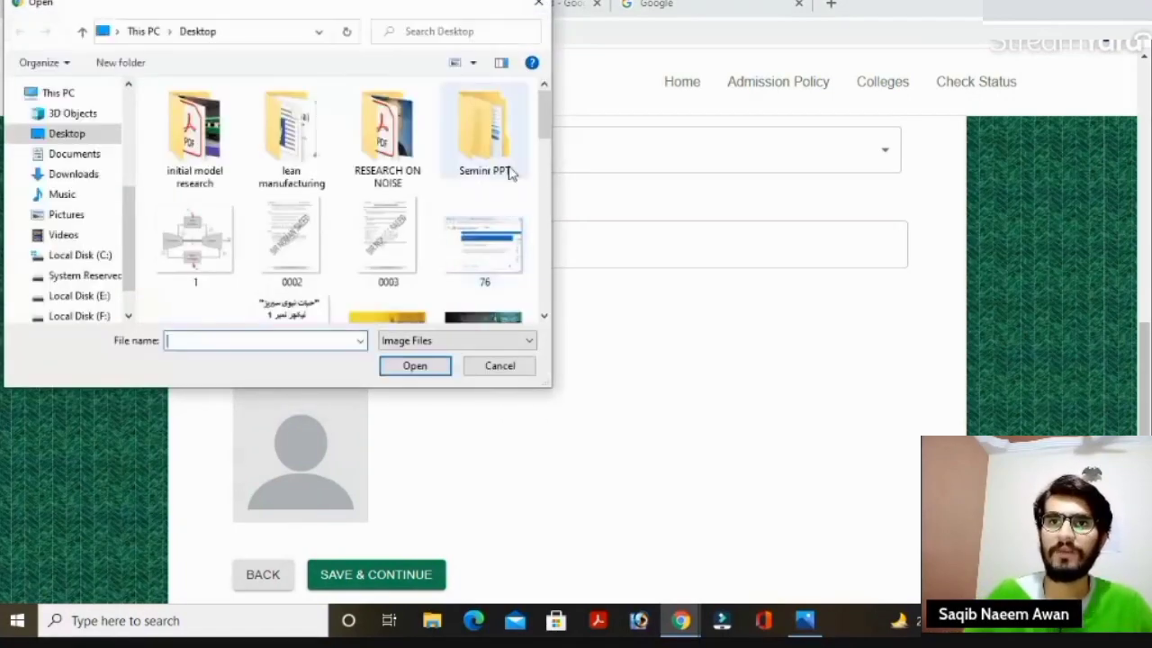
scroll(405, 180, down, 3)
click(192, 226)
click(415, 365)
scroll(869, 316, down, 1)
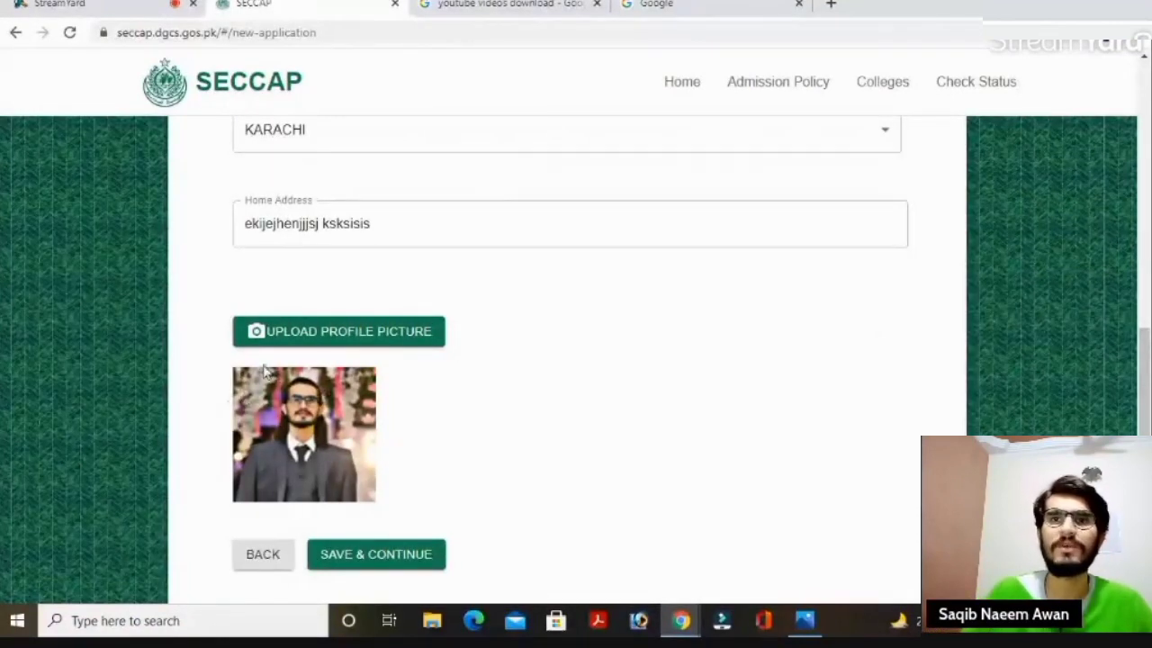
drag(1144, 360, 1145, 396)
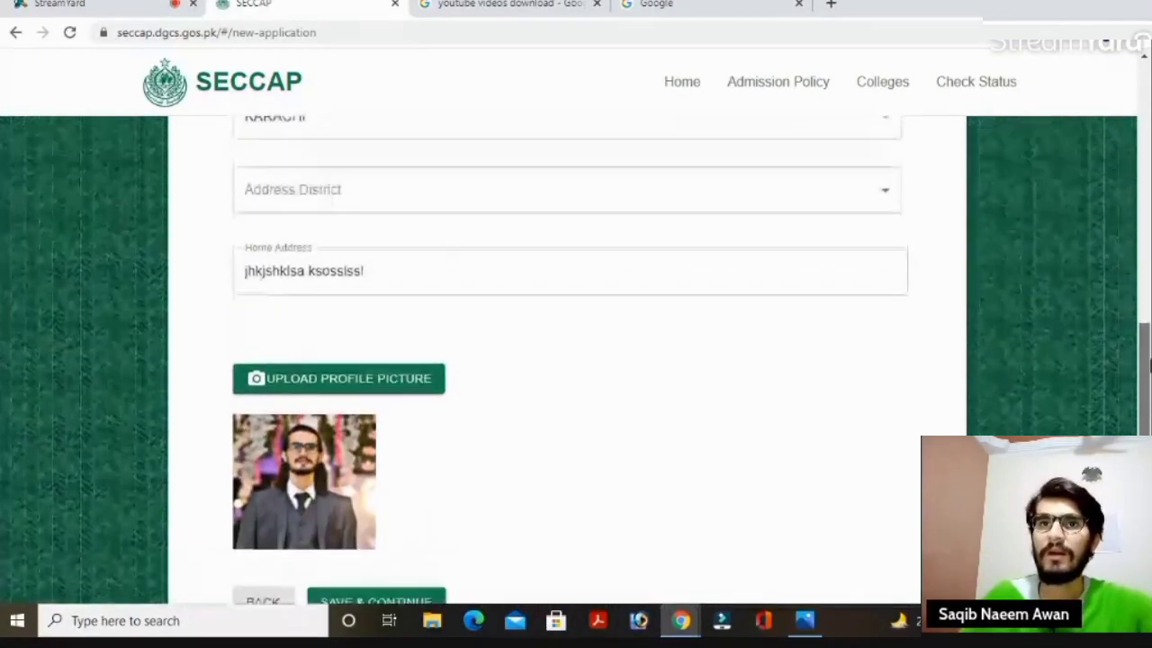
Choose KARACHI KORANGI as address district and KORANGI as sub division / town.
drag(1145, 360, 1145, 345)
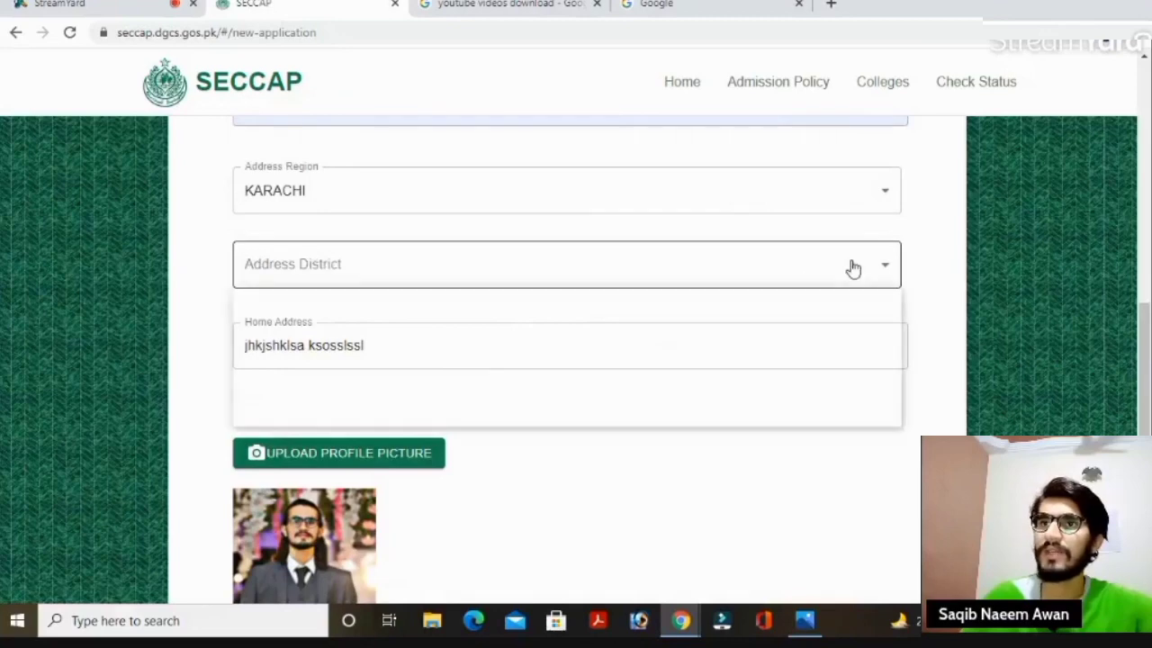
click(854, 267)
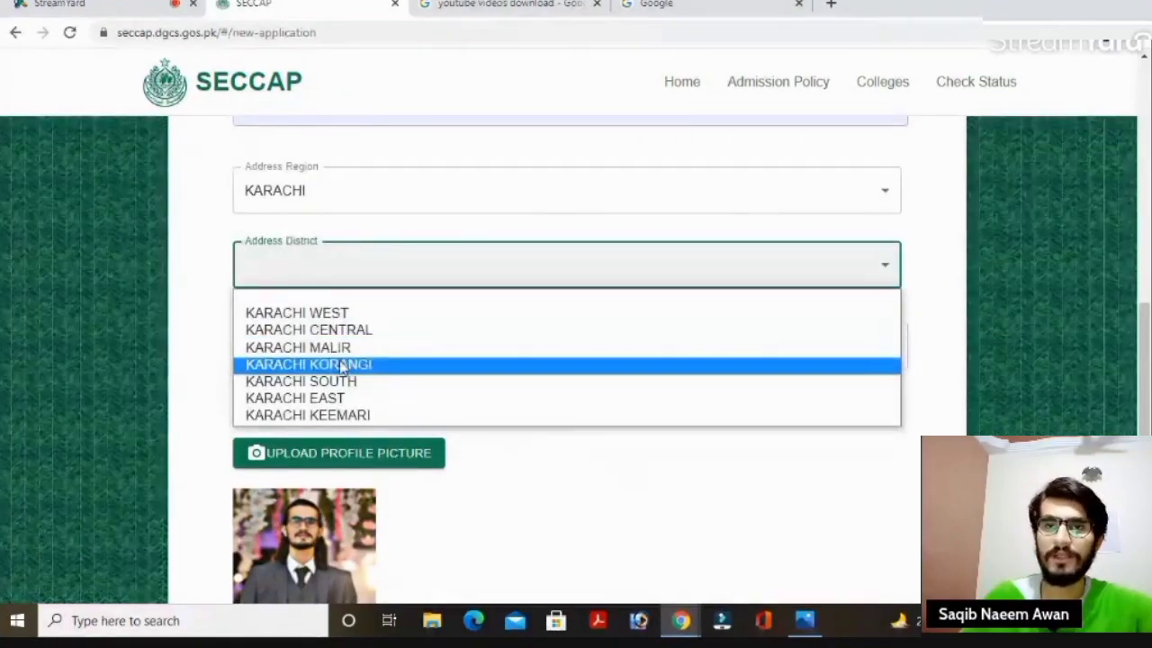
click(356, 365)
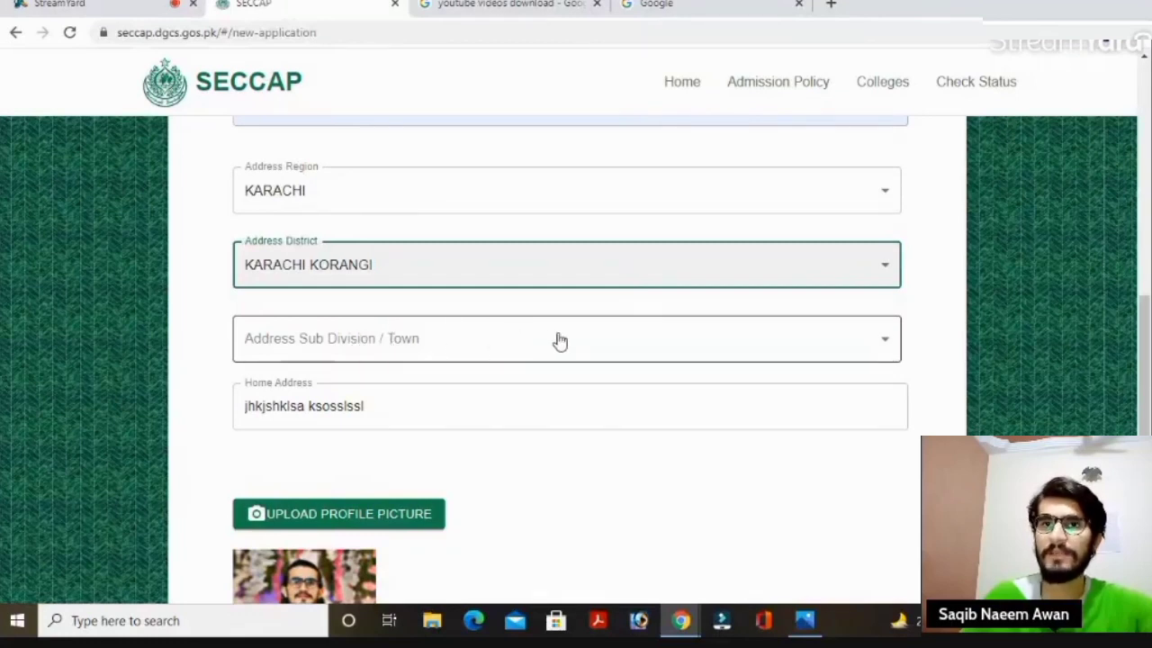
click(846, 349)
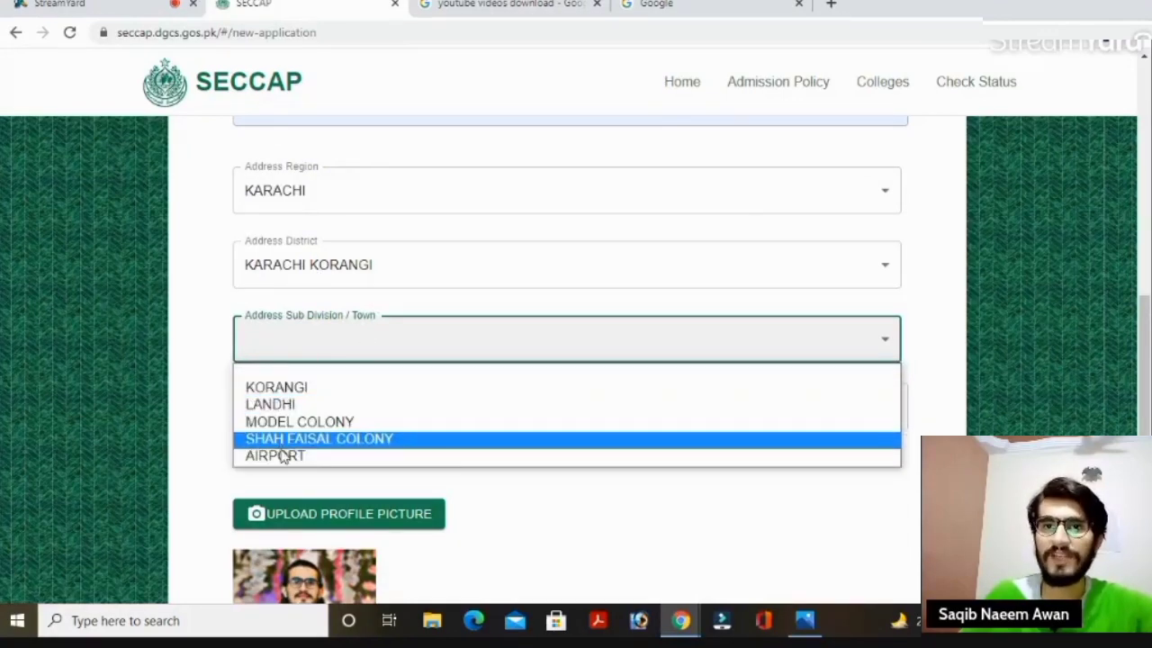
click(306, 392)
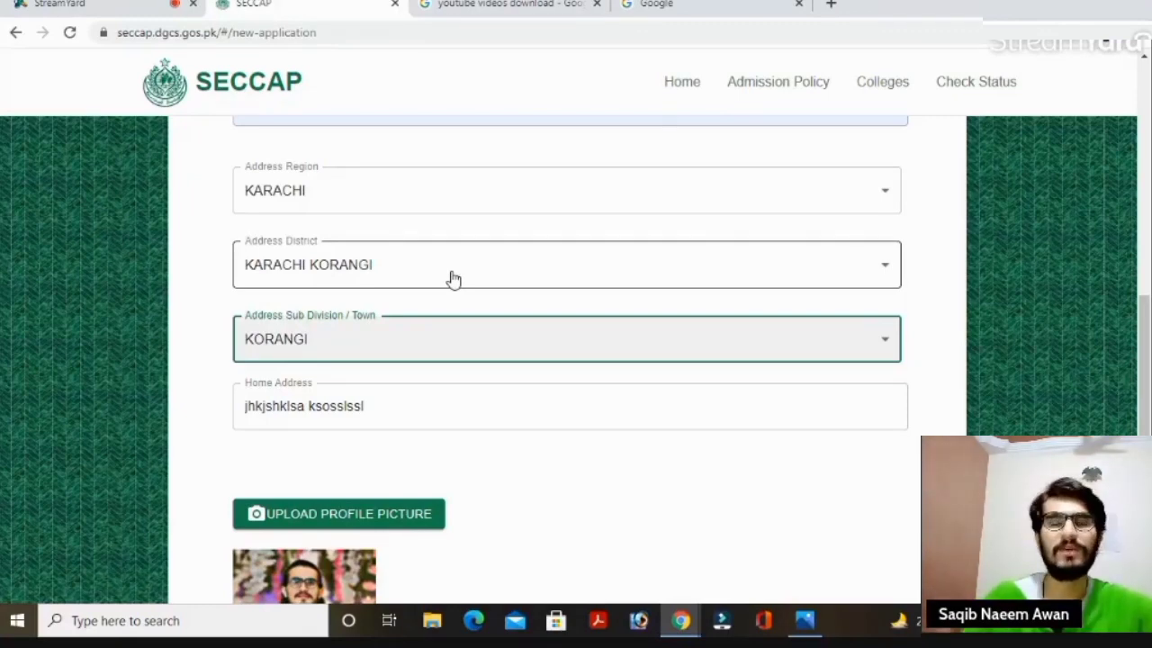
scroll(1145, 304, up, 8)
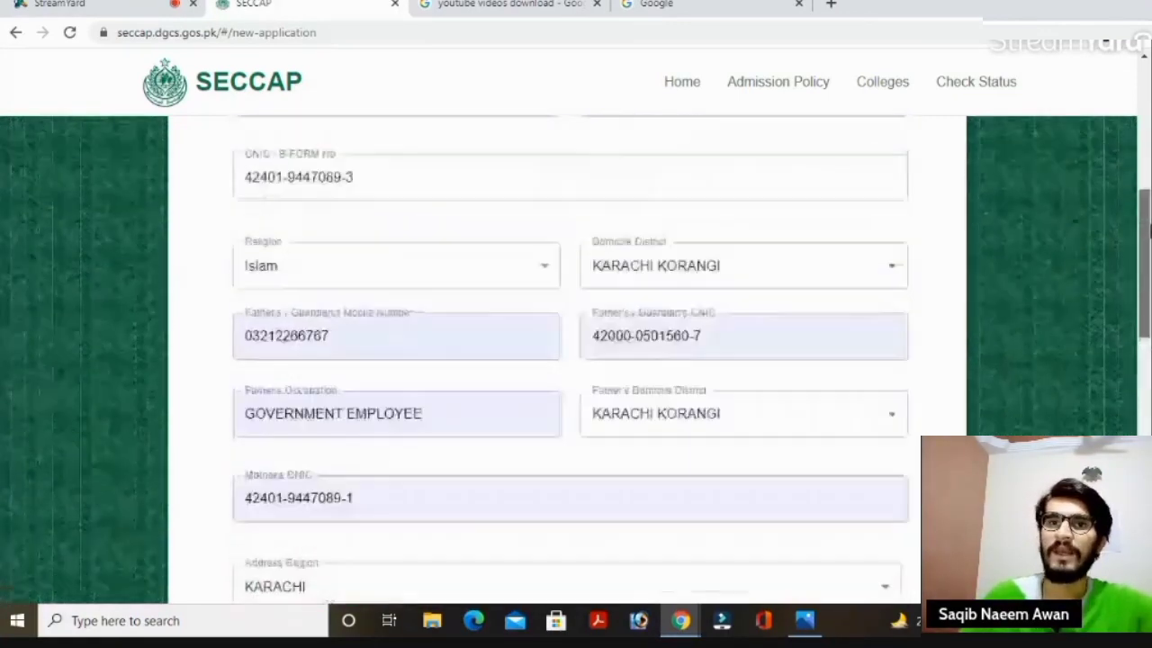
scroll(1149, 312, down, 6)
scroll(1148, 313, down, 5)
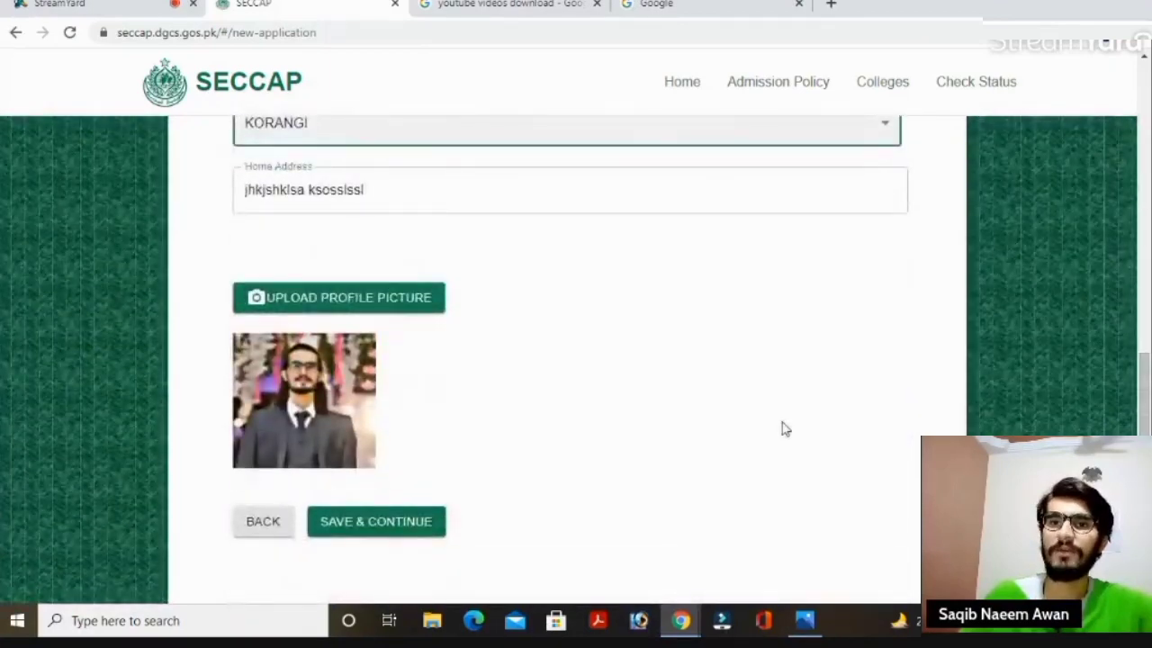
Save & Continue the personal details form to reach Choice of Faculty.
click(399, 522)
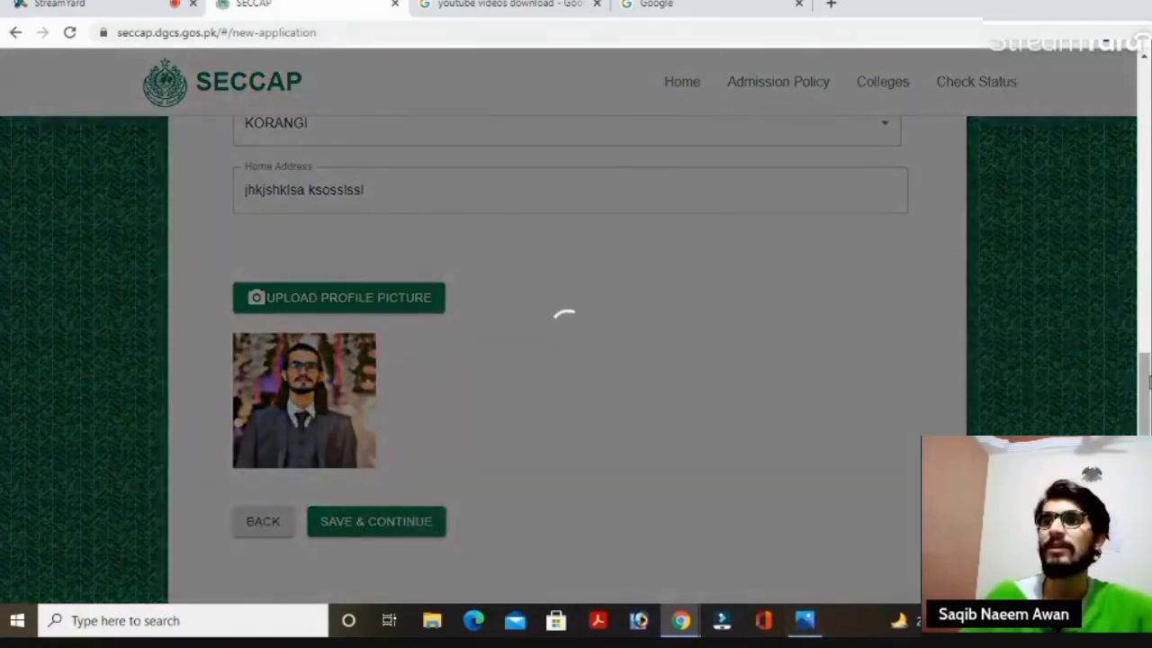
scroll(1142, 378, up, 7)
scroll(1147, 205, up, 3)
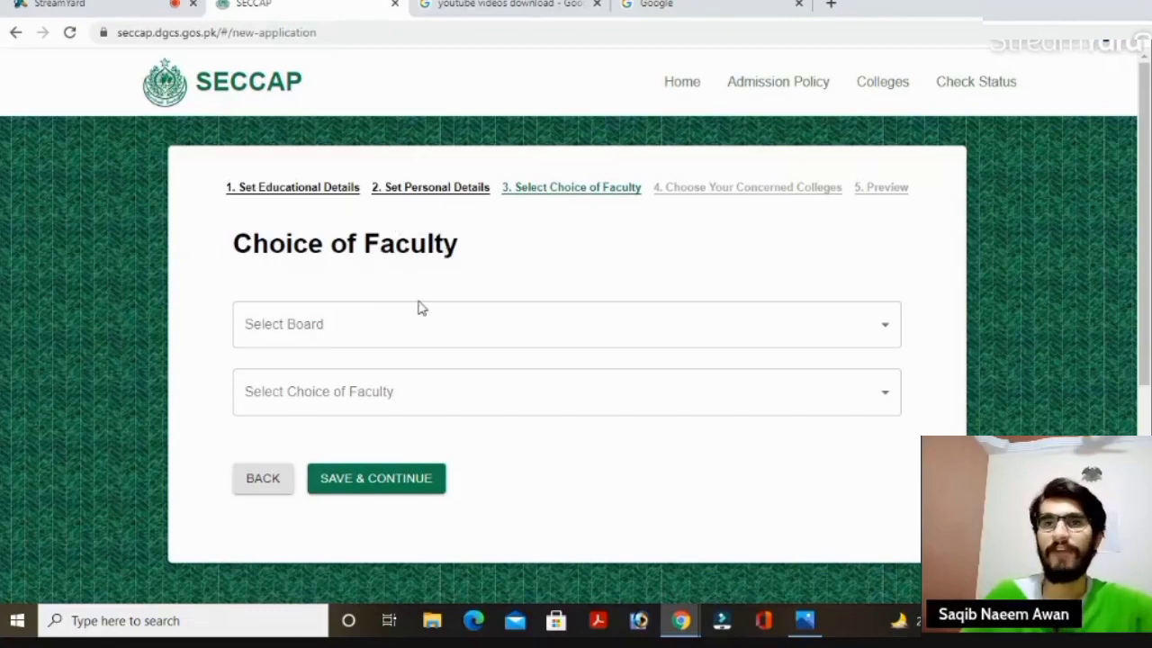
Select board KARACHI and faculty PRE-ENGINEERING, then save the choice.
click(654, 324)
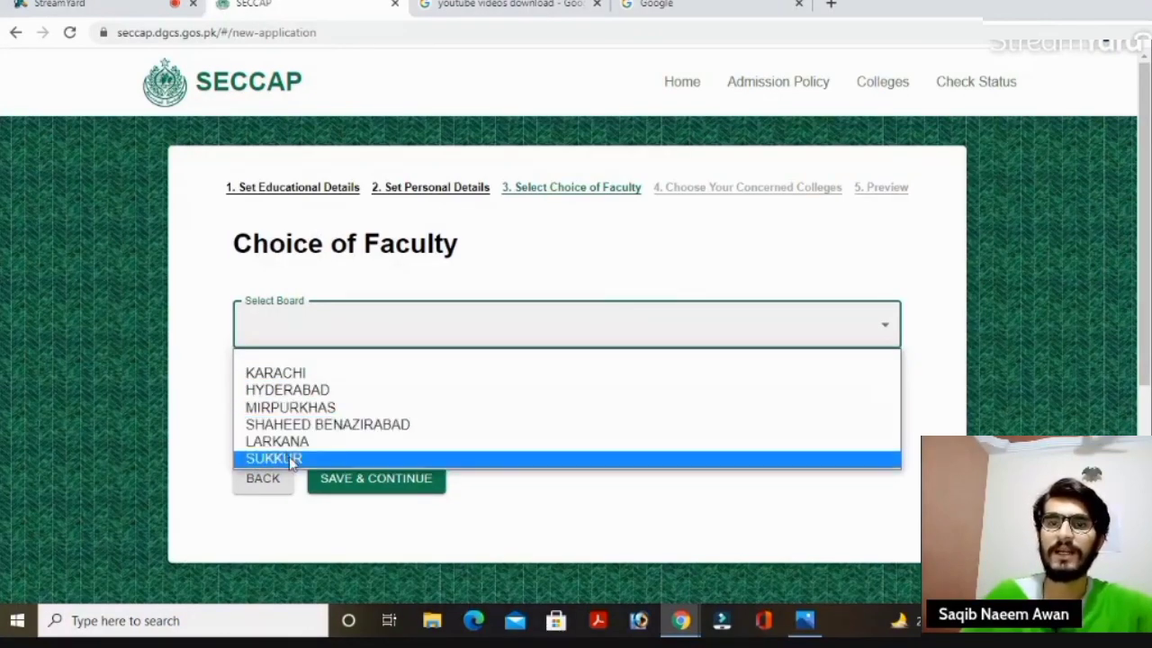
click(288, 371)
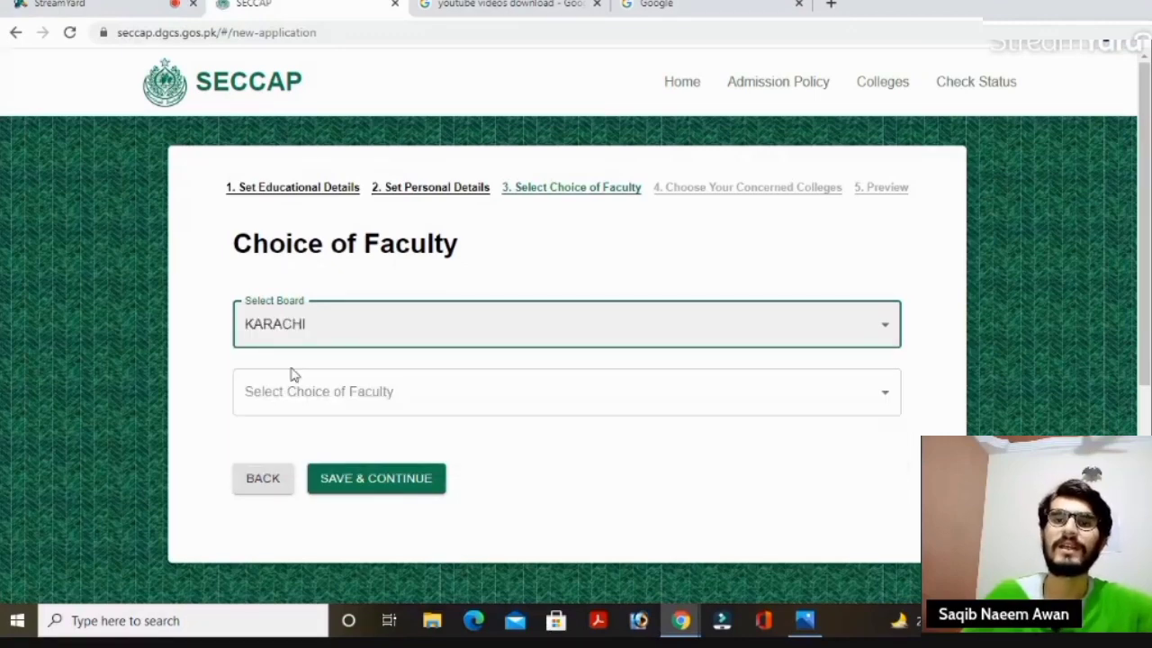
click(501, 340)
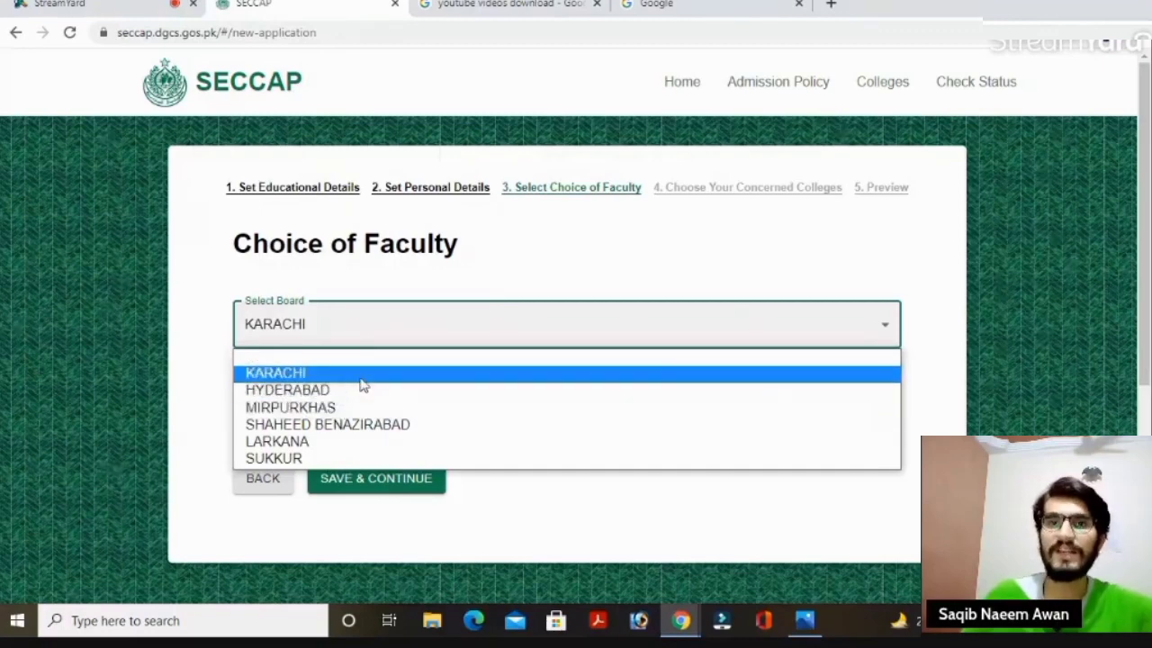
click(639, 294)
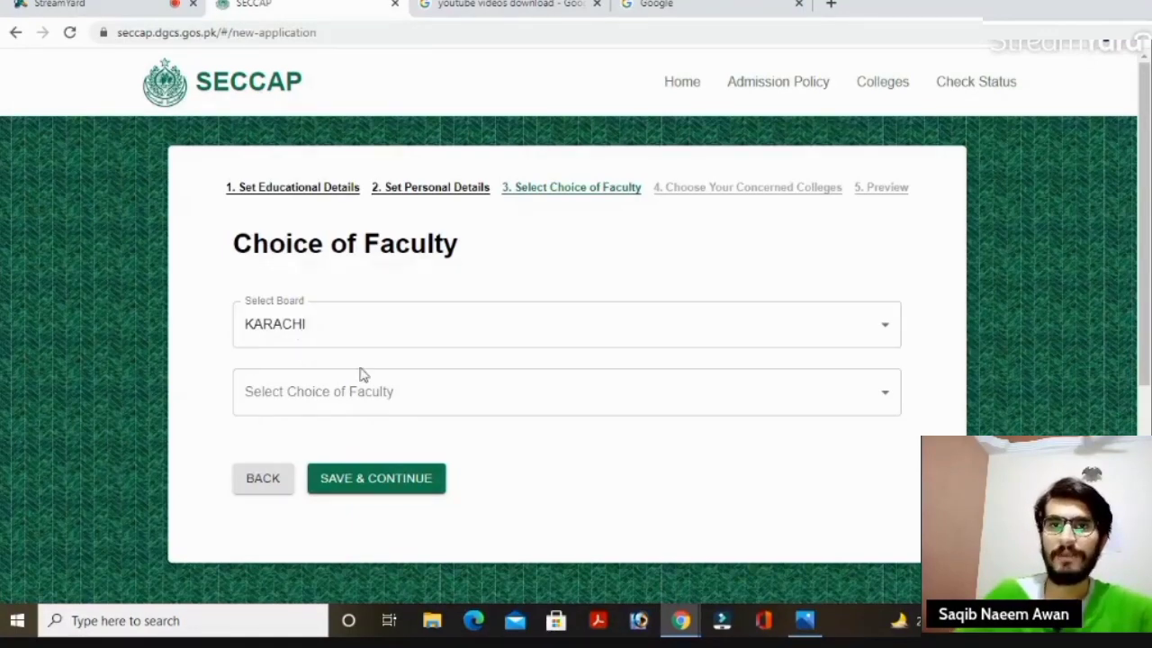
click(497, 408)
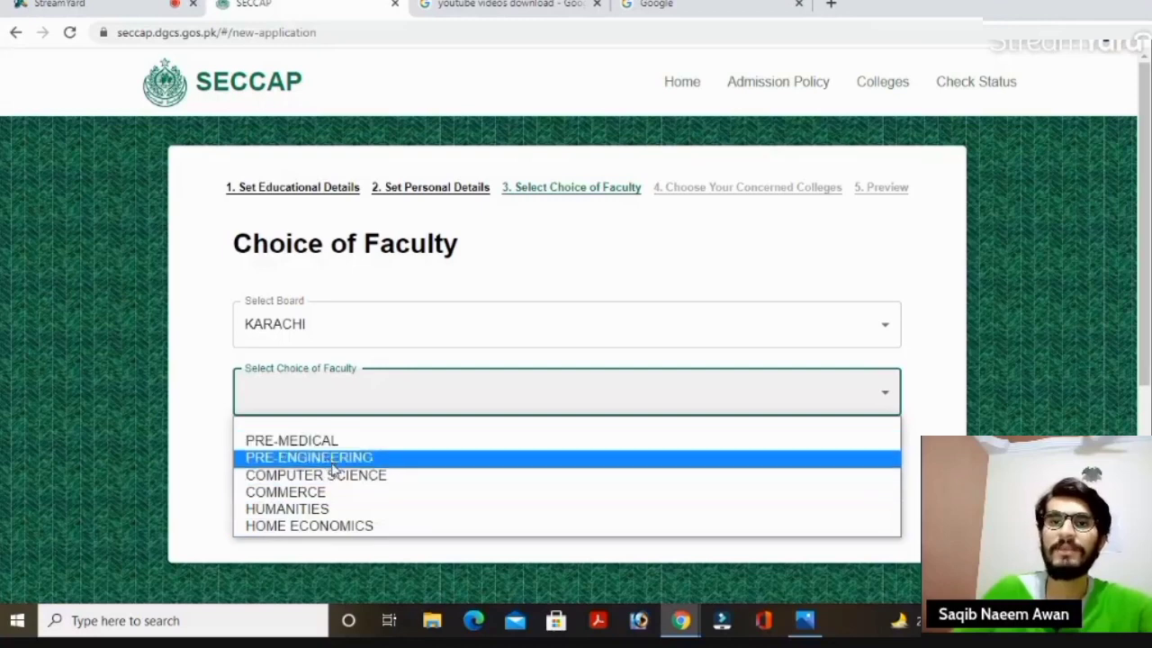
click(387, 459)
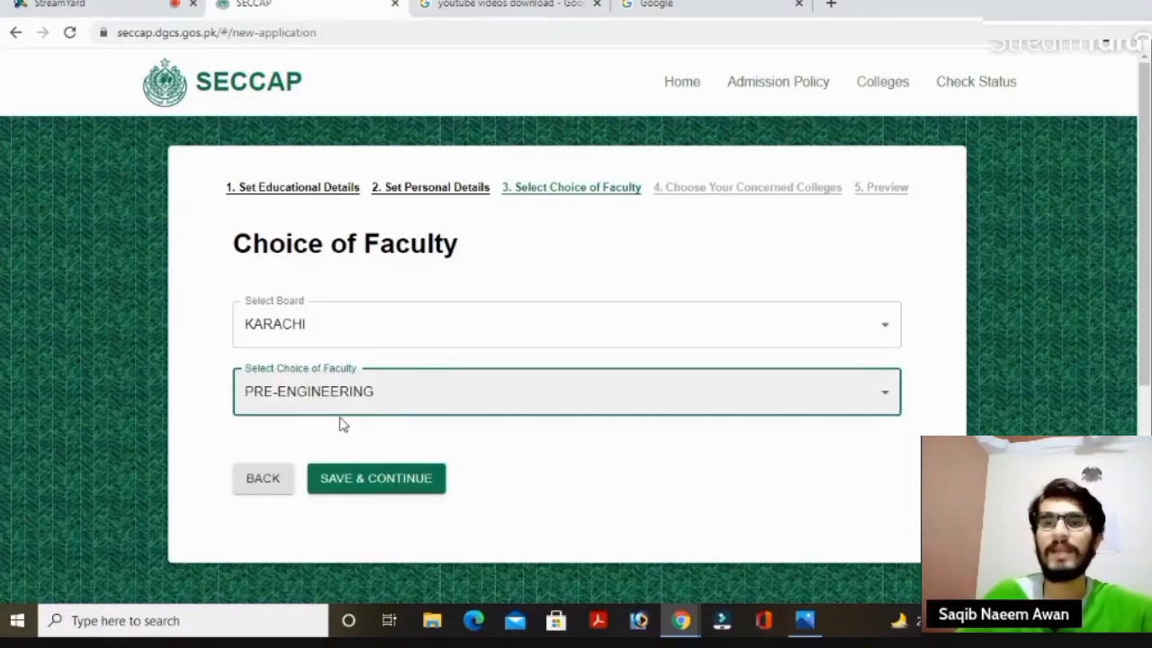
click(409, 478)
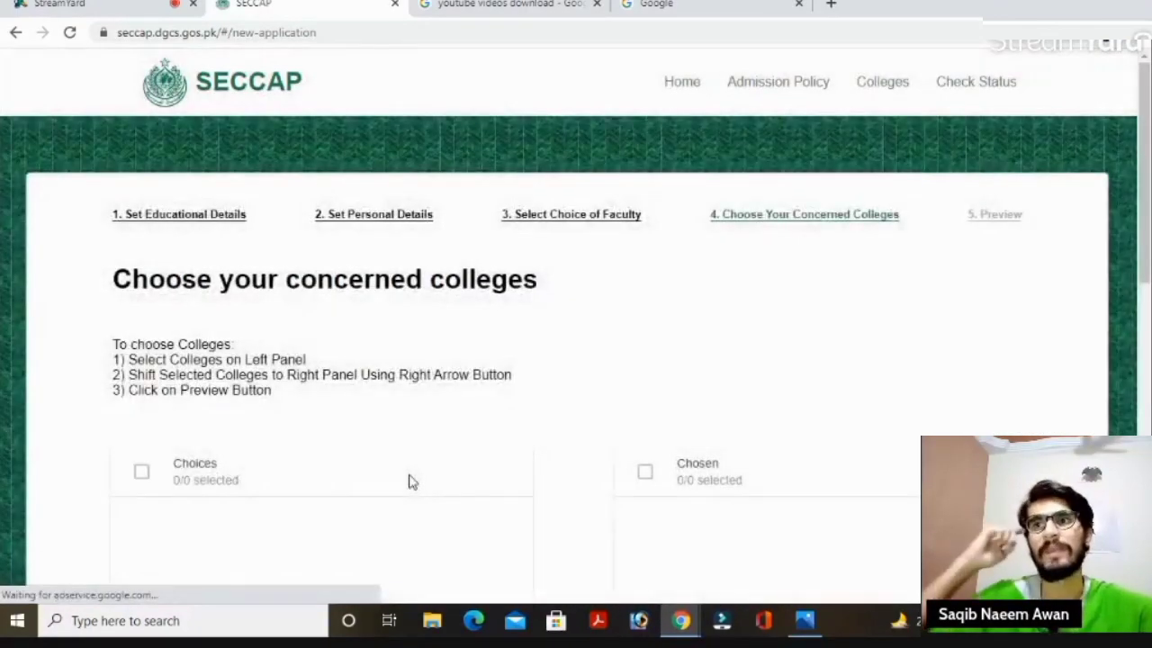
Scroll through the 61 Karachi colleges listed under Choices, starting with Adamjee Govt. Science College.
drag(1148, 193, 1150, 245)
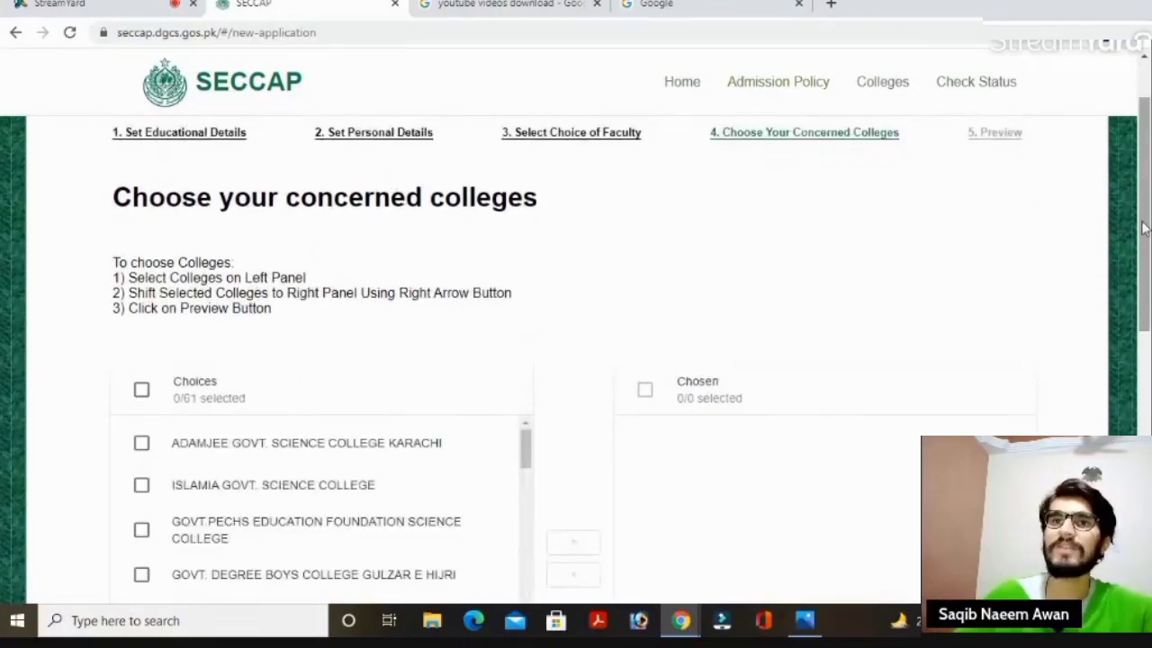
scroll(1149, 210, down, 5)
scroll(1149, 209, up, 5)
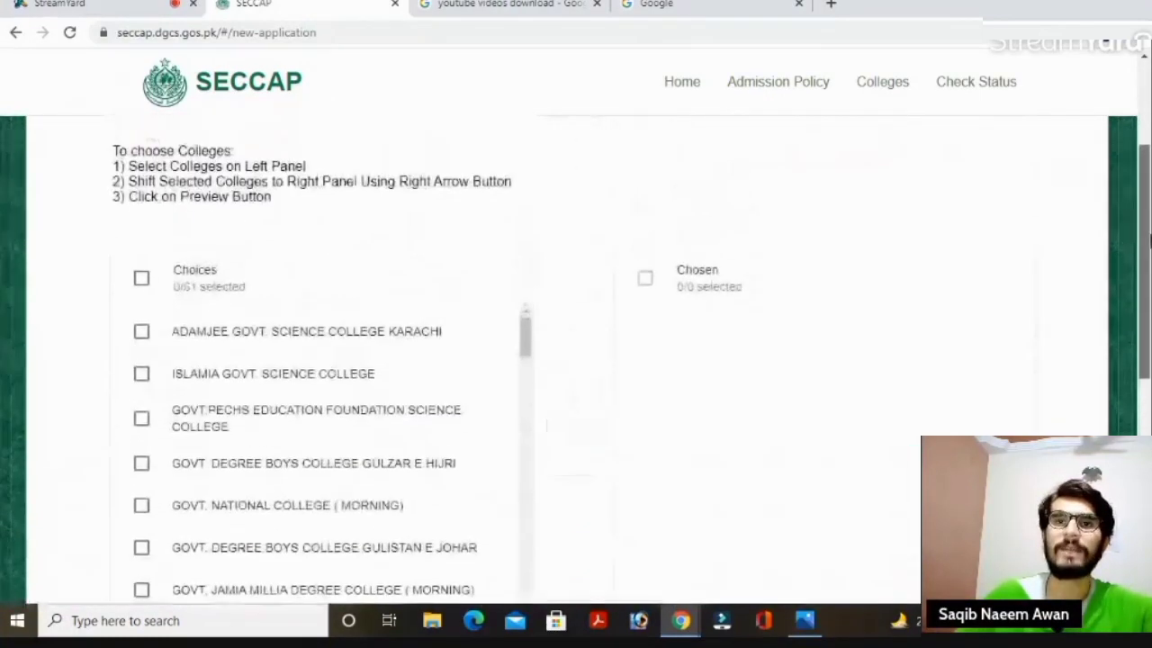
mouse_move(1150, 209)
mouse_down()
mouse_move(1150, 258)
mouse_move(1149, 207)
mouse_up()
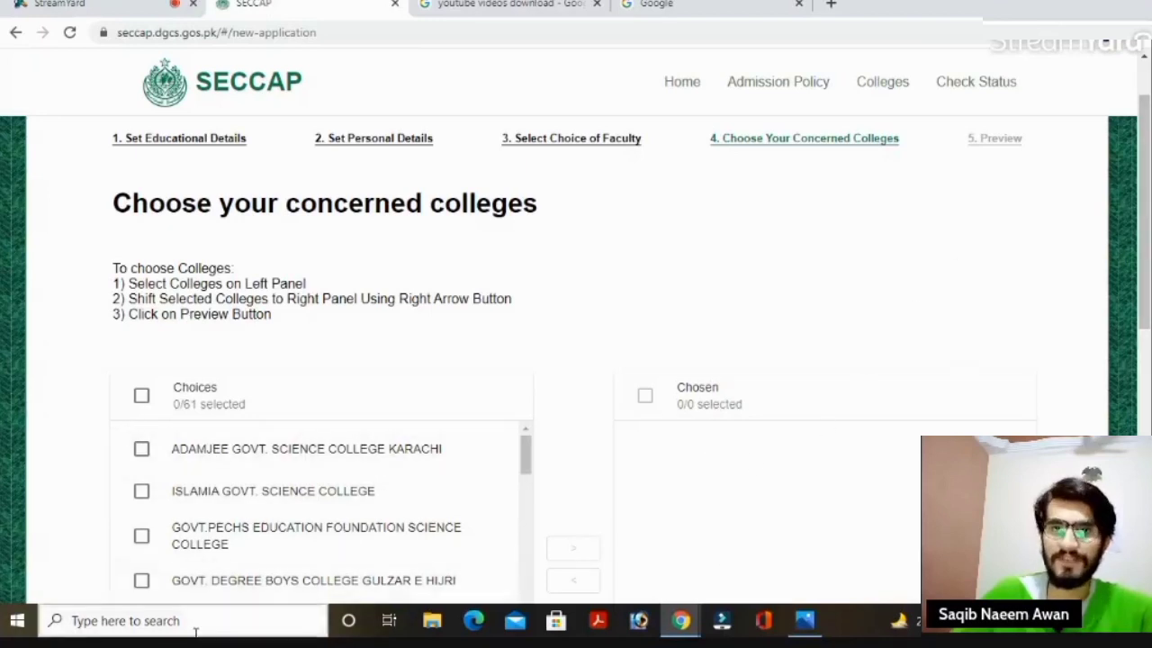
scroll(807, 321, down, 2)
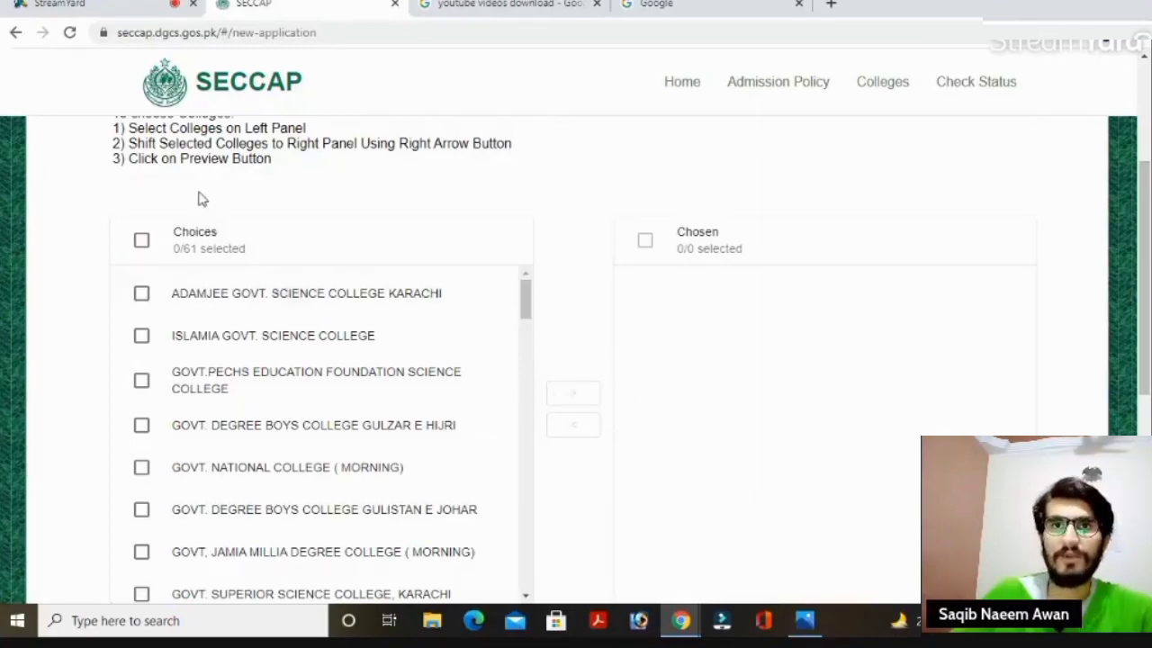
scroll(1047, 180, up, 3)
drag(1148, 236, 1148, 315)
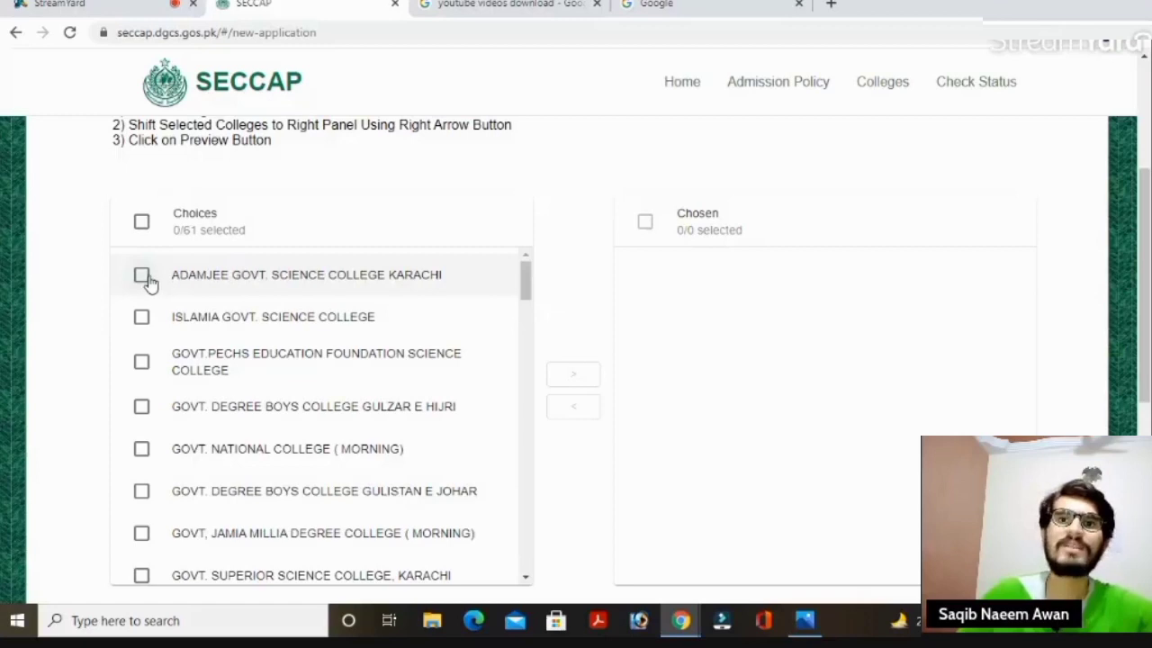
Move Adamjee Govt. Science College and D.J Sindh Govt Science College into Chosen.
click(142, 275)
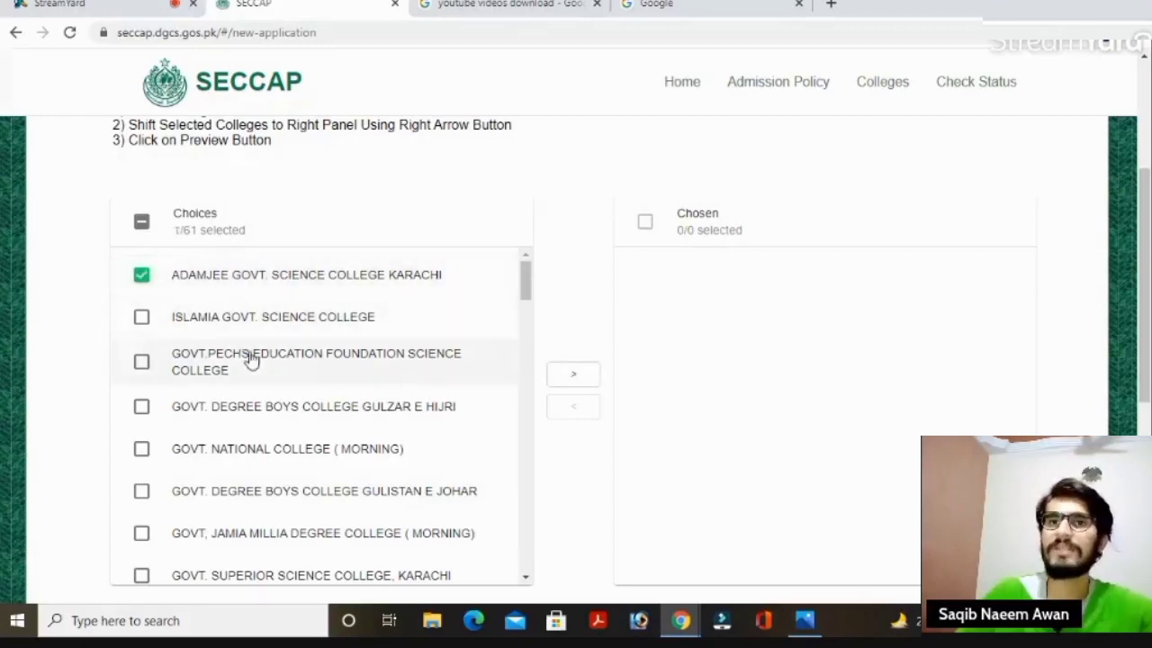
click(574, 375)
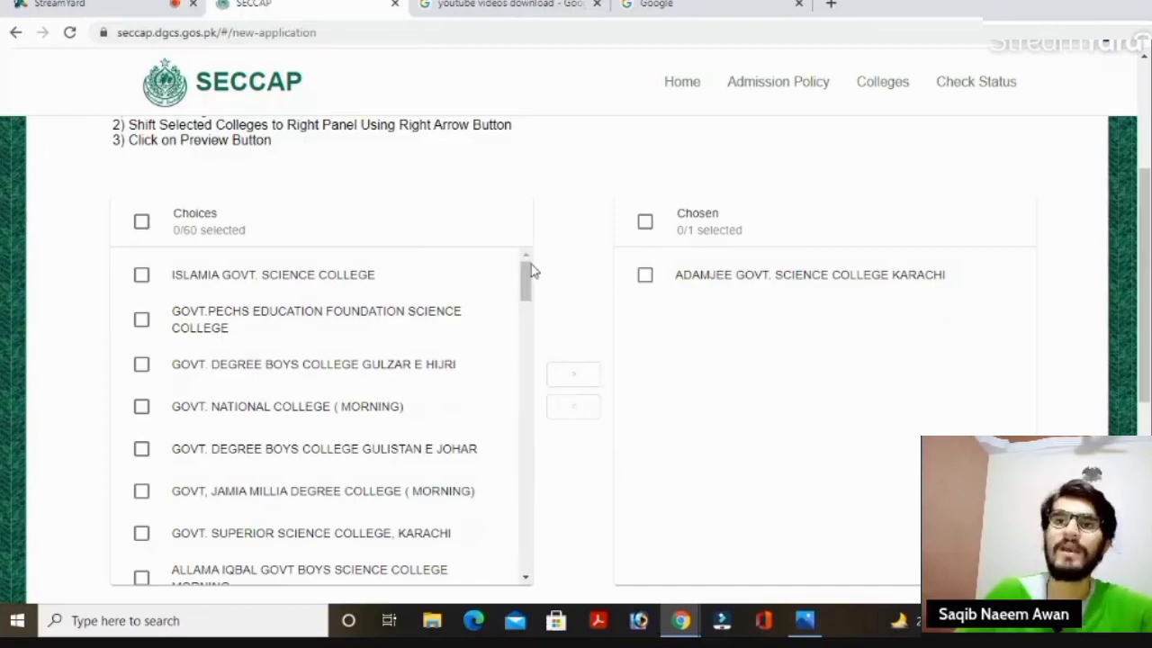
scroll(532, 283, down, 1)
scroll(534, 276, up, 1)
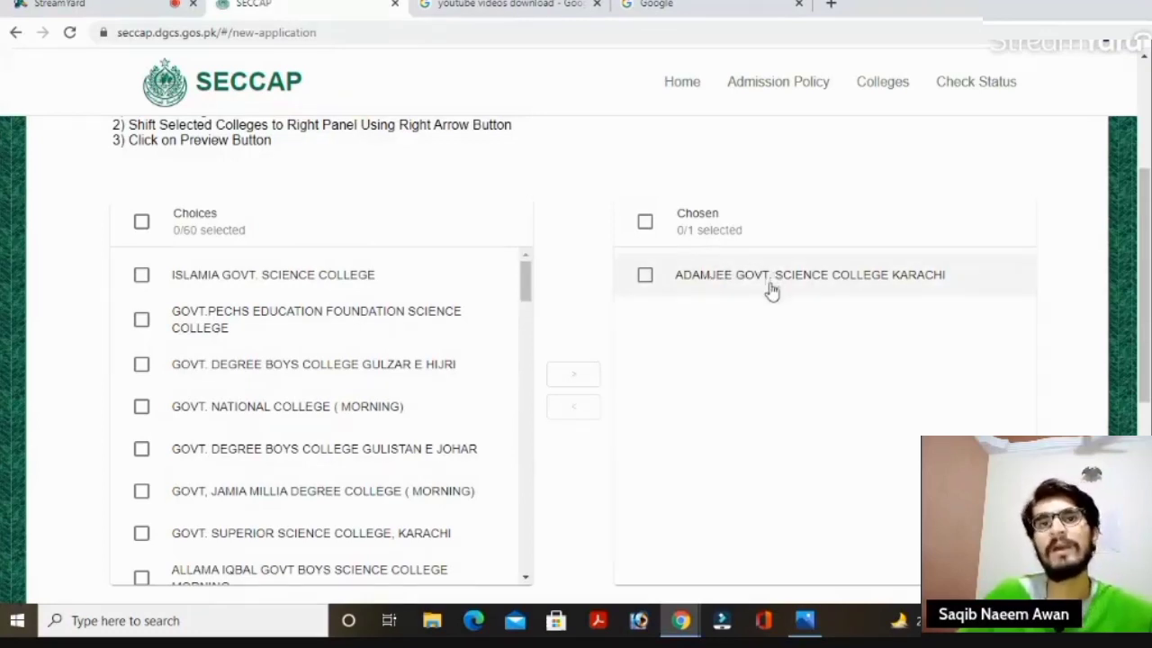
drag(527, 284, 543, 346)
click(145, 389)
click(574, 375)
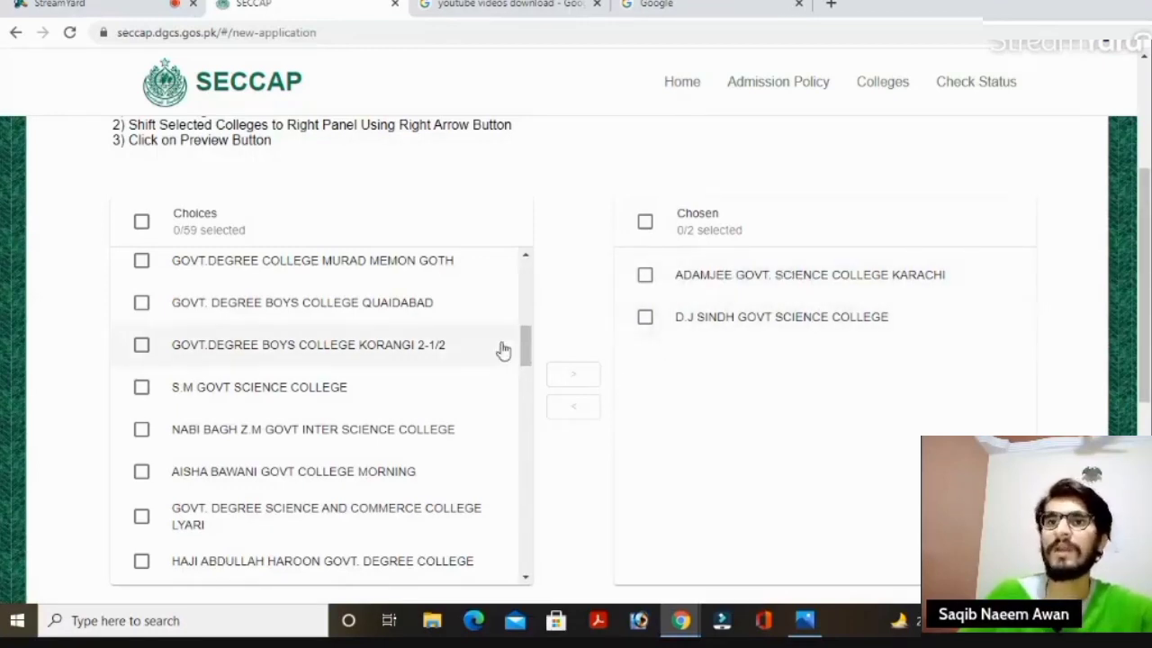
Add S.M Govt Science College and Islamia Govt. Science College to Chosen.
drag(527, 342, 529, 329)
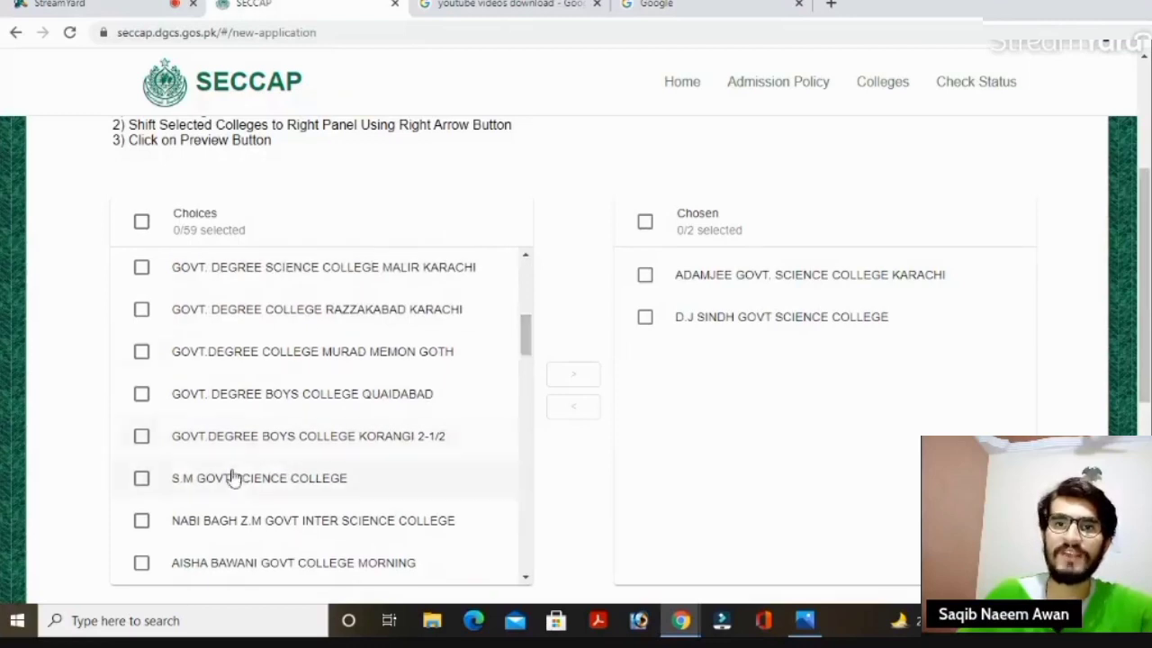
click(143, 481)
click(572, 376)
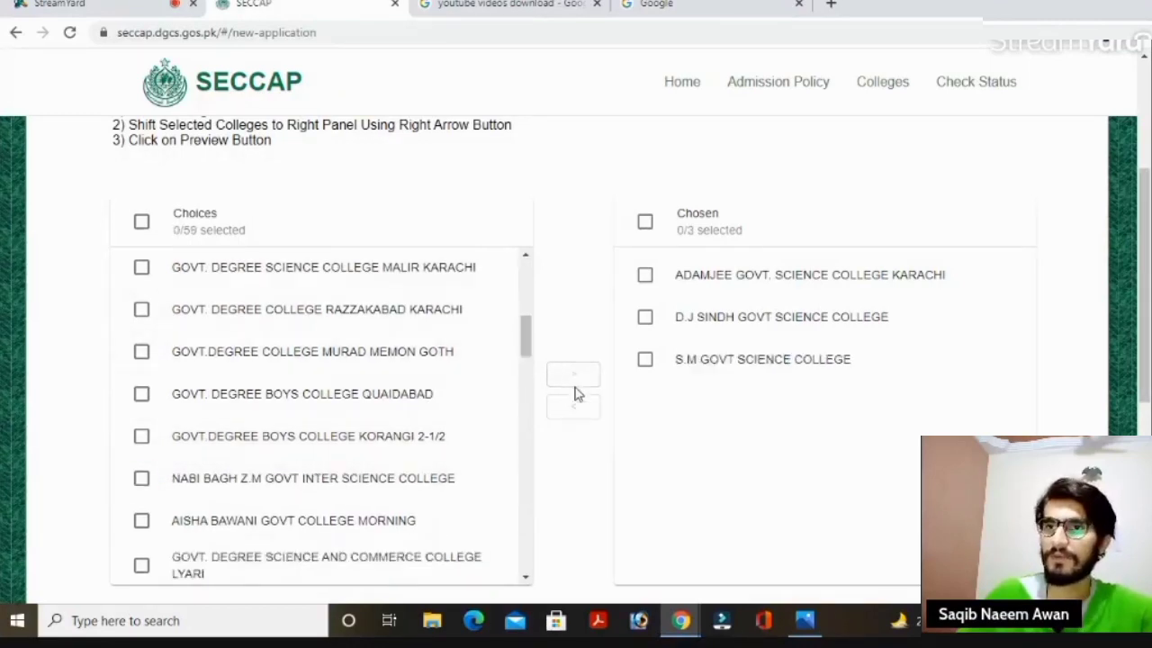
drag(529, 345, 529, 279)
click(143, 276)
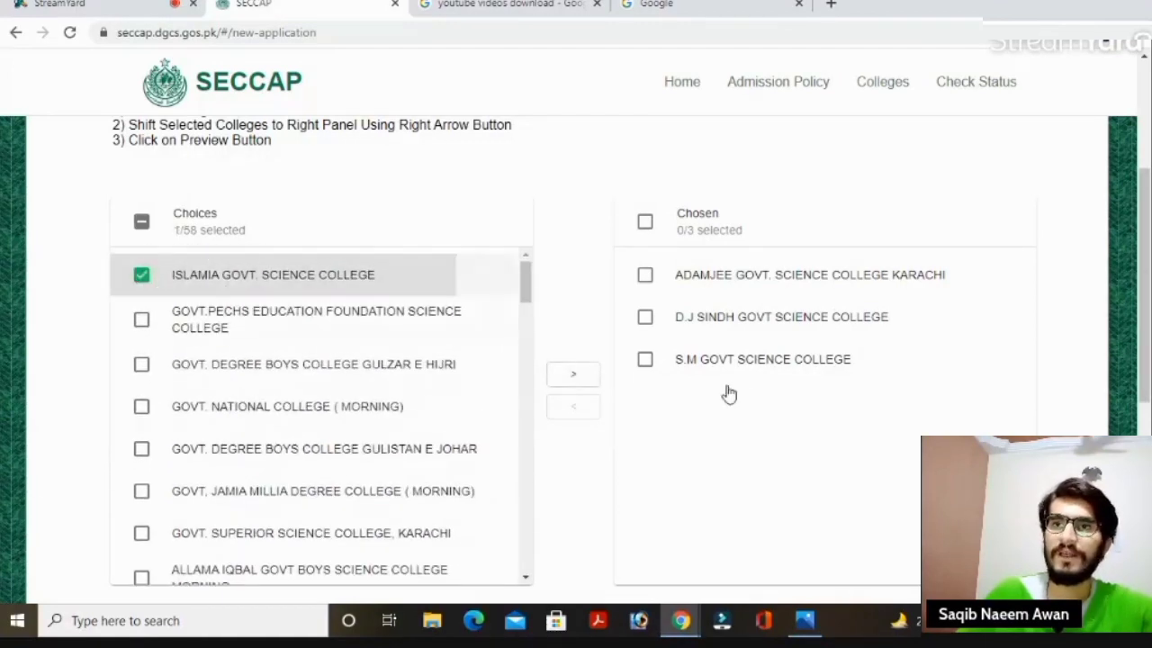
click(576, 373)
mouse_move(530, 282)
mouse_down()
mouse_move(535, 327)
mouse_move(544, 277)
mouse_up()
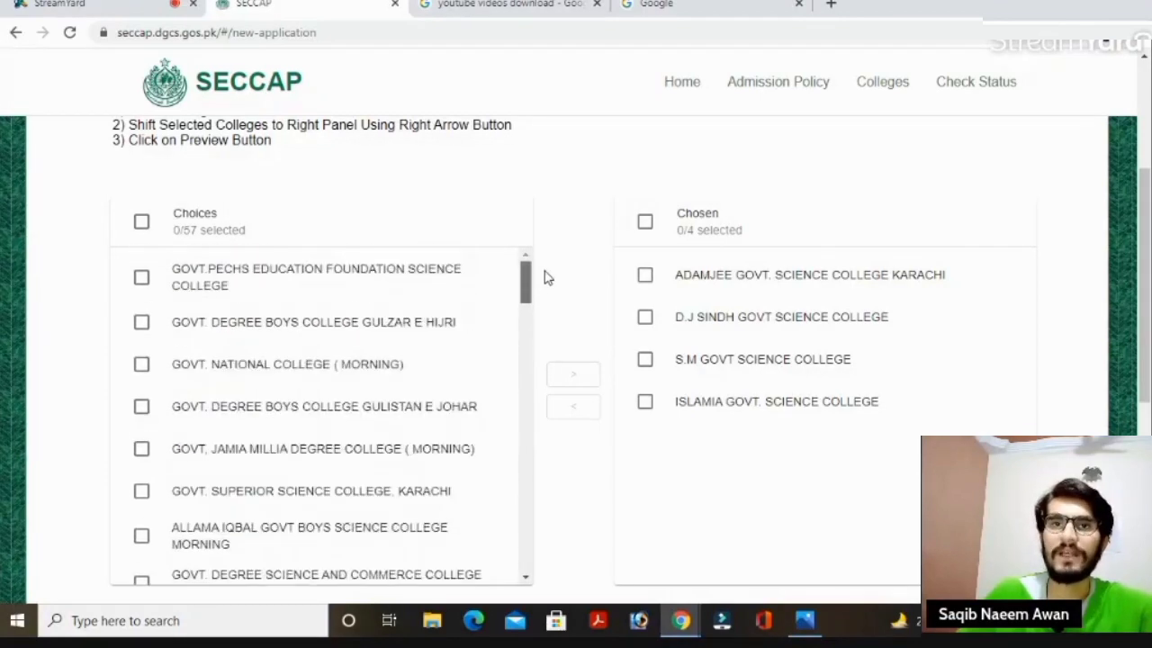
Add the PECHS Education Foundation, Gulzar E Hijri and Gulistan E Johar colleges to Chosen.
click(141, 277)
click(581, 382)
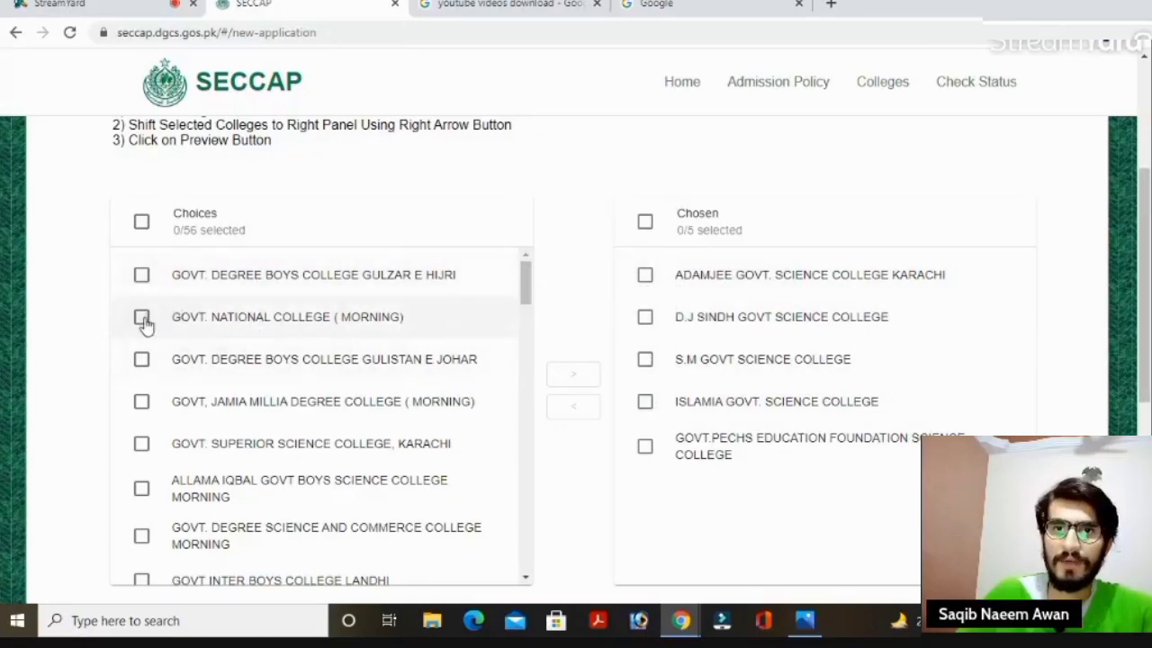
click(155, 279)
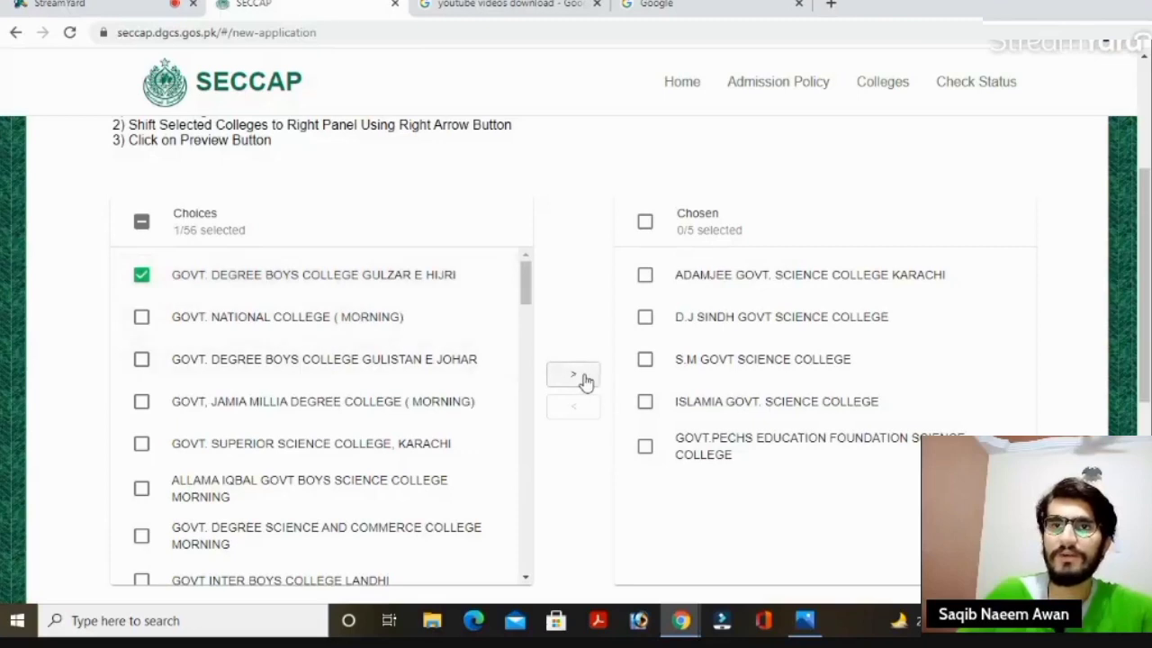
click(582, 378)
click(142, 316)
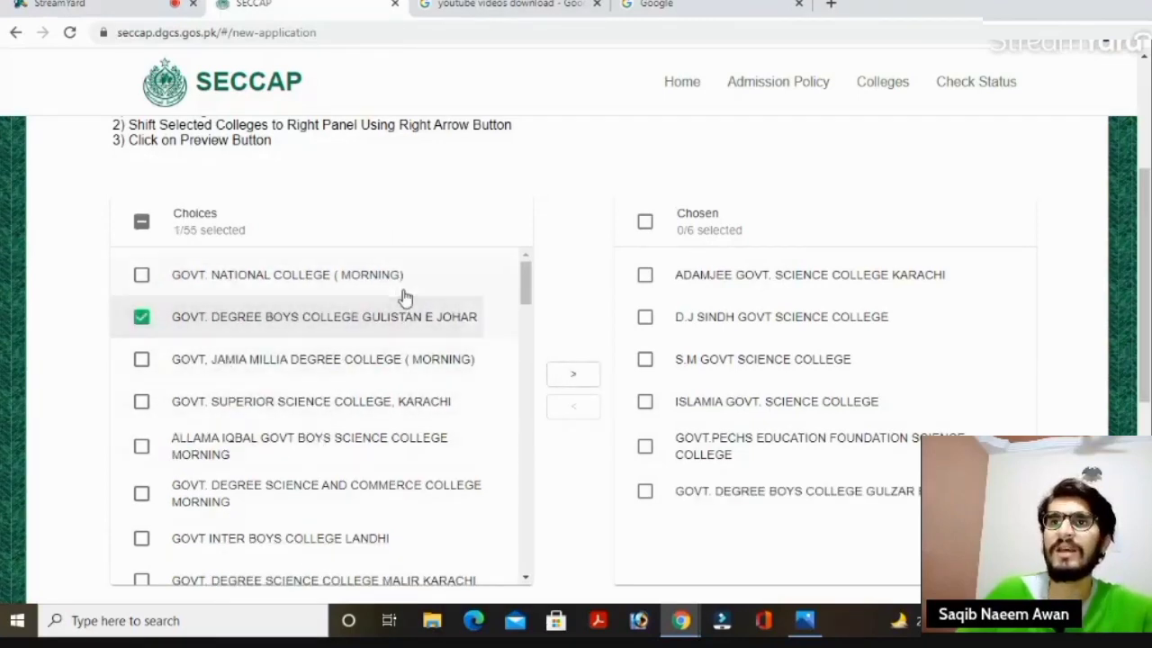
click(570, 376)
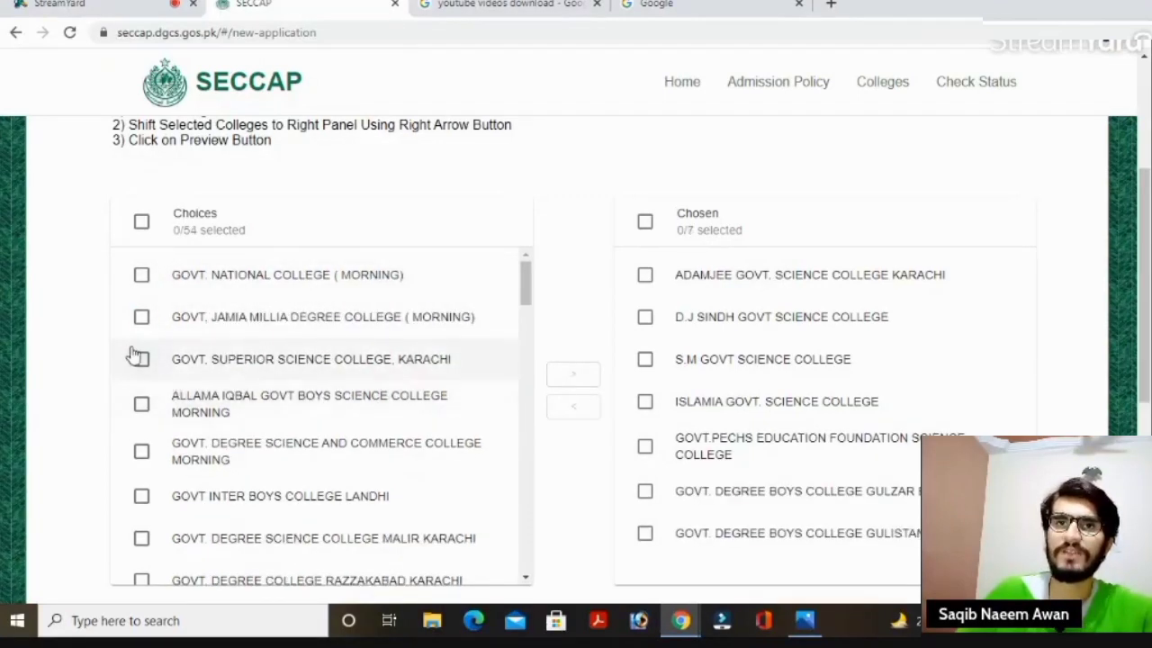
Add Allama Iqbal, Jamia Millia and Govt. Degree Science College Malir, reaching ten chosen colleges.
click(142, 405)
click(570, 375)
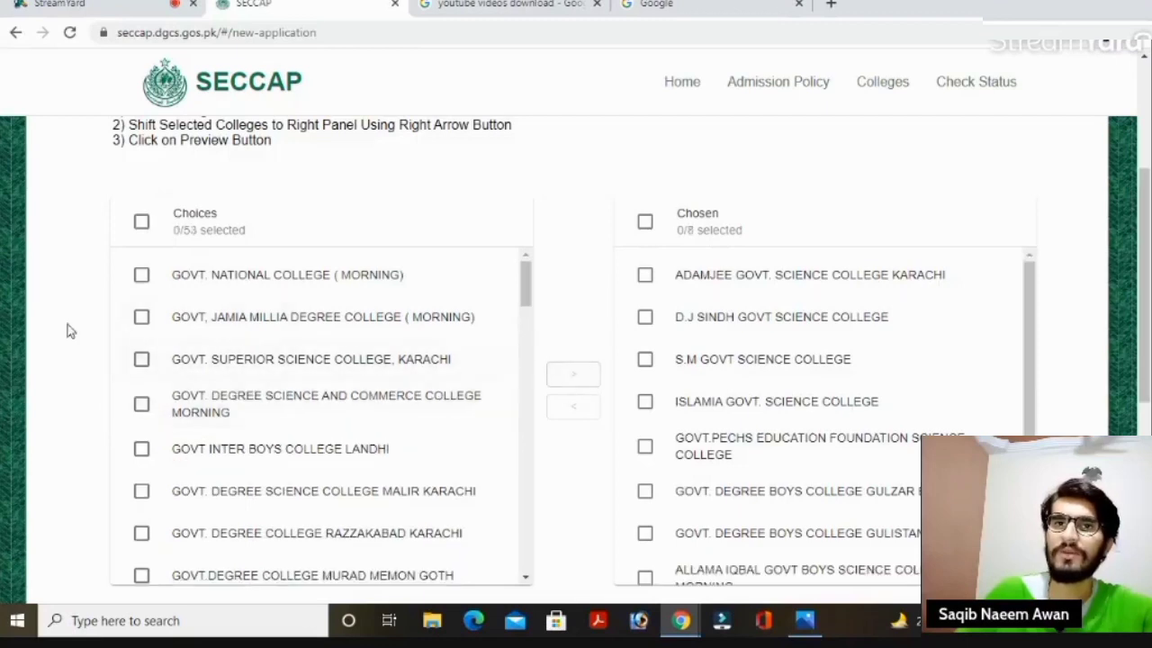
click(142, 317)
click(567, 374)
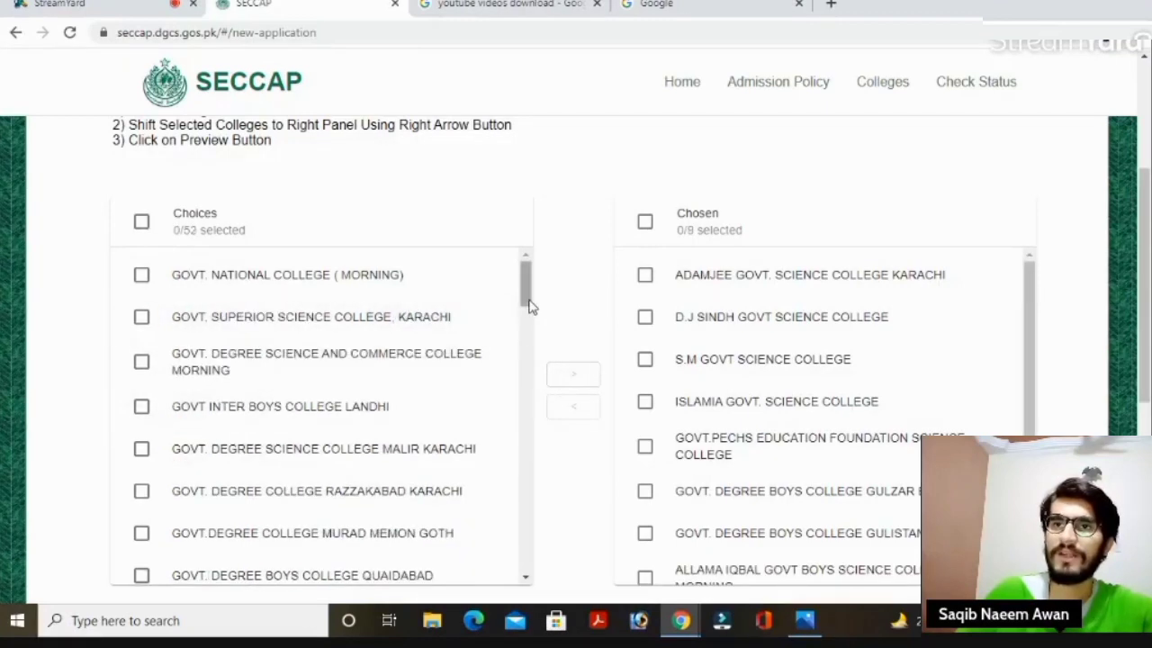
drag(531, 304, 531, 324)
click(141, 327)
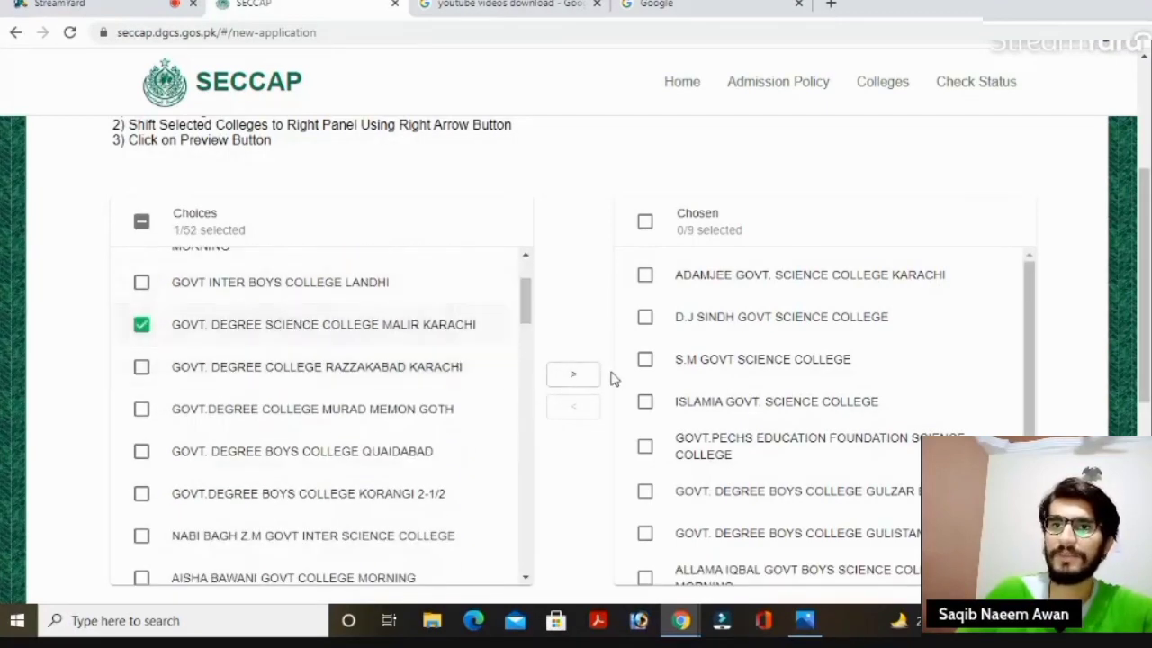
click(583, 376)
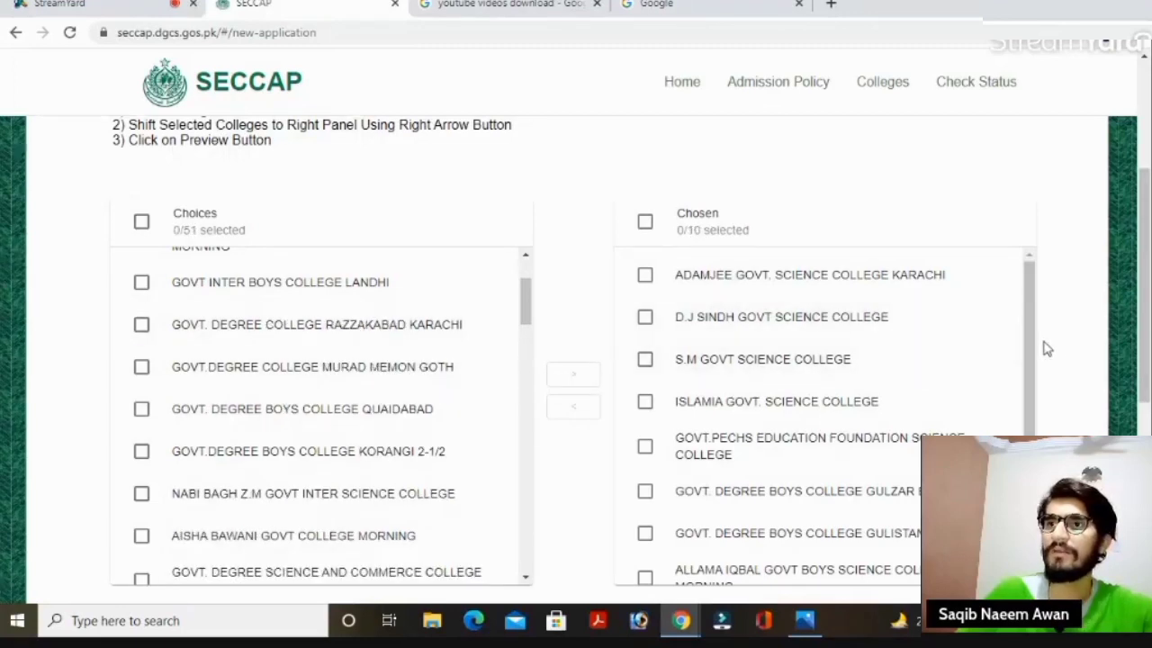
drag(1035, 367, 1031, 326)
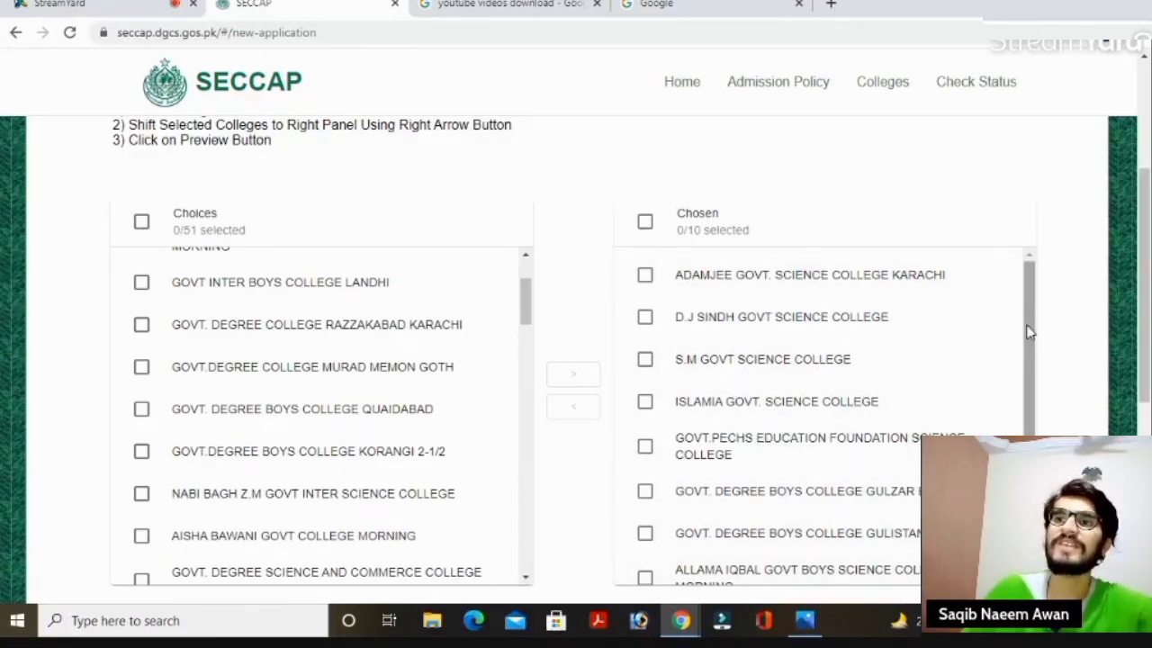
drag(1033, 423, 1030, 498)
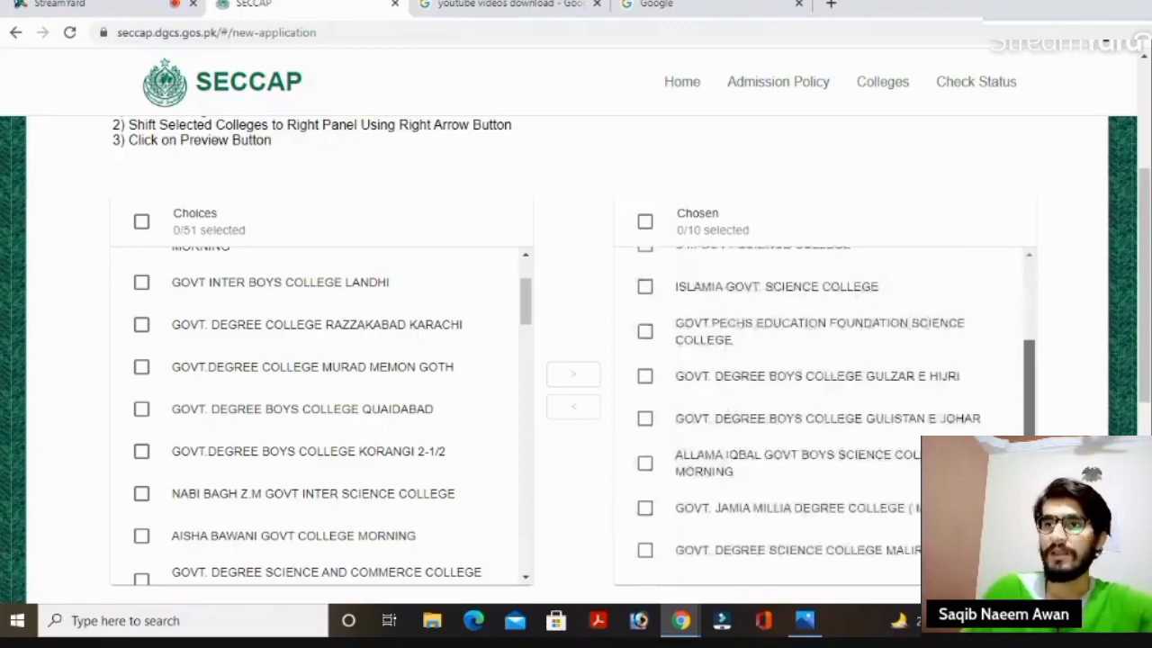
scroll(1148, 344, down, 1)
Open the application preview and review the matric details and ten chosen colleges down to SUBMIT.
scroll(1149, 345, down, 1)
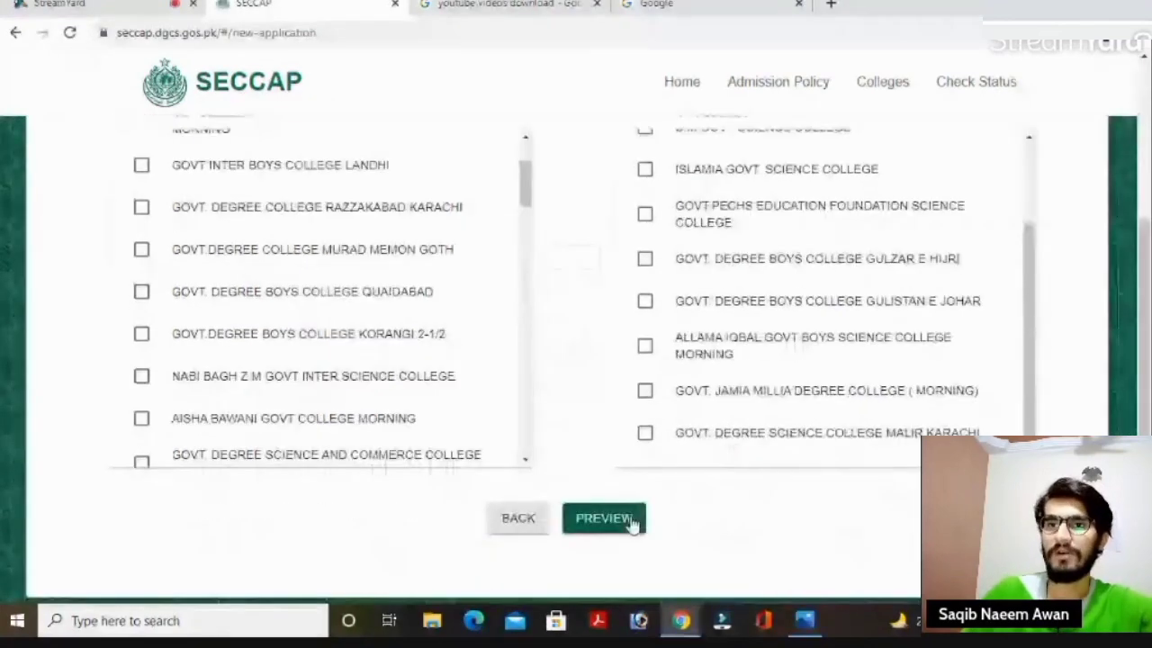
click(625, 520)
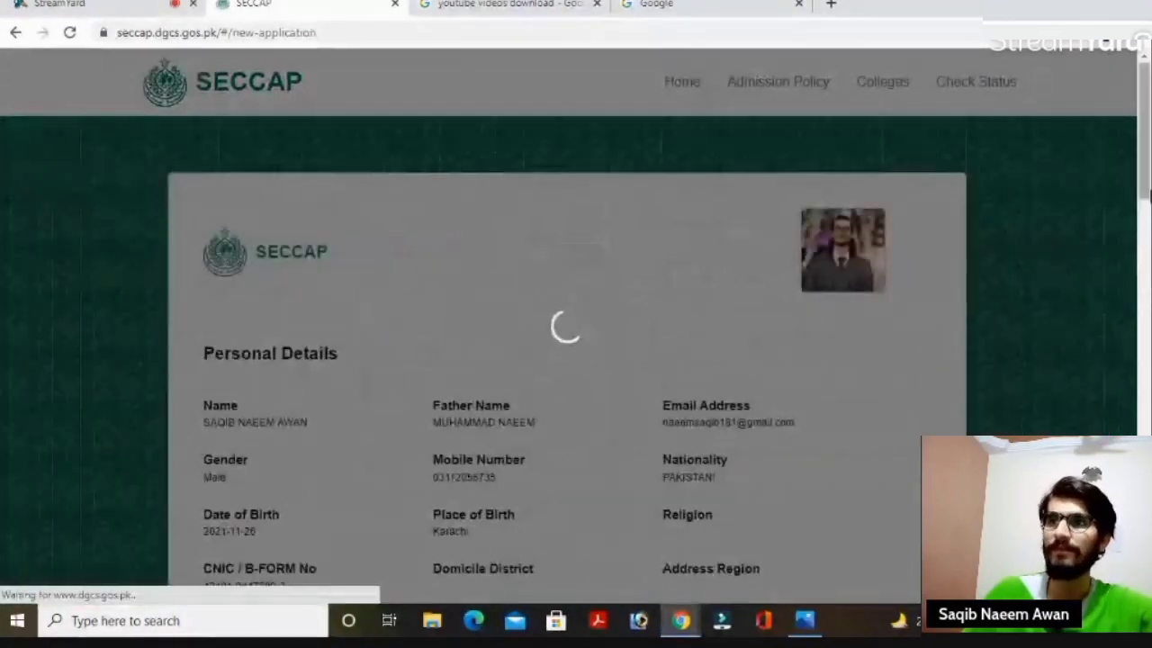
mouse_move(1151, 162)
mouse_down()
mouse_move(1150, 288)
mouse_move(1147, 182)
mouse_up()
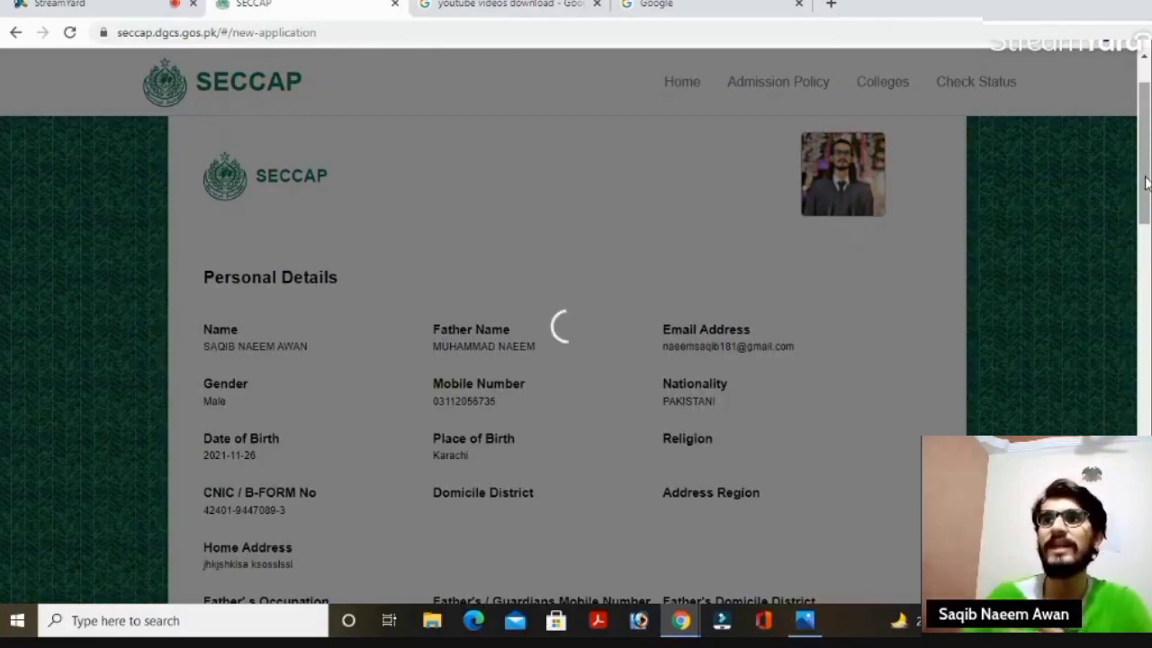
scroll(1149, 180, down, 1)
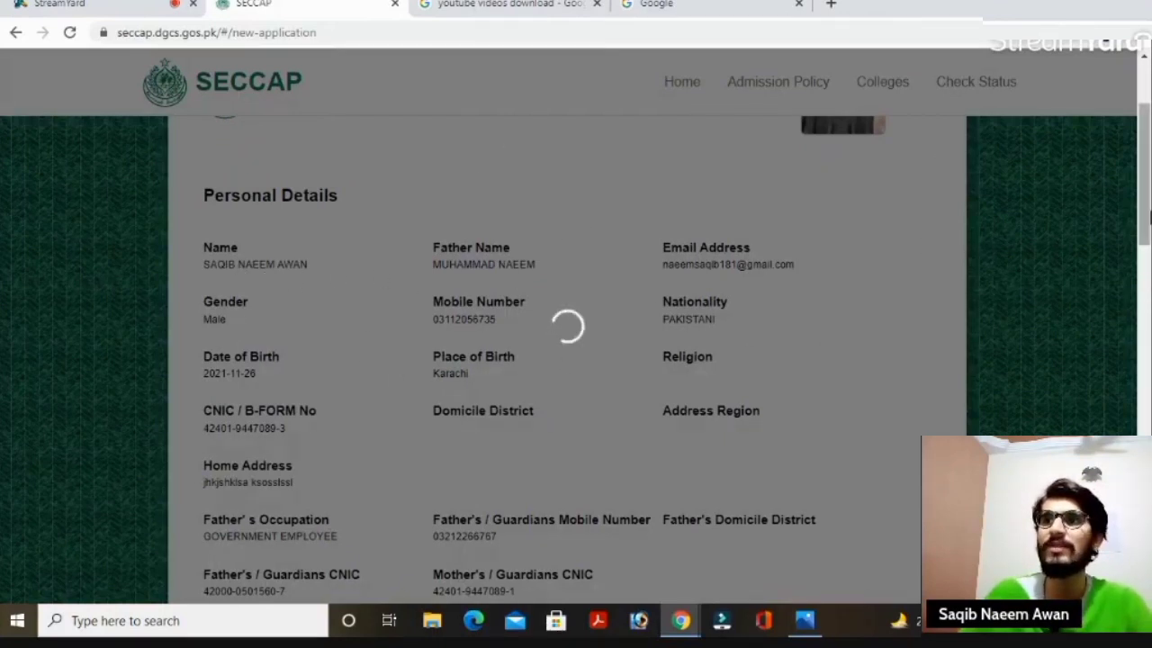
scroll(1145, 225, down, 1)
drag(1146, 232, 1146, 363)
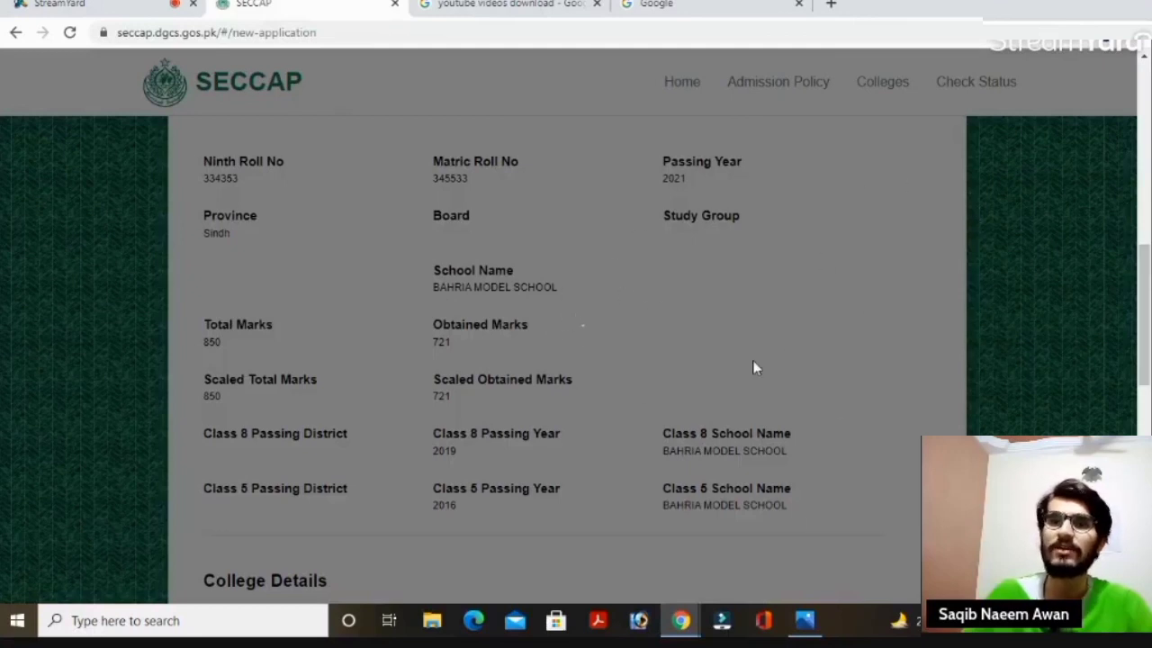
drag(1148, 311, 1147, 400)
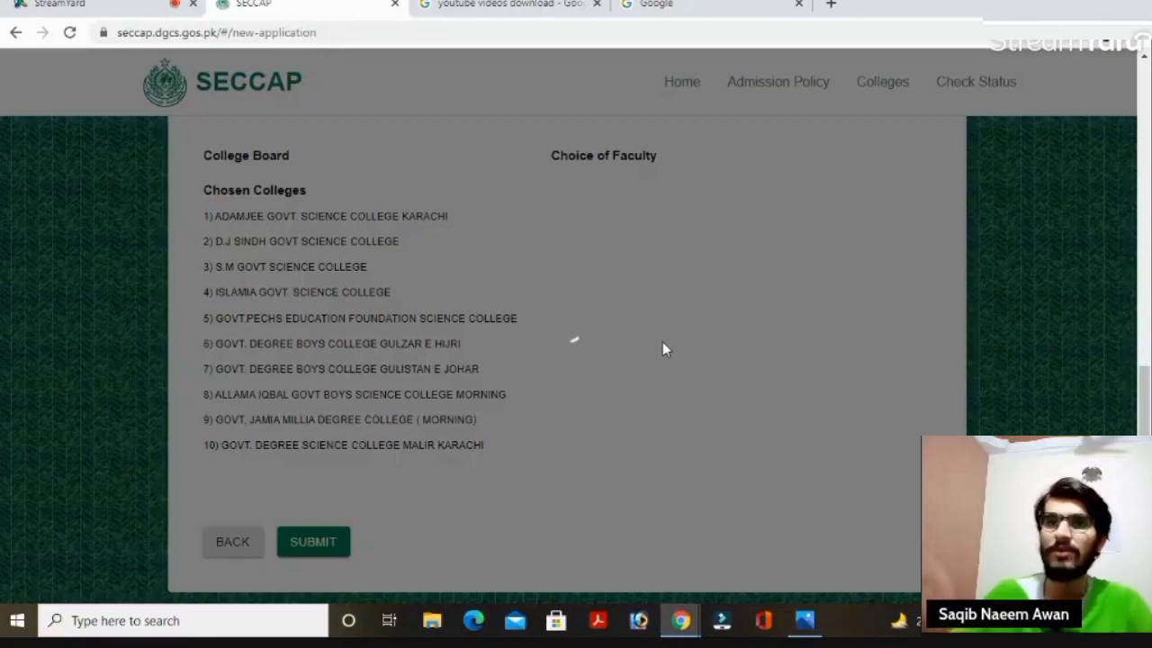
scroll(766, 377, down, 1)
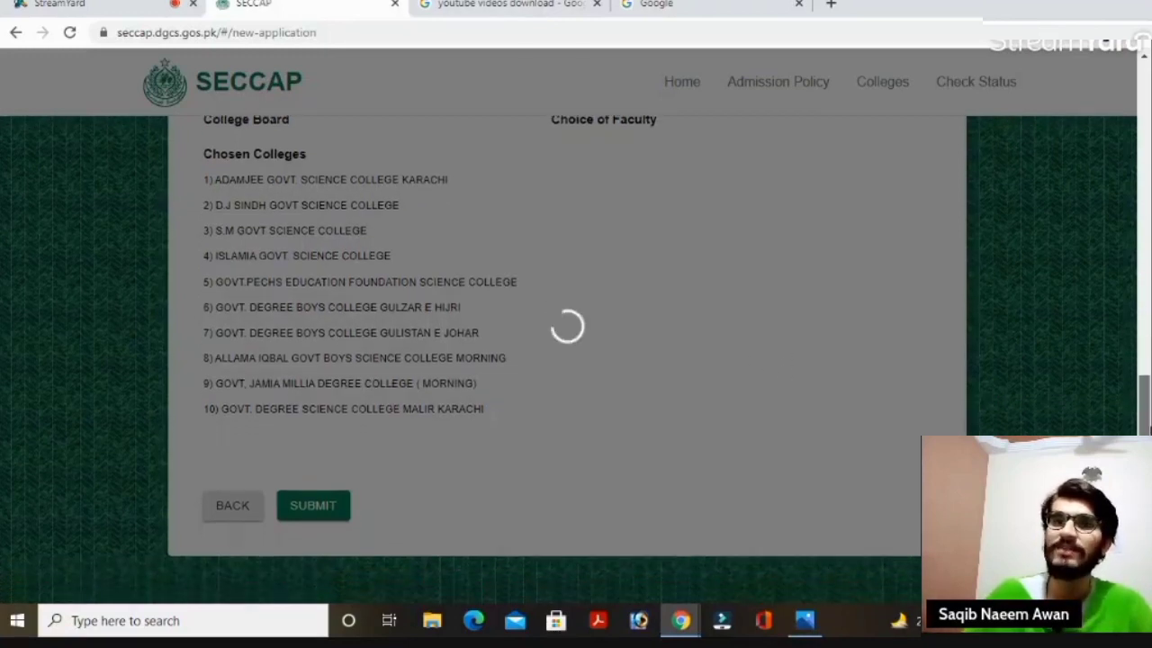